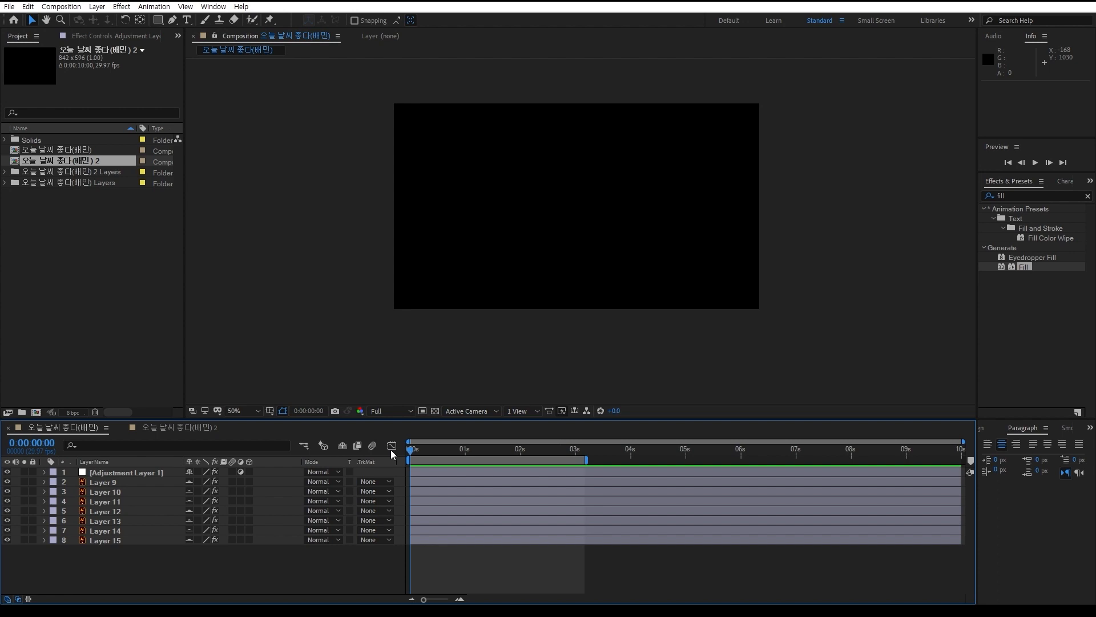
Play and scrub through the handwritten text animation in the 오늘 날씨 좋다(배민) composition and check its layers, Layer 9 to Layer 15
mouse_move(410, 450)
mouse_down()
mouse_move(556, 457)
mouse_move(436, 454)
mouse_move(533, 450)
mouse_move(382, 440)
mouse_move(488, 437)
mouse_move(385, 426)
mouse_move(460, 436)
mouse_move(392, 437)
mouse_up()
key(space)
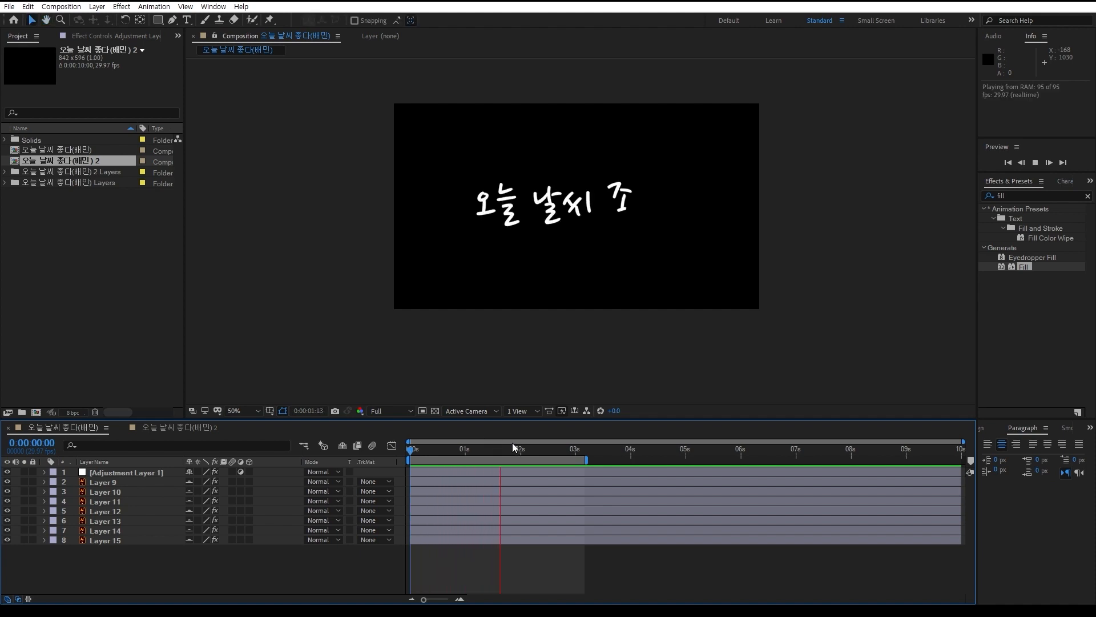
key(space)
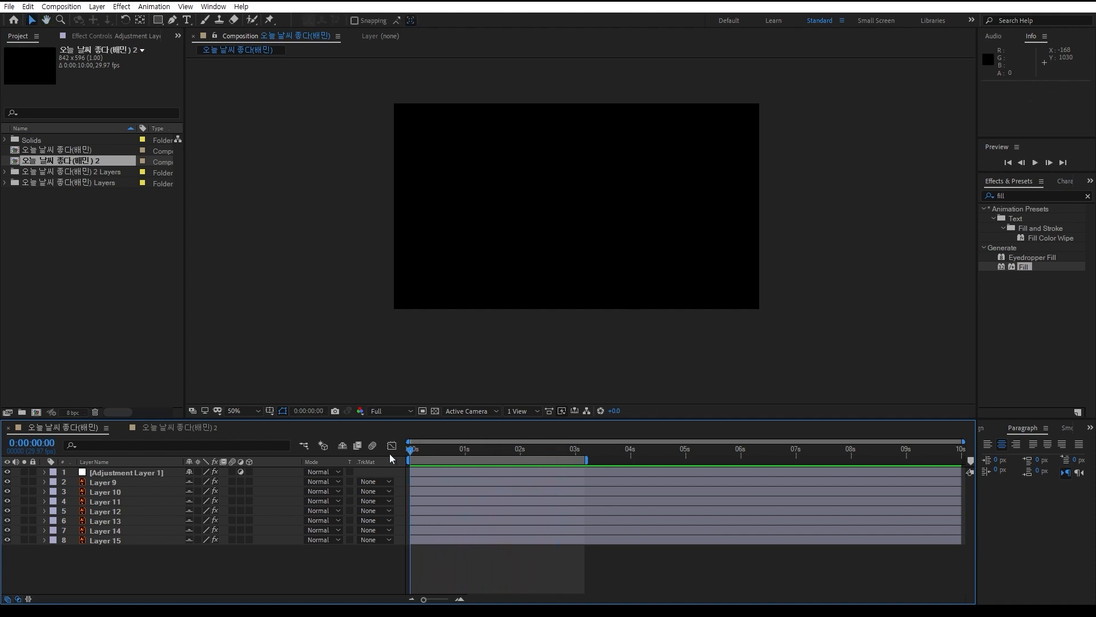
key(space)
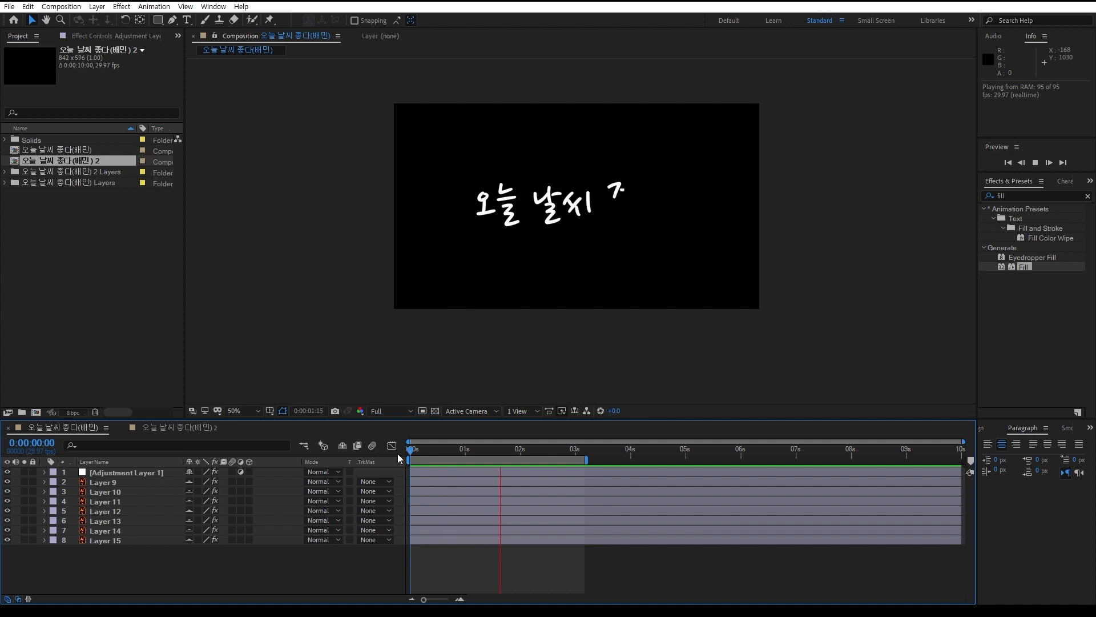
drag(565, 451, 484, 460)
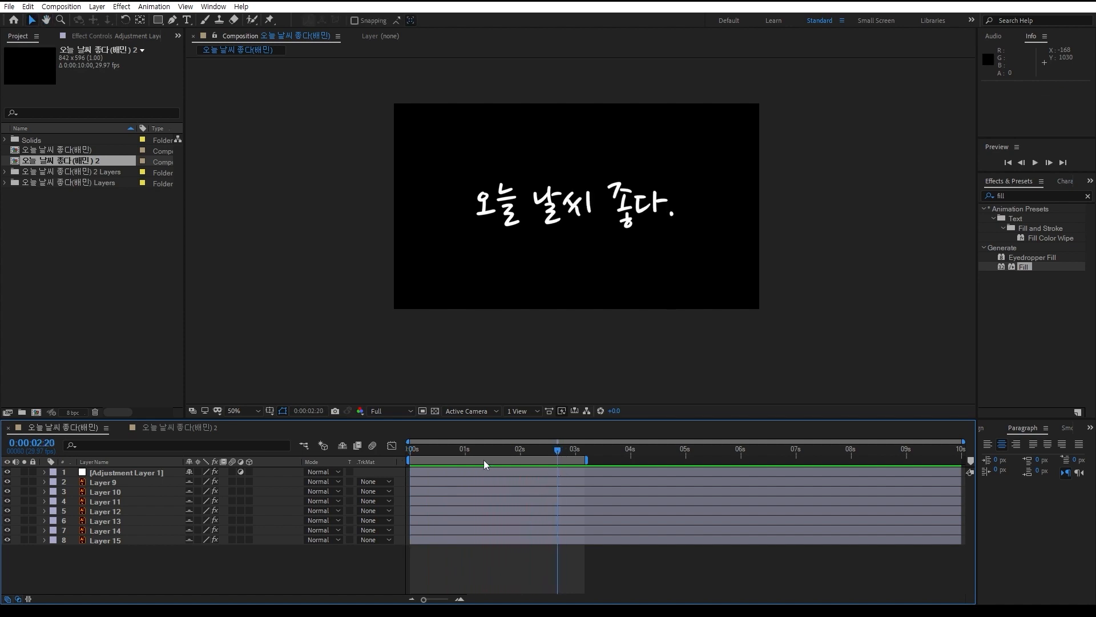
key(space)
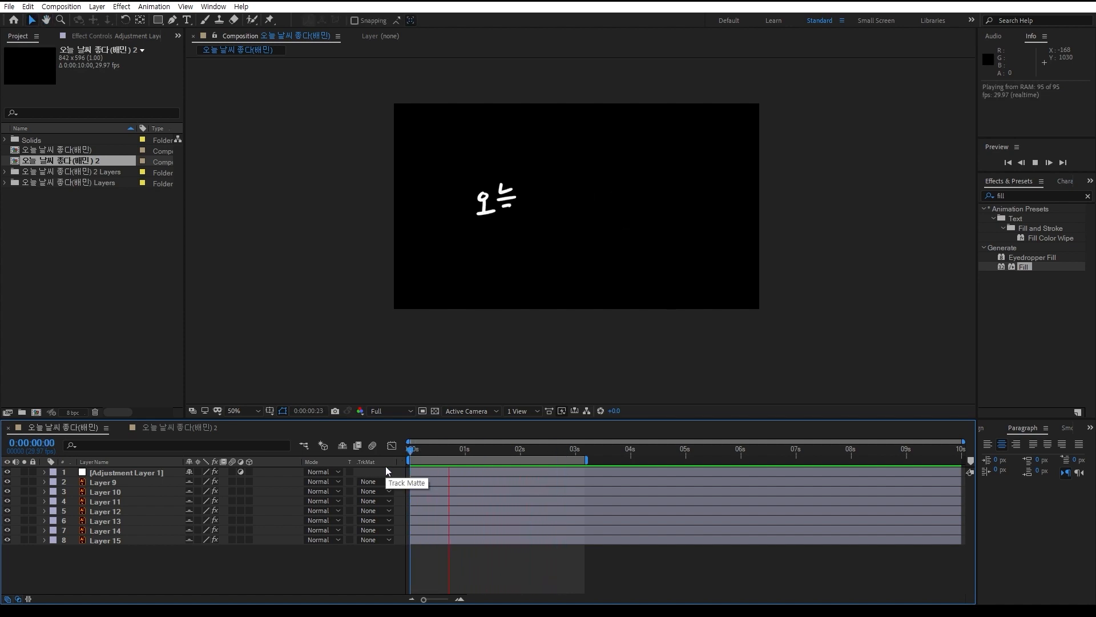
key(space)
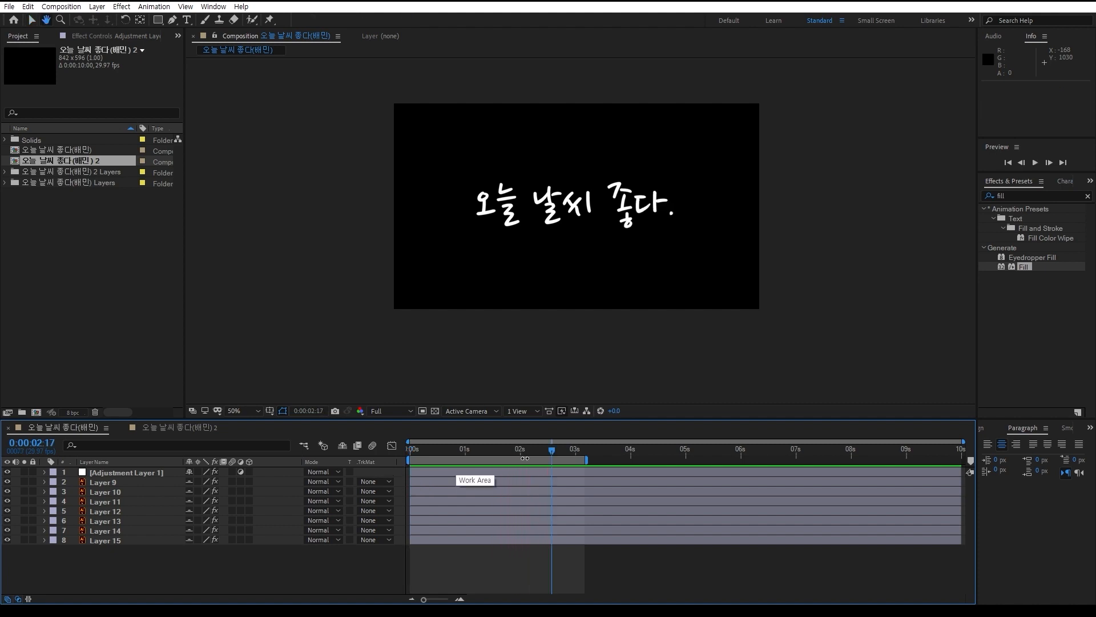
drag(559, 450, 505, 461)
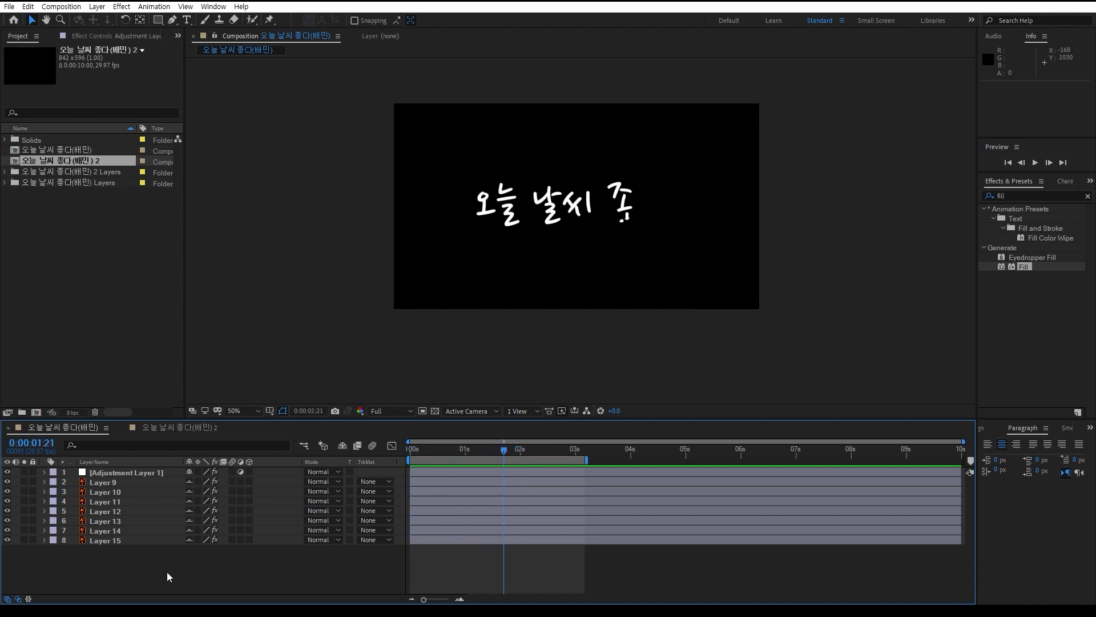
drag(156, 569, 101, 485)
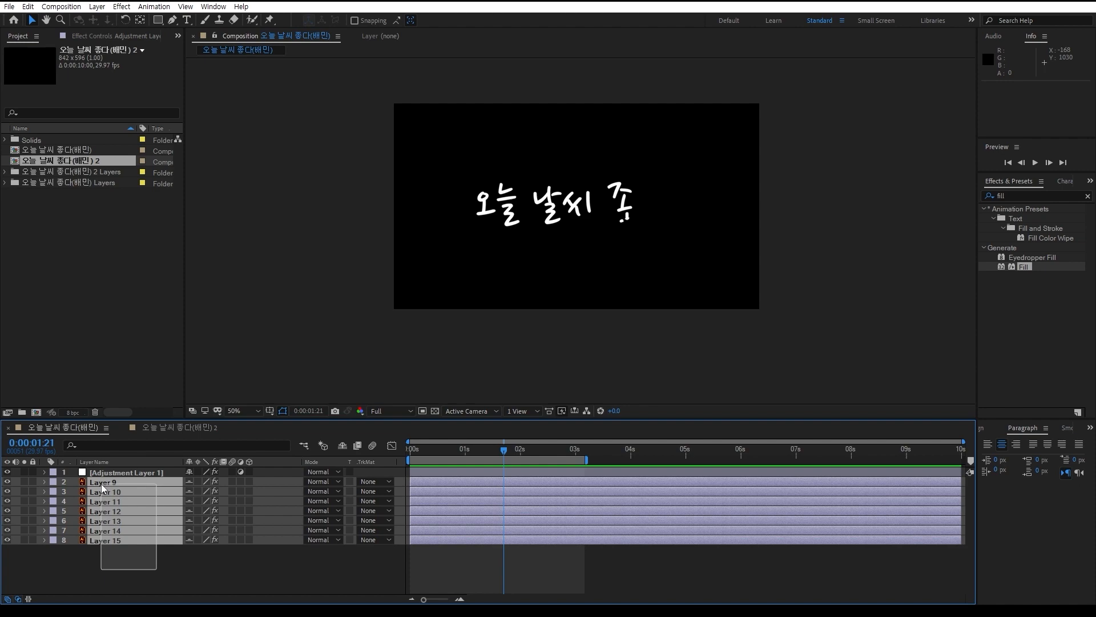
click(148, 575)
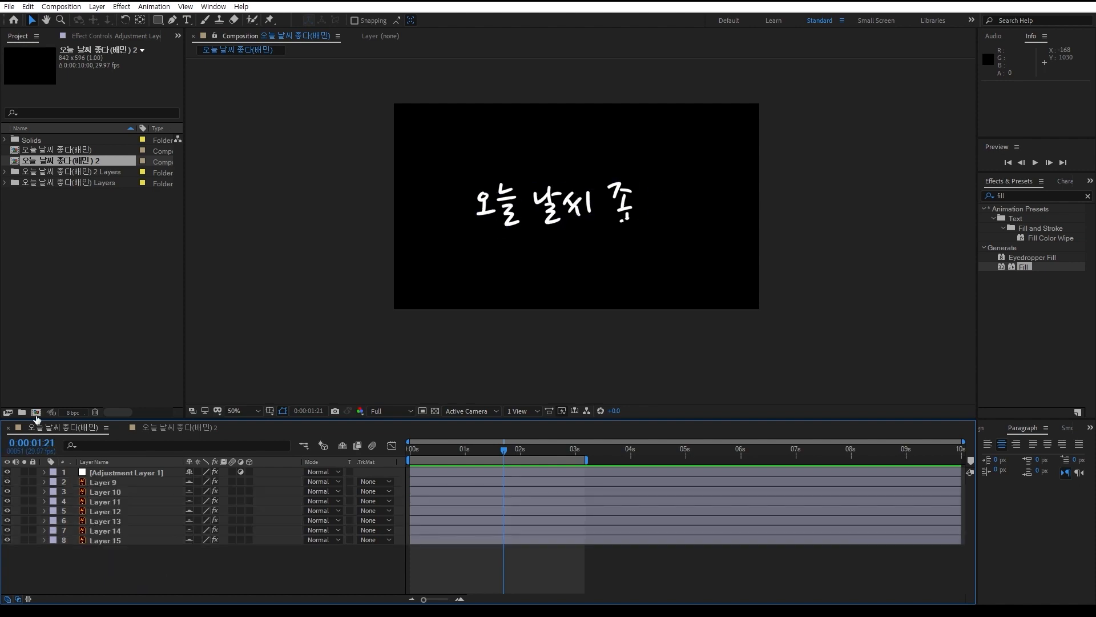
Create a composition named Comp 1 at 1920 x 1080, 30 fps and 10 seconds, and enlarge the viewer area
click(36, 412)
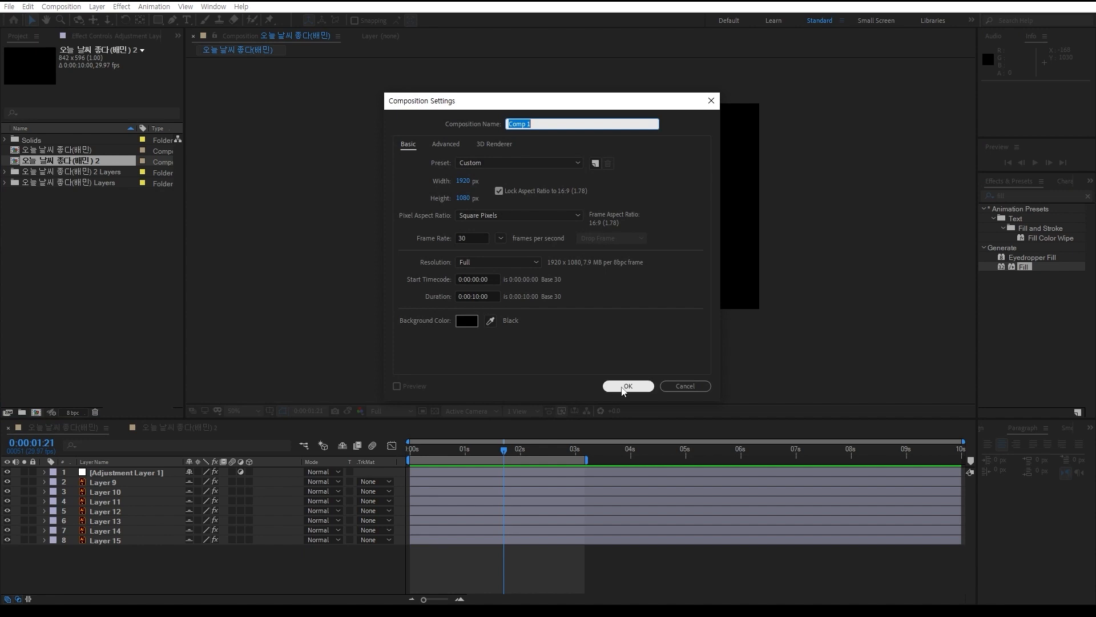
click(626, 387)
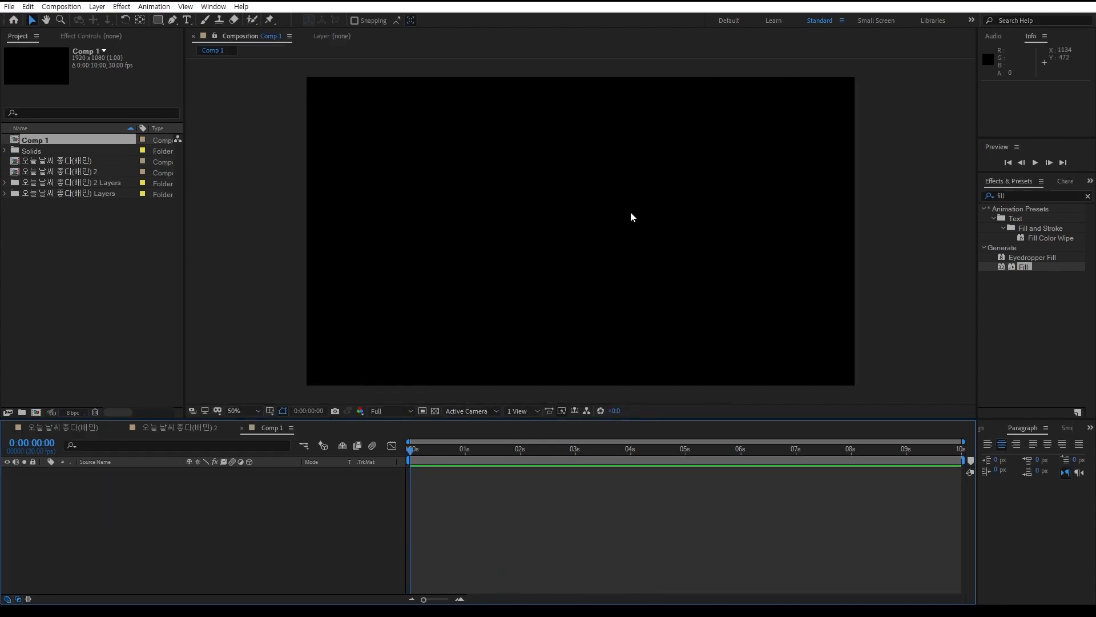
scroll(621, 227, up, 1)
scroll(609, 253, down, 1)
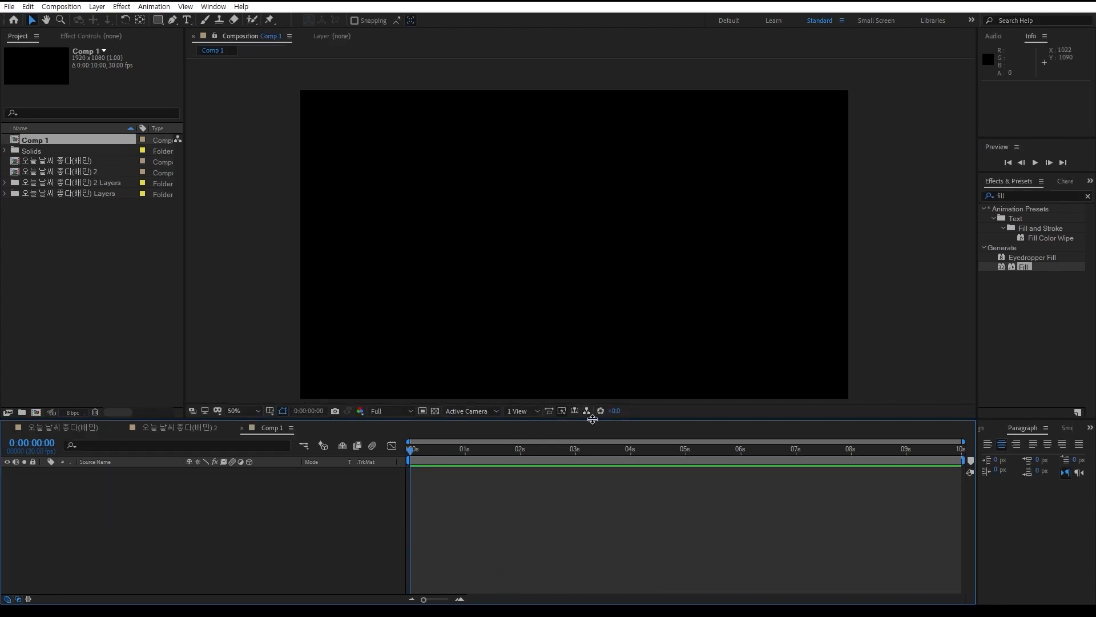
drag(592, 418, 594, 440)
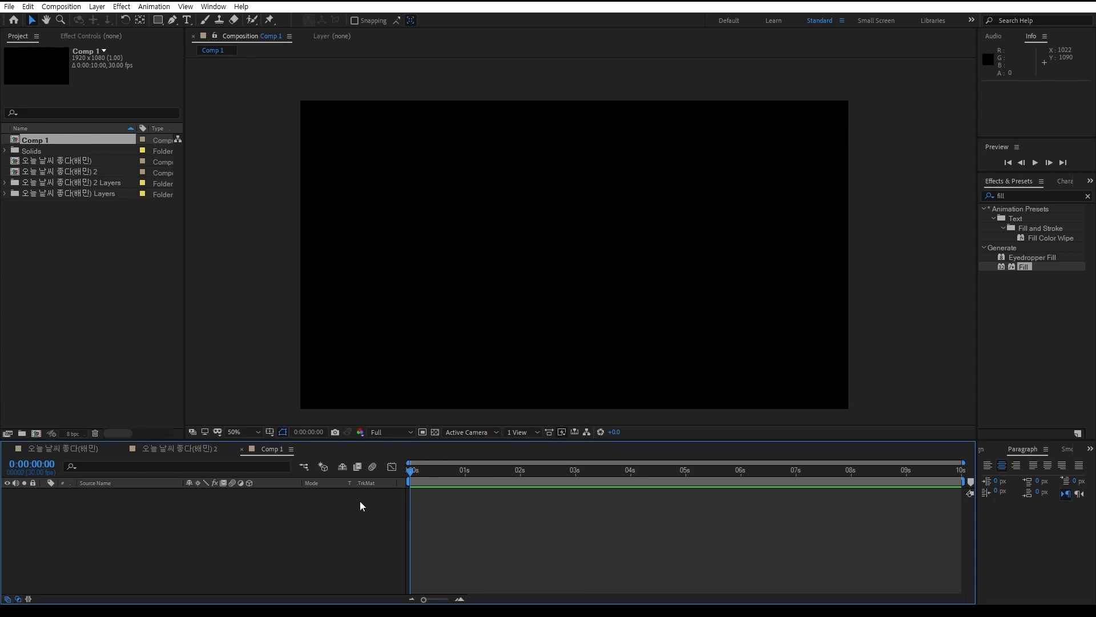
Add a text layer containing the letter "t" to Comp 1 and return to the Selection tool
key(ctrl+t)
click(462, 244)
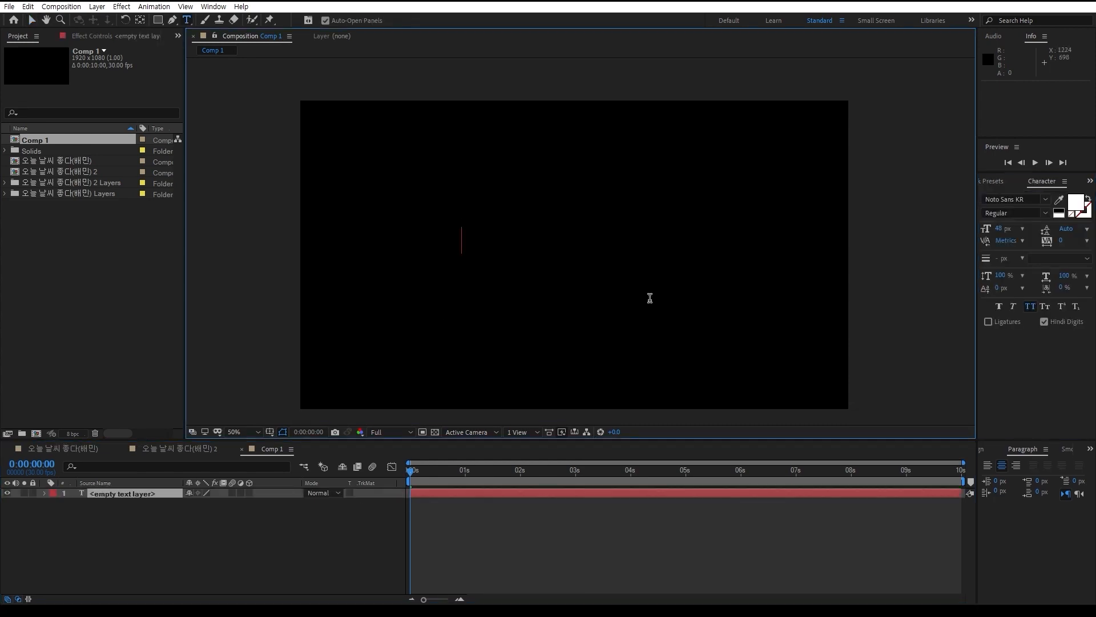
text(t)
click(175, 574)
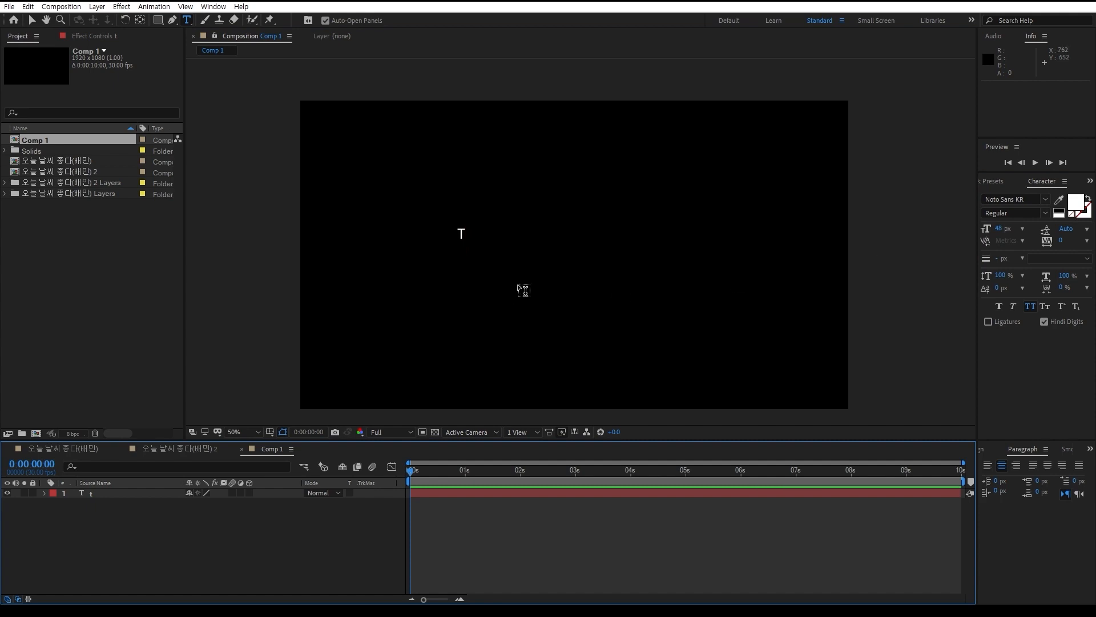
click(32, 20)
Set the letter to Noto Sans KR Bold at 148 px, centre it in the composition and show the layer's Scale property
click(248, 494)
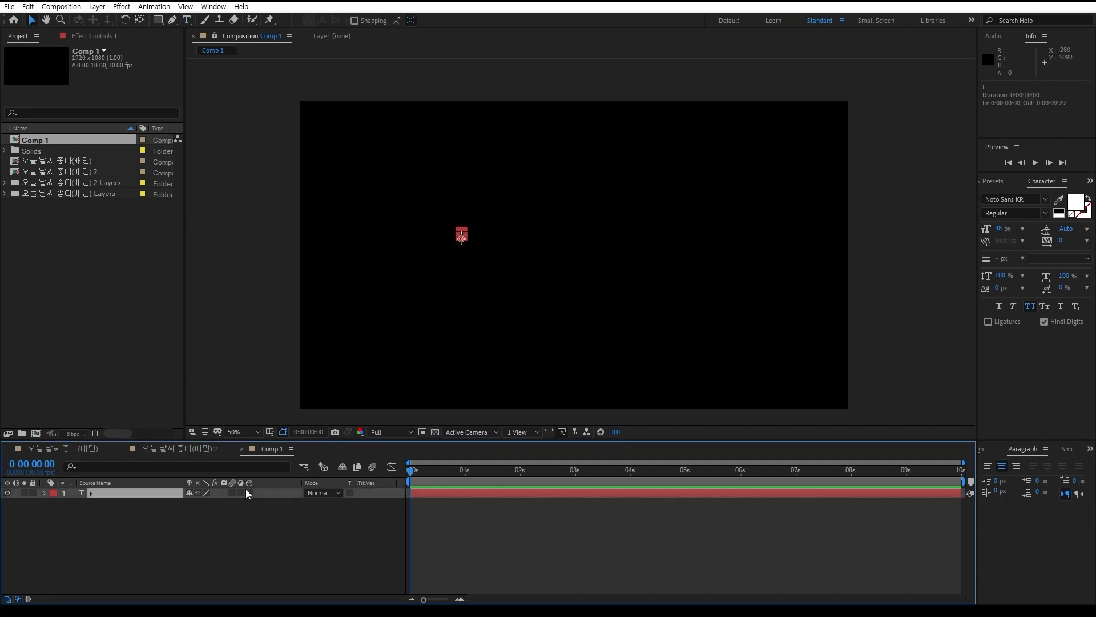
key(s)
scroll(590, 286, up, 4)
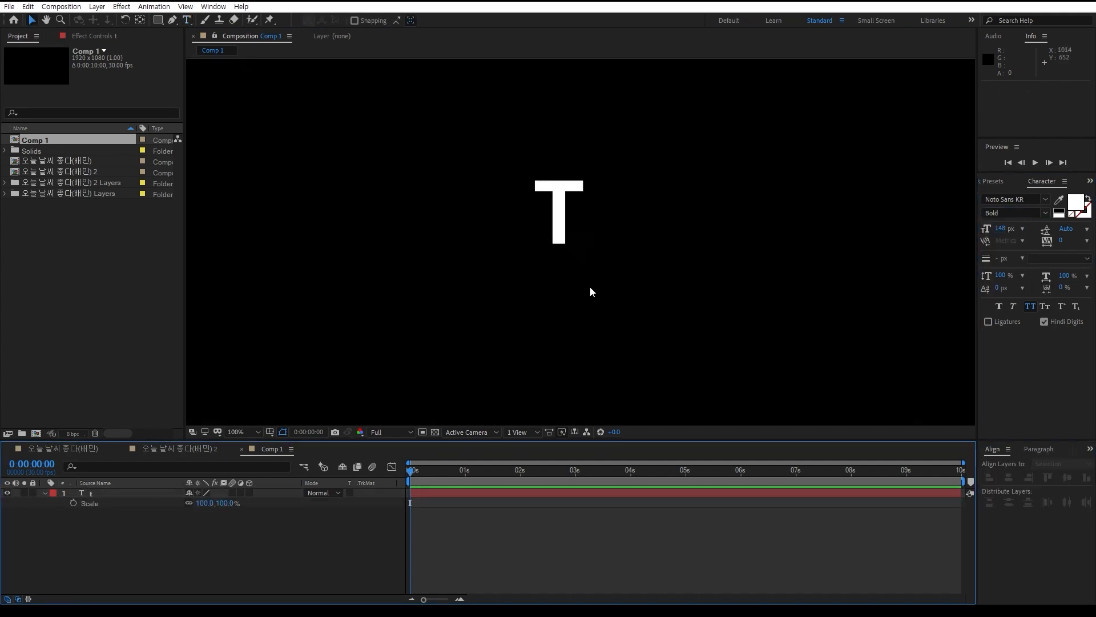
drag(533, 209, 533, 314)
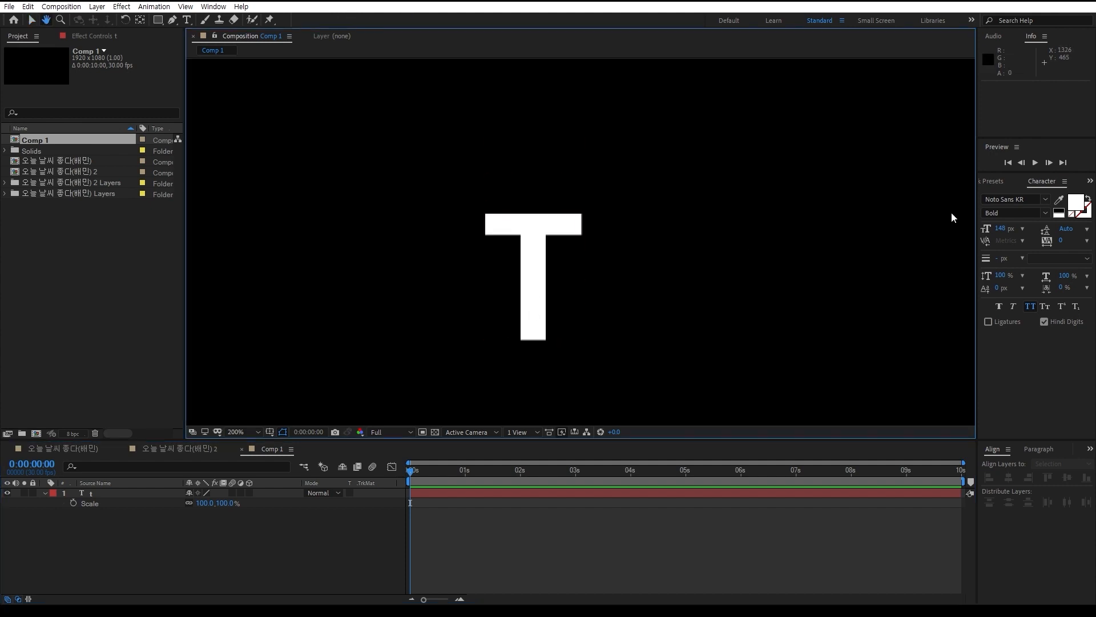
click(540, 268)
click(147, 551)
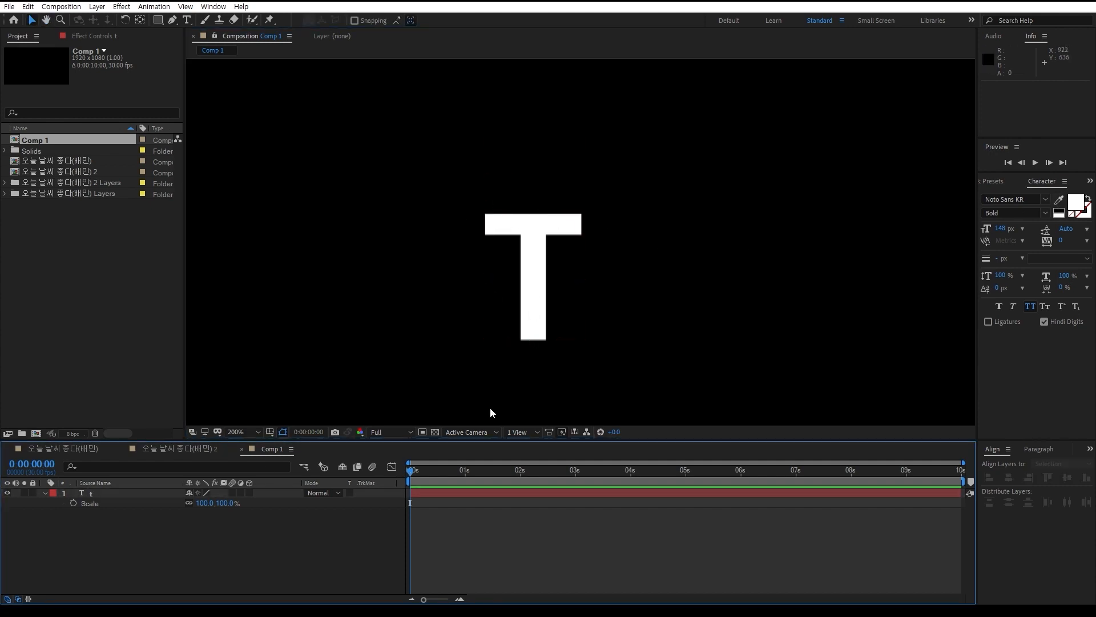
Try a two-point Pen path across the T with no layer selected, and delete the resulting shape layer
click(142, 492)
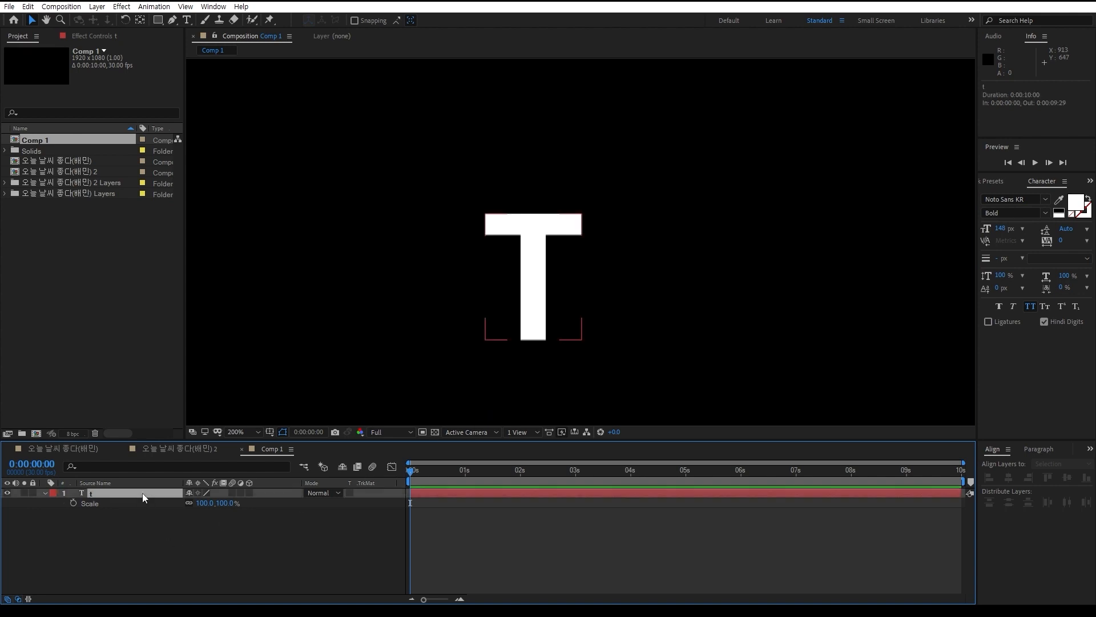
click(148, 526)
click(136, 493)
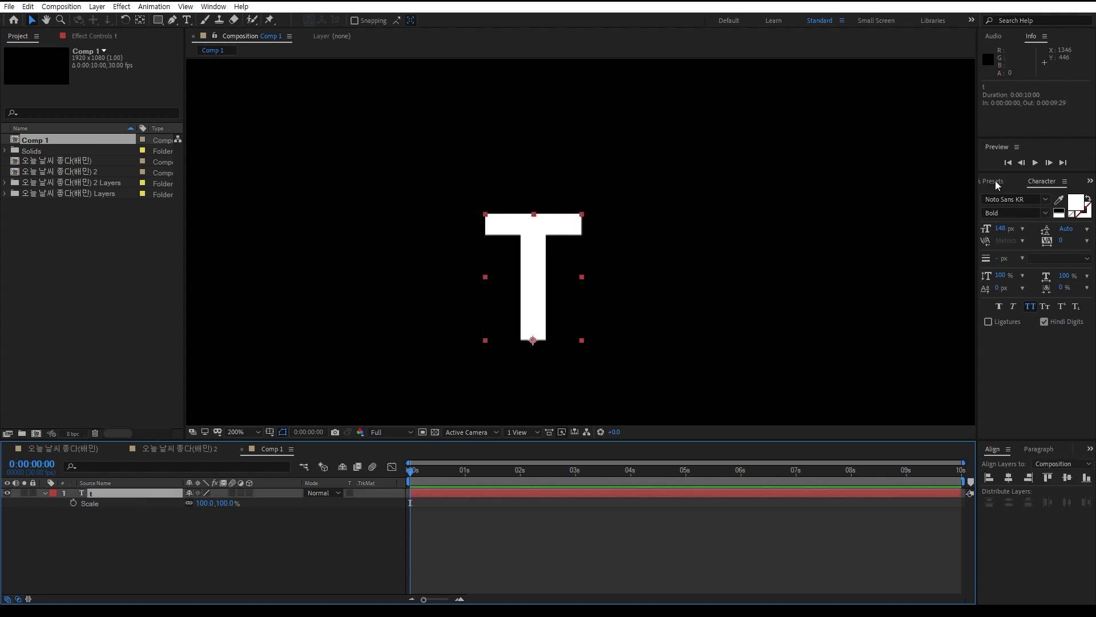
click(179, 563)
click(173, 20)
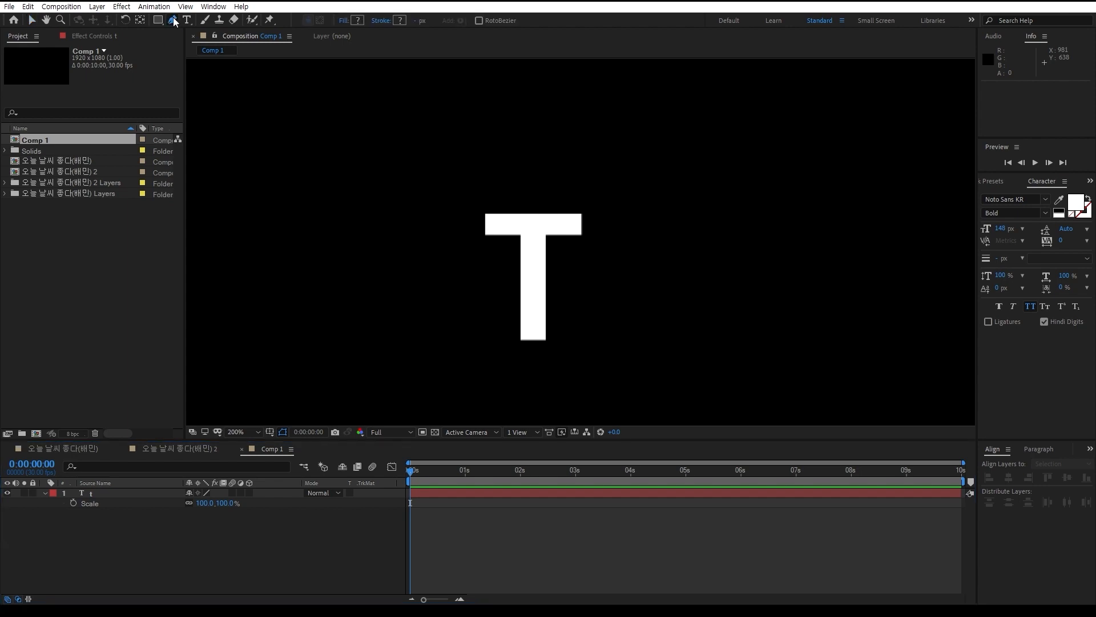
click(528, 203)
click(452, 297)
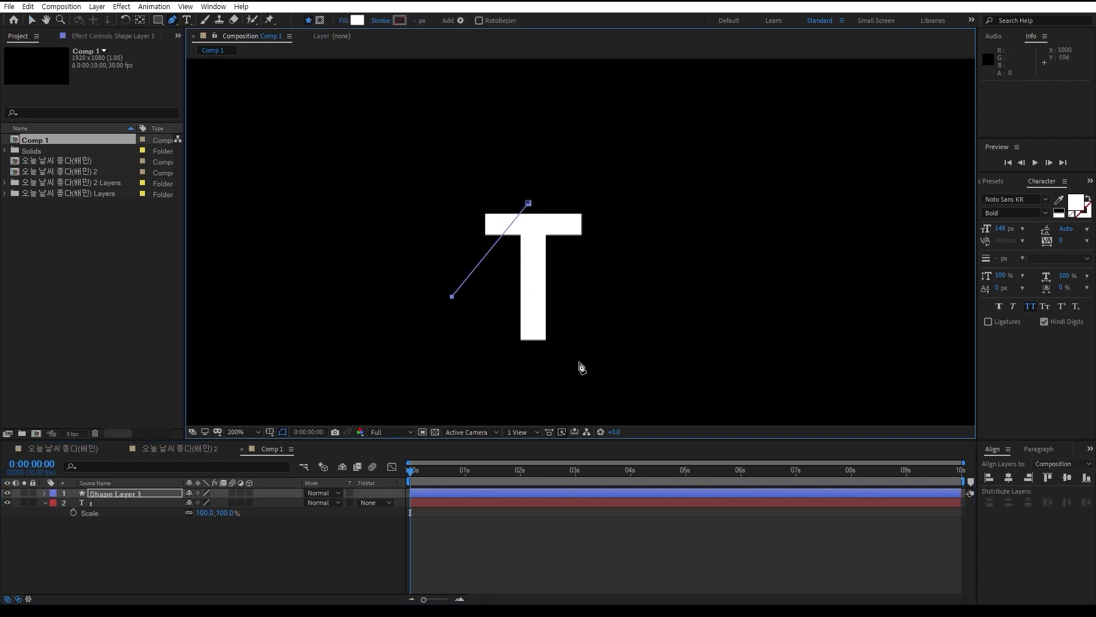
click(131, 494)
key(Delete)
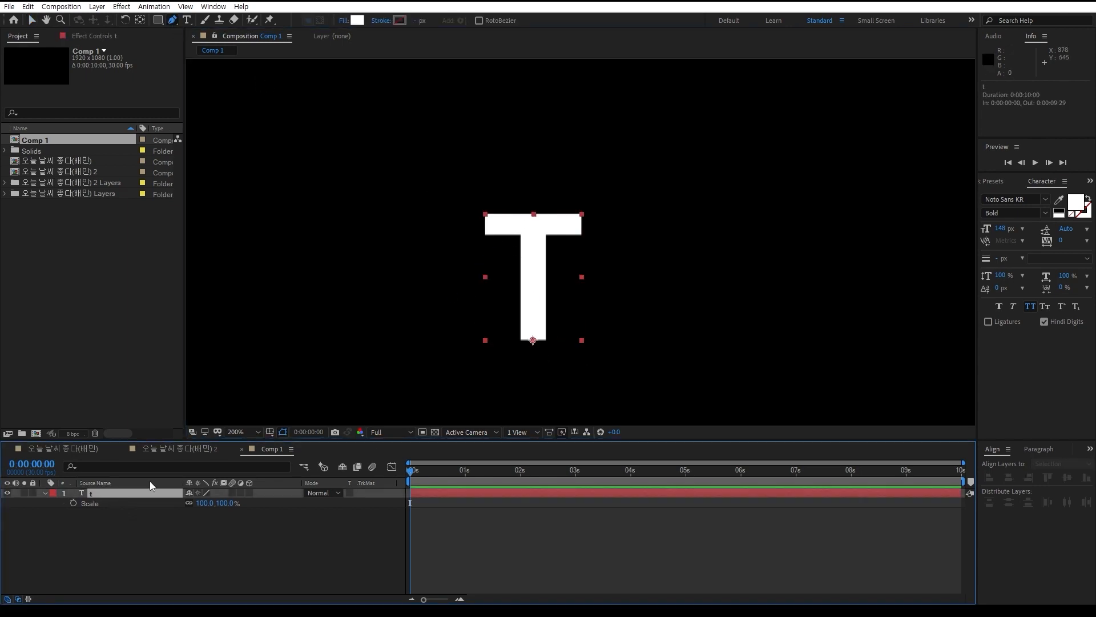
Try a closed three-point Pen mask around the T on the text layer, and undo the mask
click(534, 194)
click(452, 290)
click(616, 359)
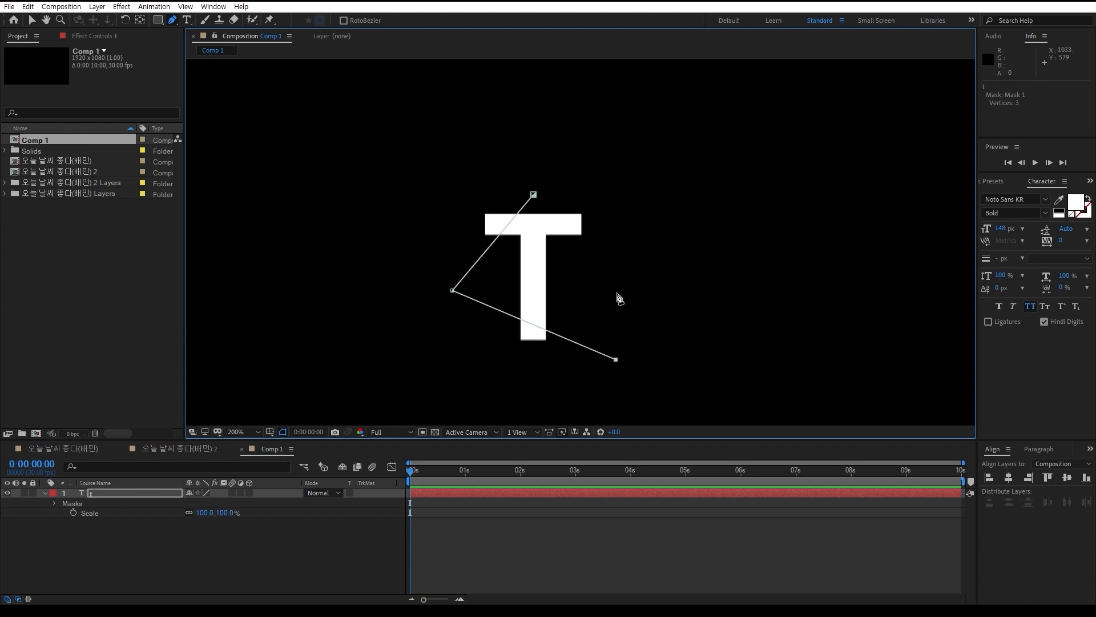
click(534, 194)
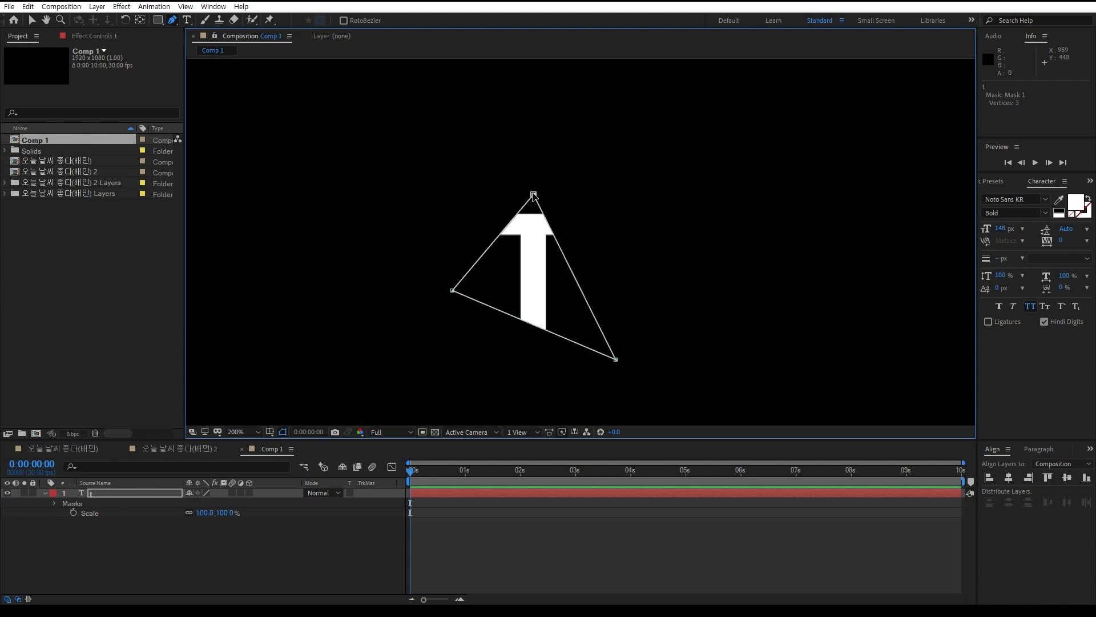
key(ctrl+z)
key(ctrl+z)
key(ctrl+z)
key(ctrl+z)
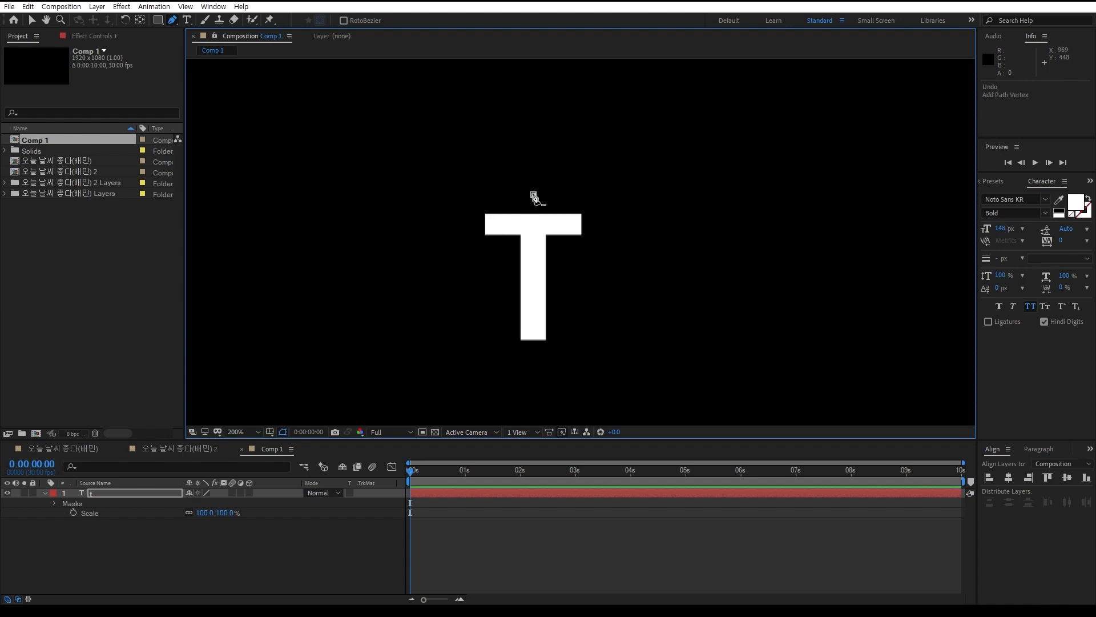
click(205, 556)
Start a Pen mask path on the text layer with a straight segment through the T's crossbar, extending slightly beyond both ends
click(151, 494)
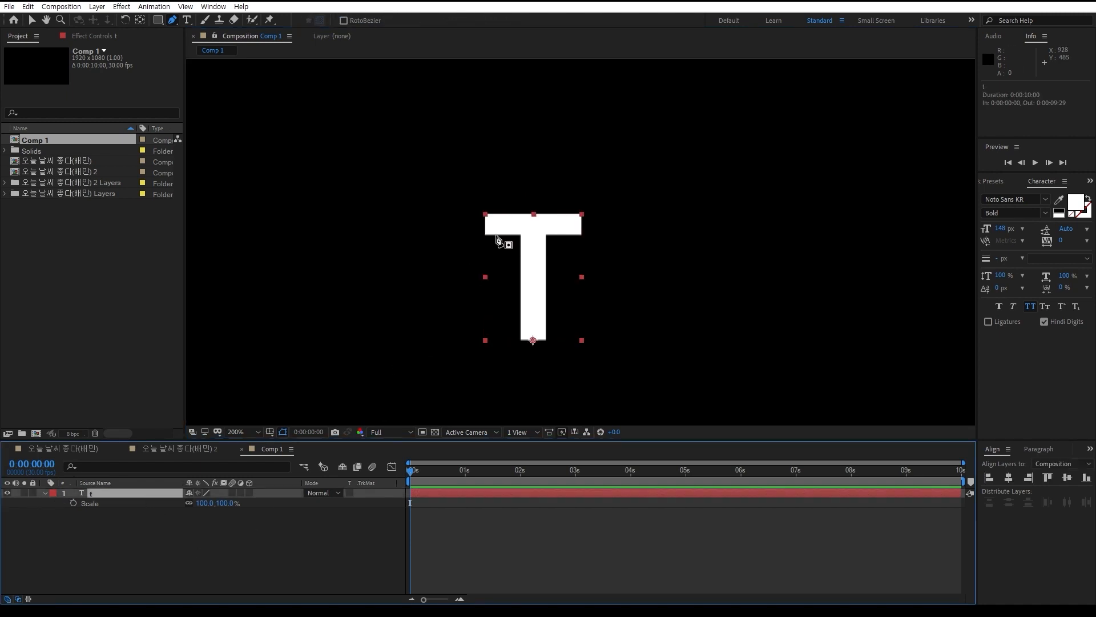
click(478, 223)
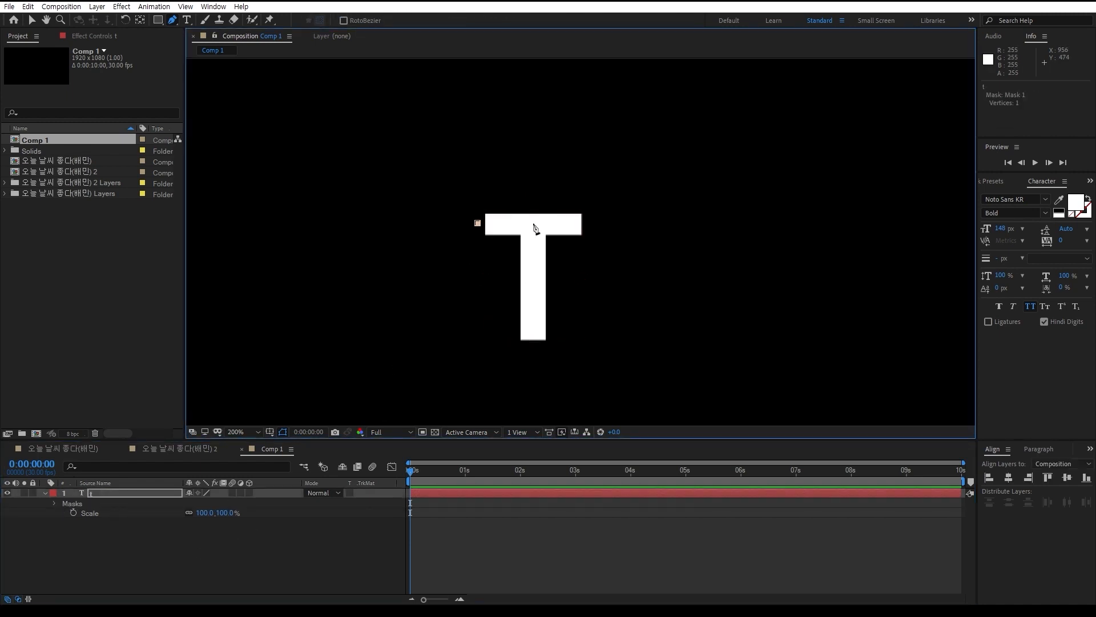
click(602, 224)
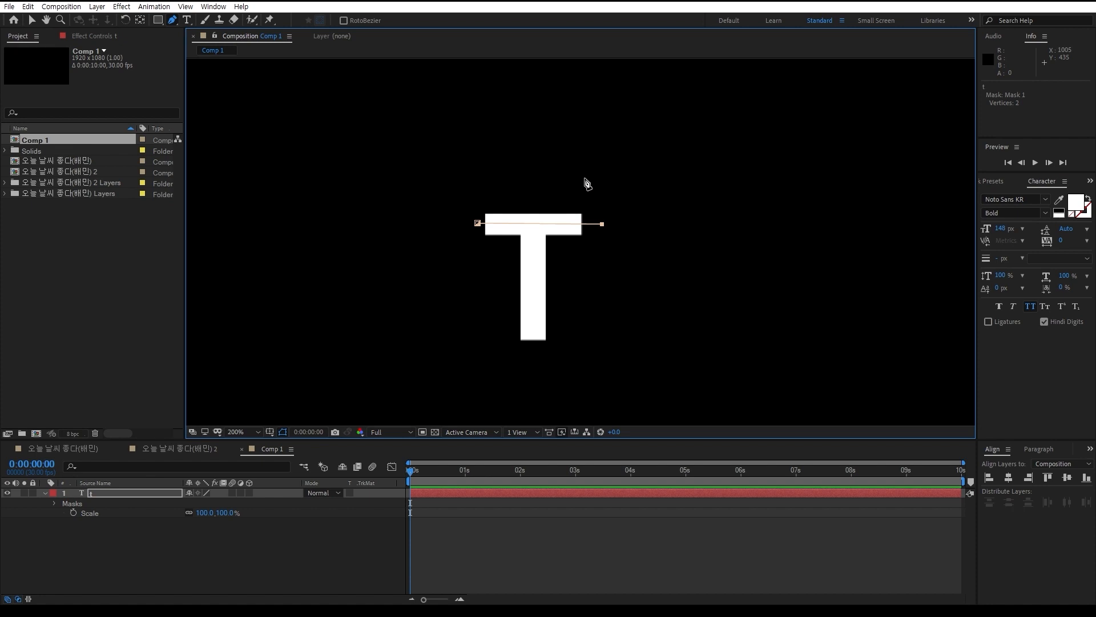
Try routing the mask path squarely around above the crossbar and down the stem, move its corner vertex, and undo these points
click(585, 178)
key(ctrl+z)
click(601, 176)
click(535, 176)
click(535, 370)
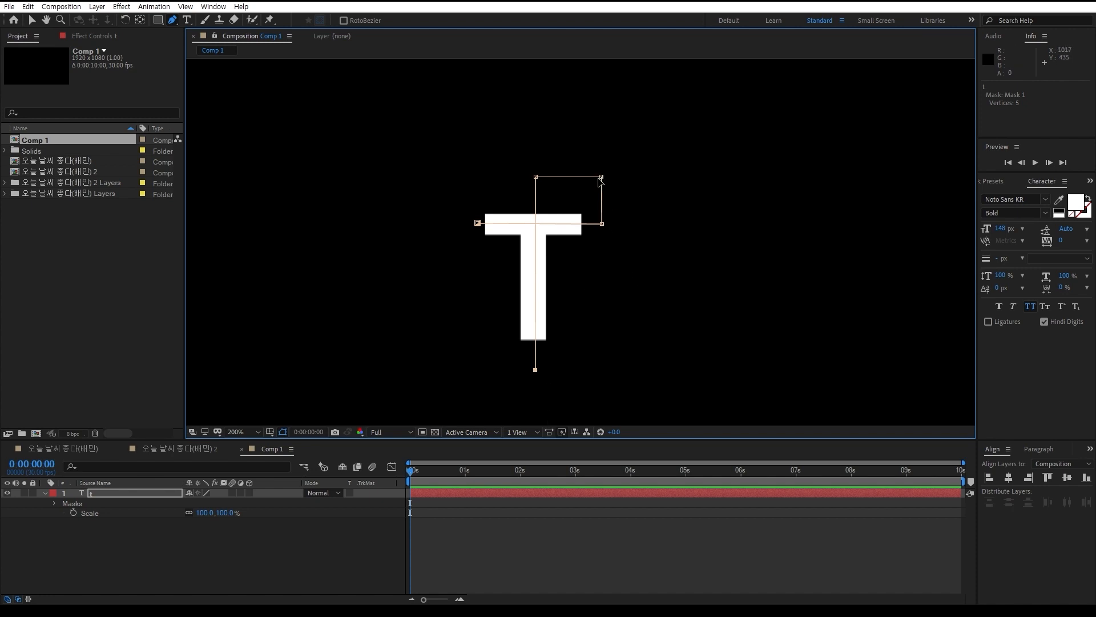
drag(601, 177, 558, 185)
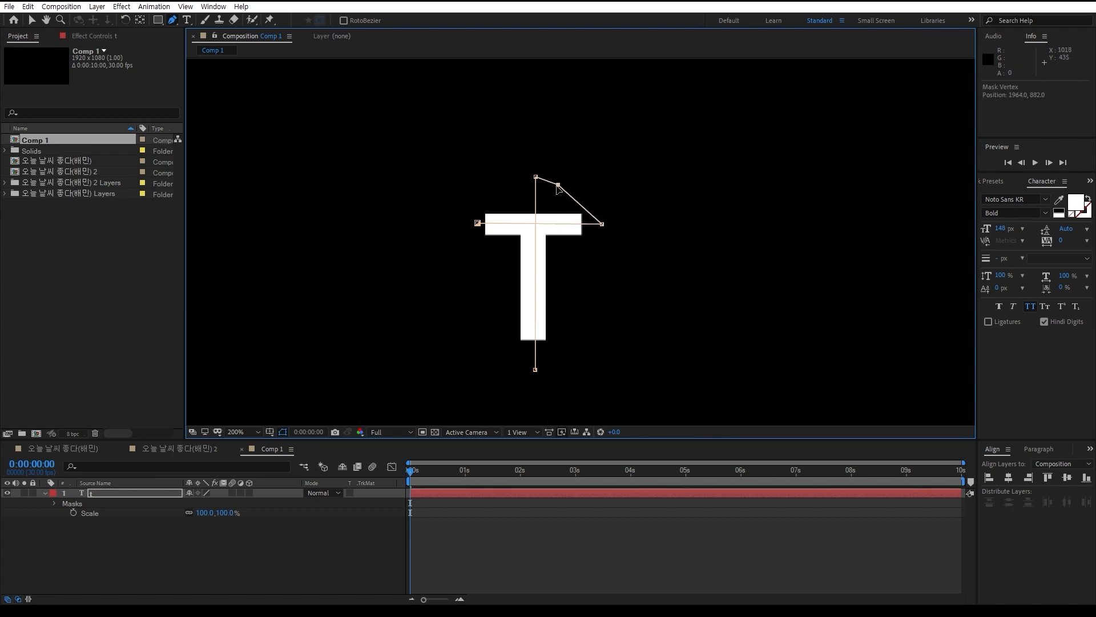
key(ctrl+z)
key(ctrl+z)
key(ctrl+z)
key(ctrl+z)
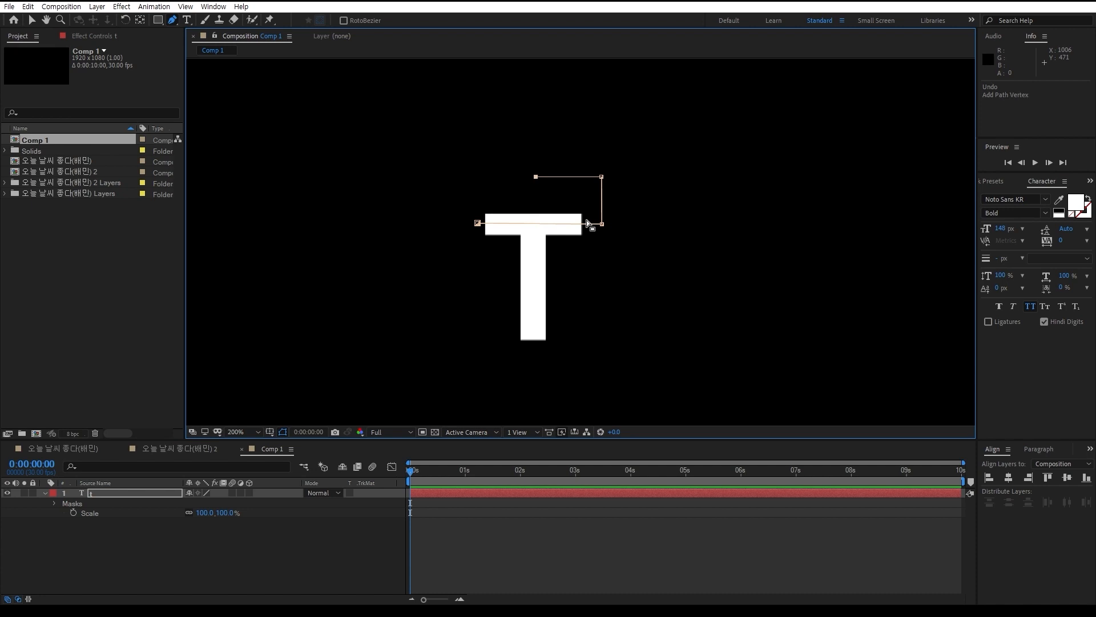
Extend the mask path to a point above the T and straight down through its stem, try closing it, and undo the closing
click(533, 190)
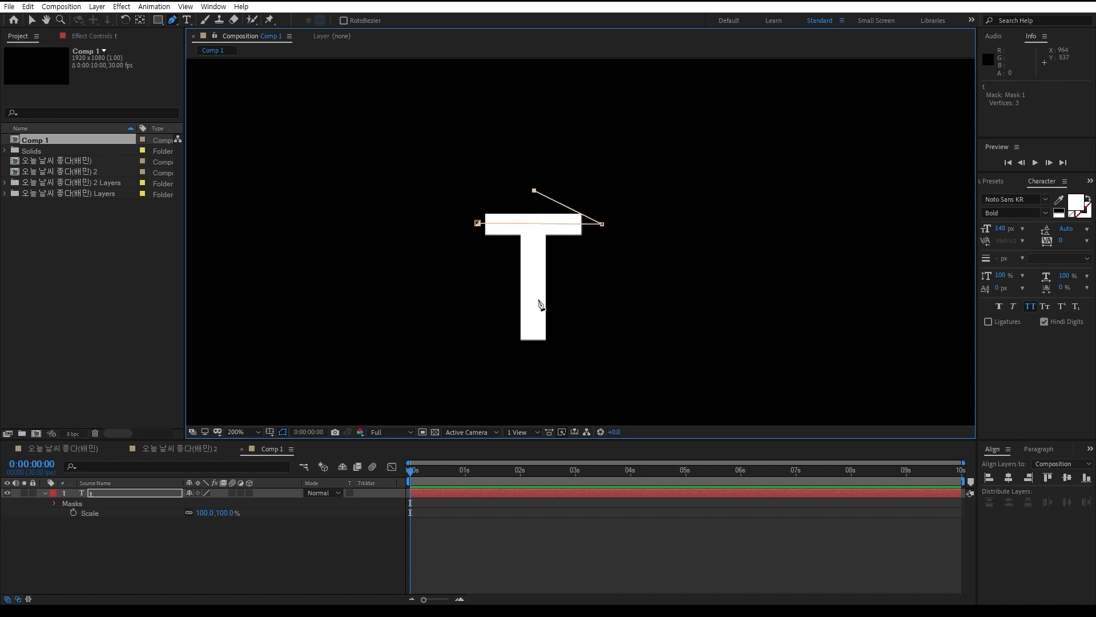
click(534, 374)
click(478, 224)
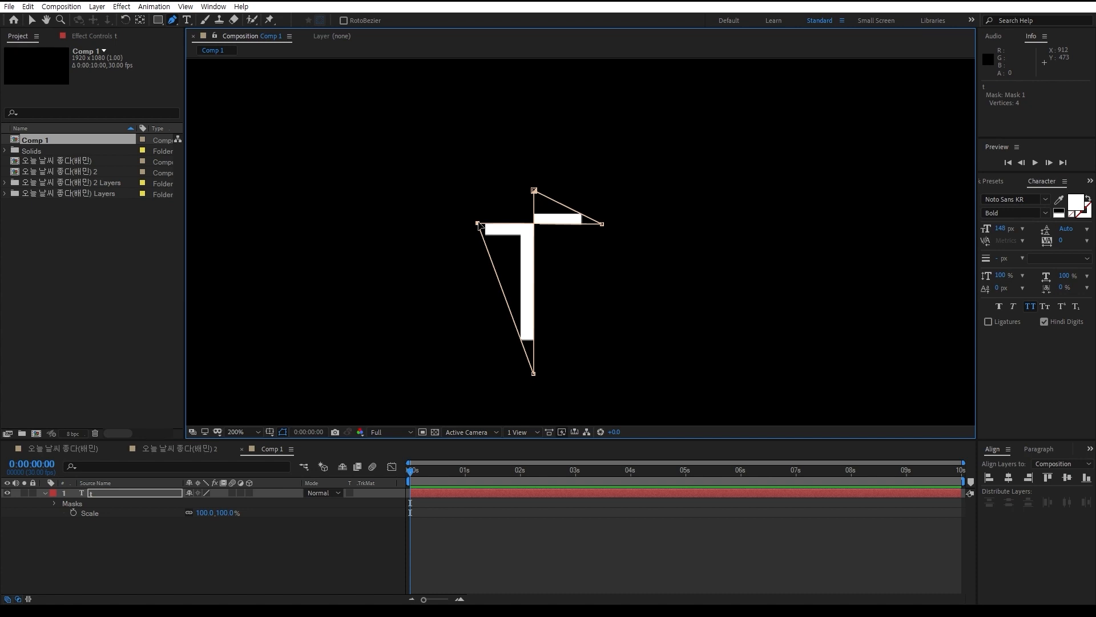
key(ctrl+z)
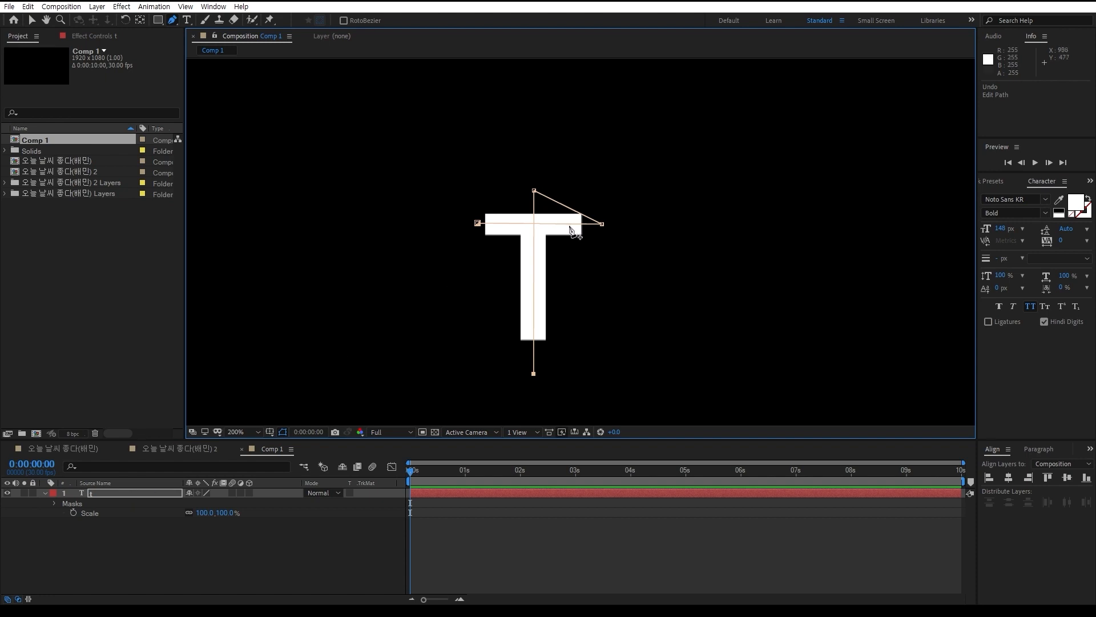
key(ctrl+1)
click(571, 253)
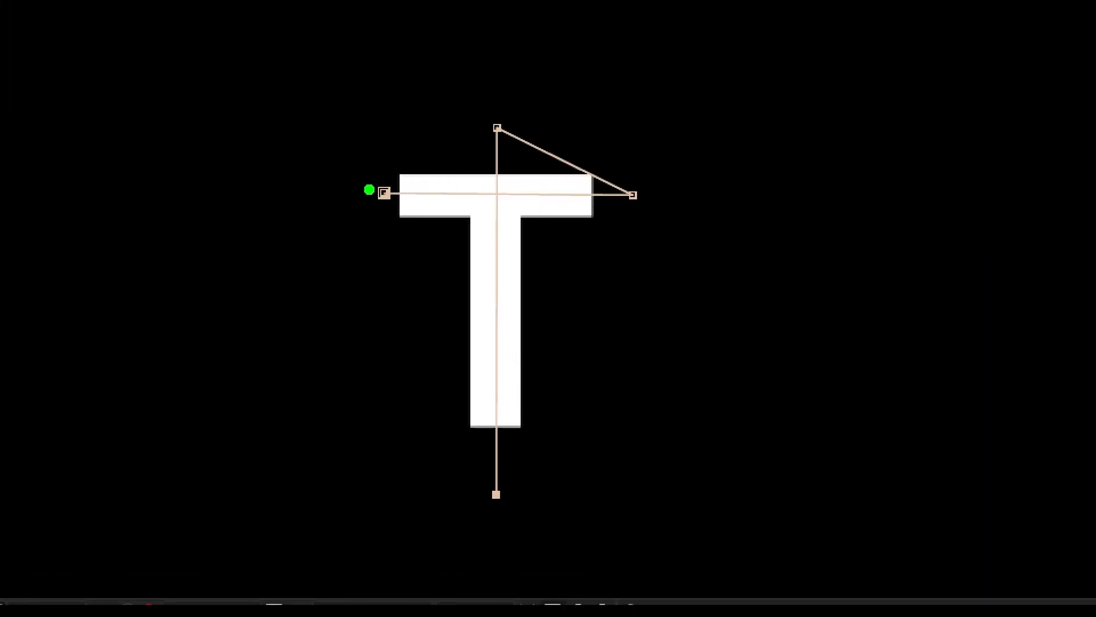
drag(384, 192, 633, 187)
mouse_move(498, 193)
mouse_down()
mouse_move(473, 404)
mouse_move(483, 521)
mouse_up()
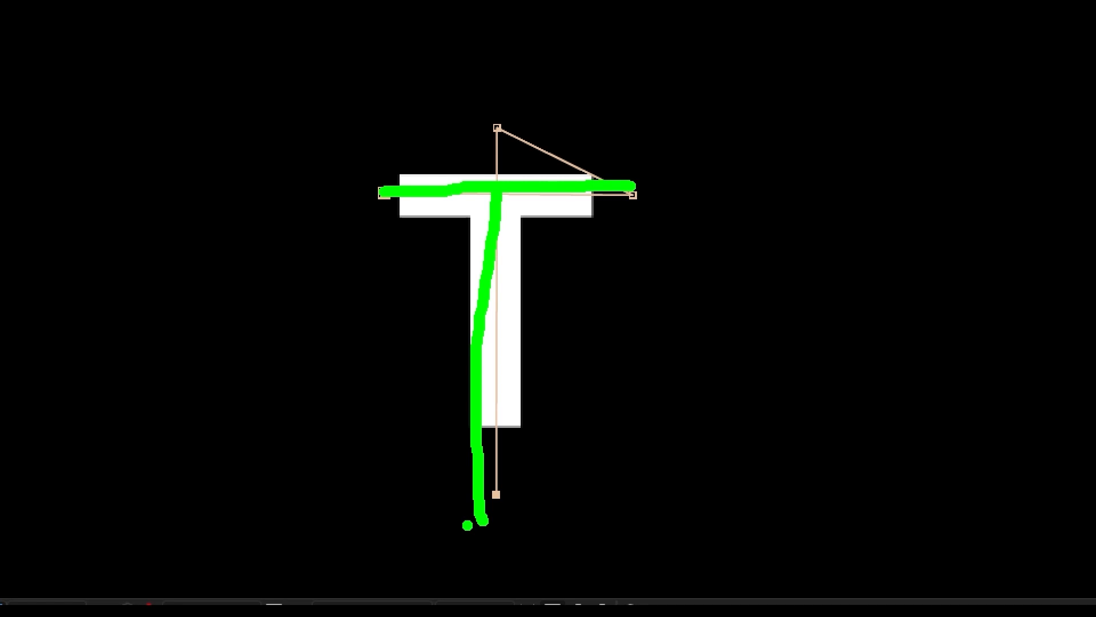
key(Escape)
Find the Generate Stroke effect by searching for "strok" and apply it to the T text layer
click(994, 182)
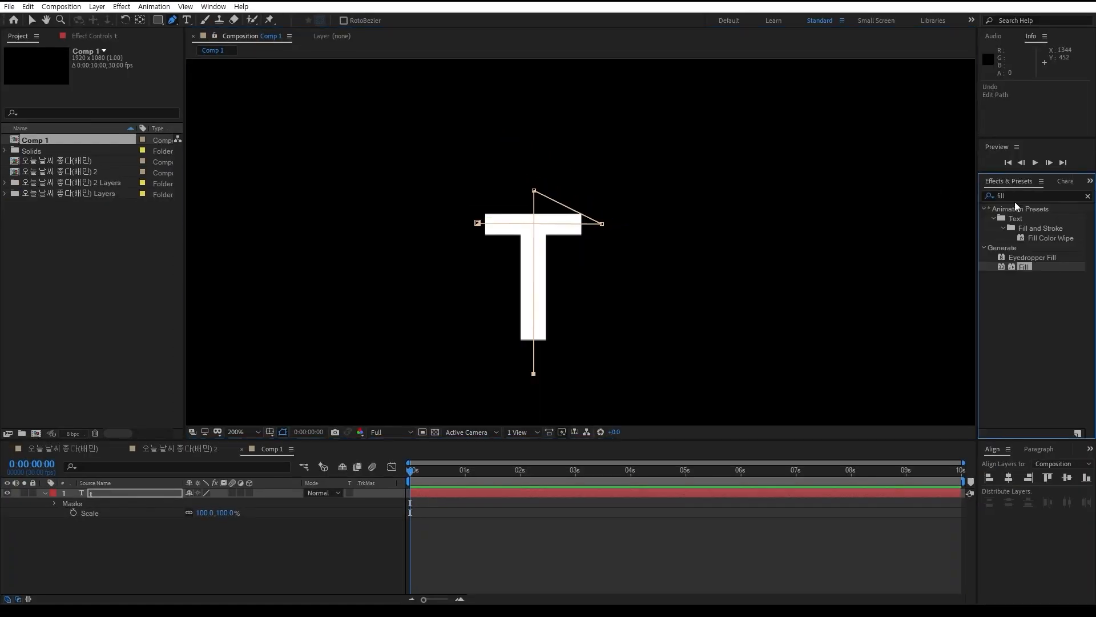
click(1016, 196)
text(s)
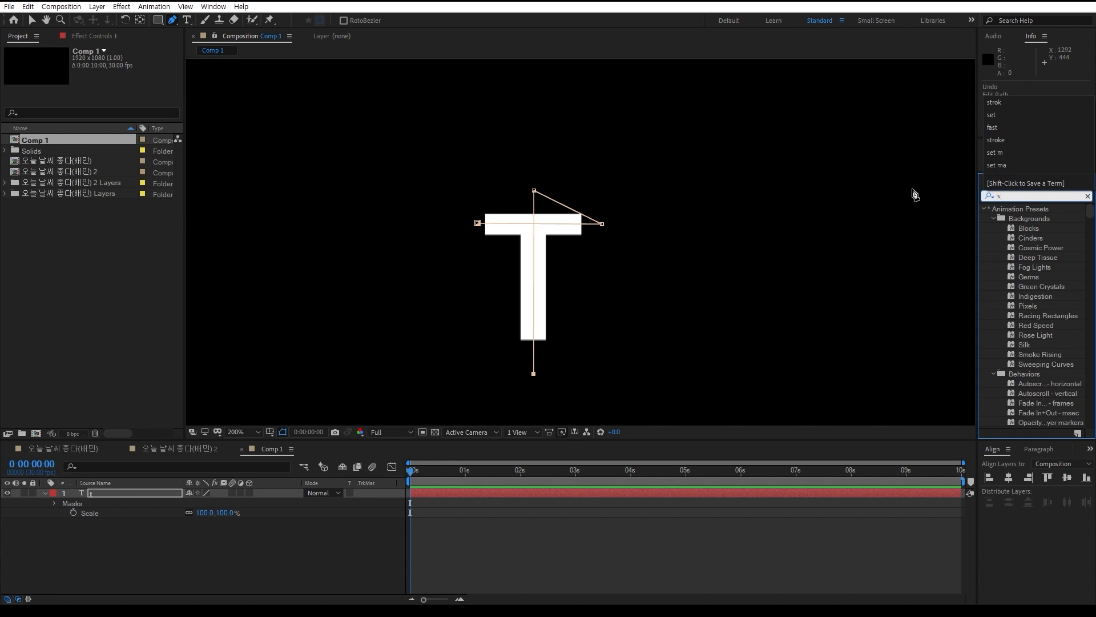
text(trok)
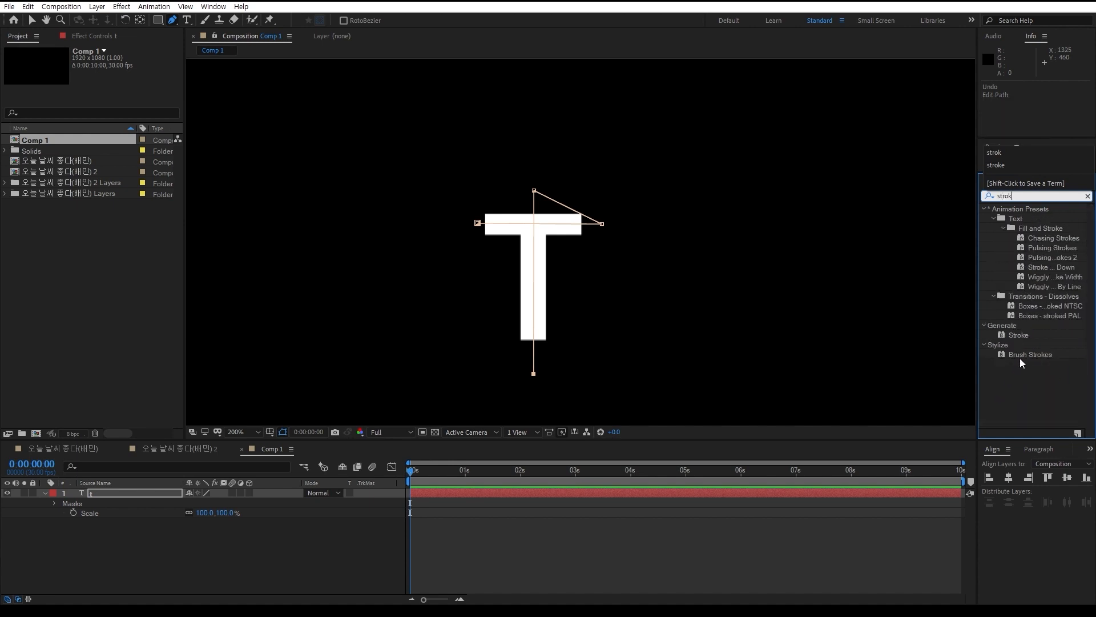
click(1017, 335)
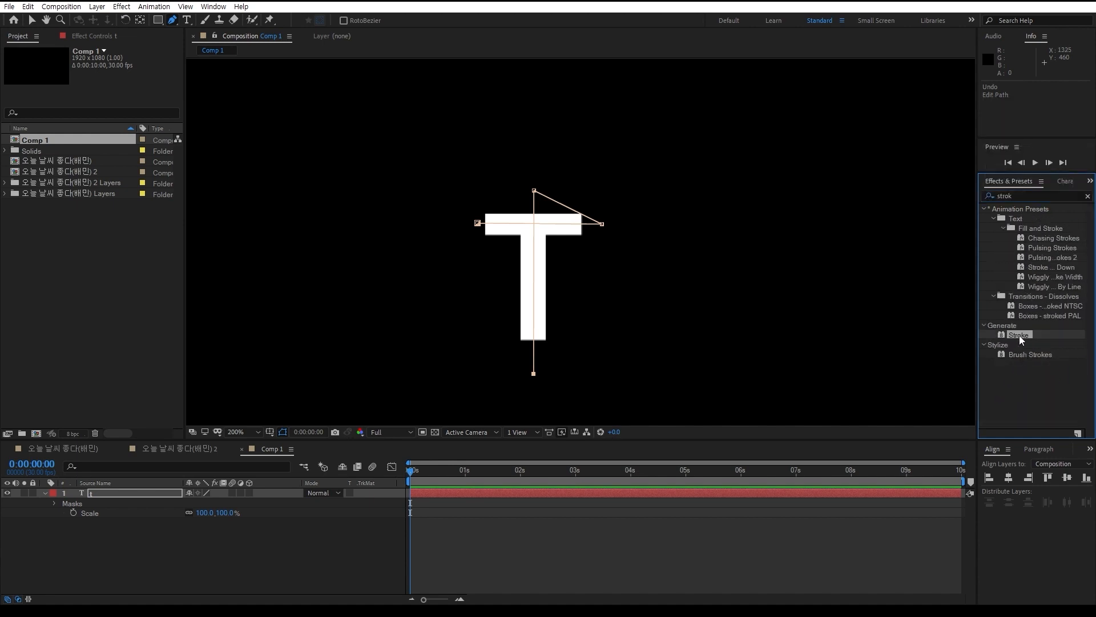
double_click(1019, 334)
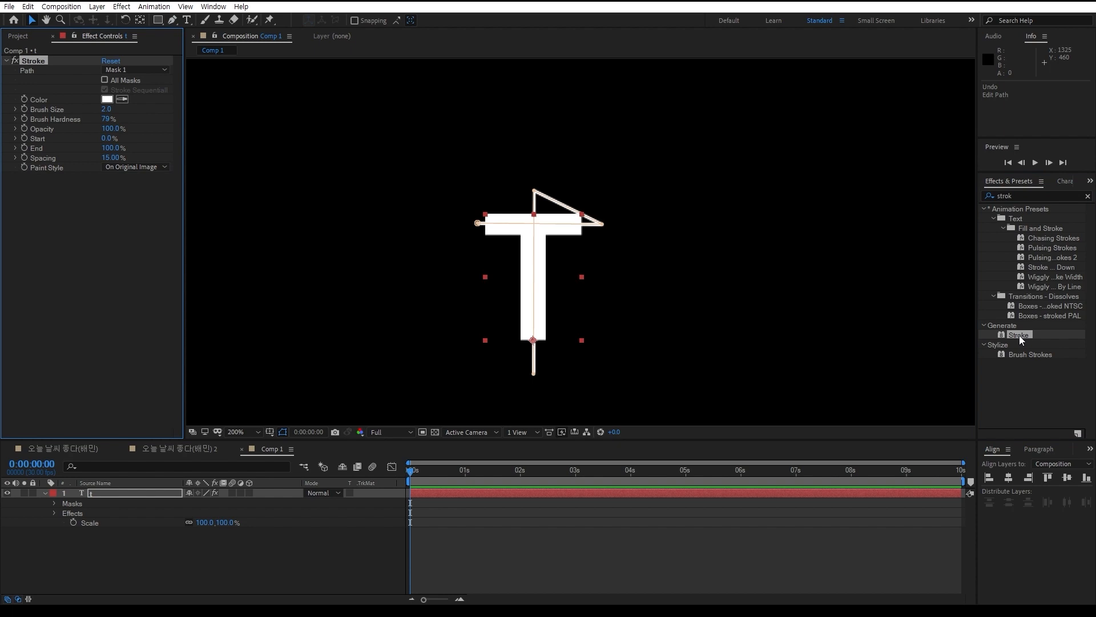
click(262, 532)
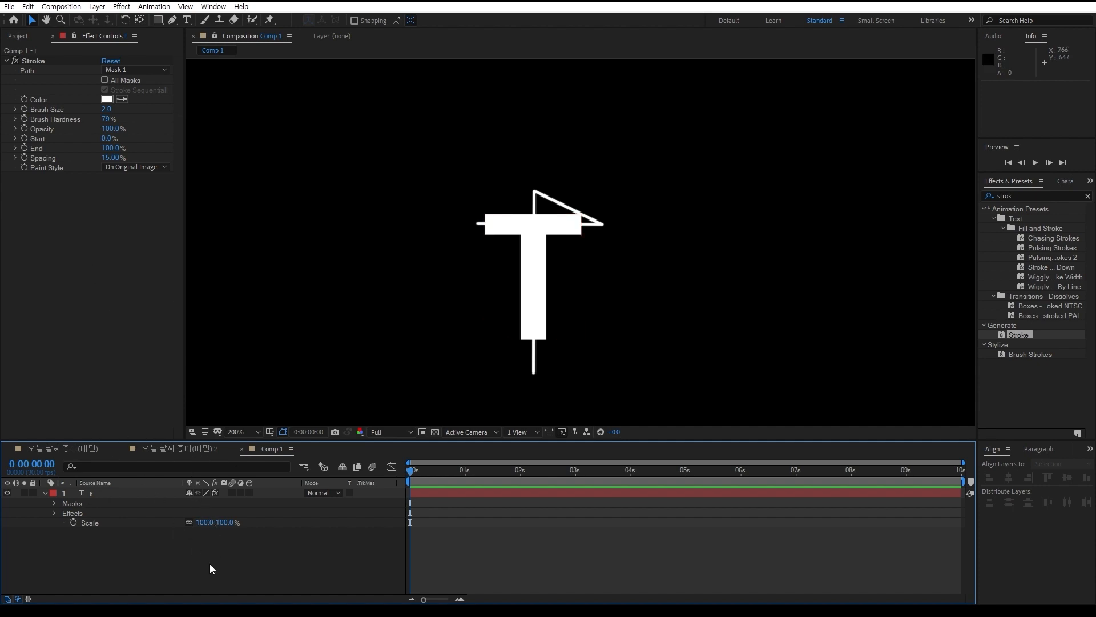
Hide the T text layer in the composition
click(7, 493)
key(ctrl+y)
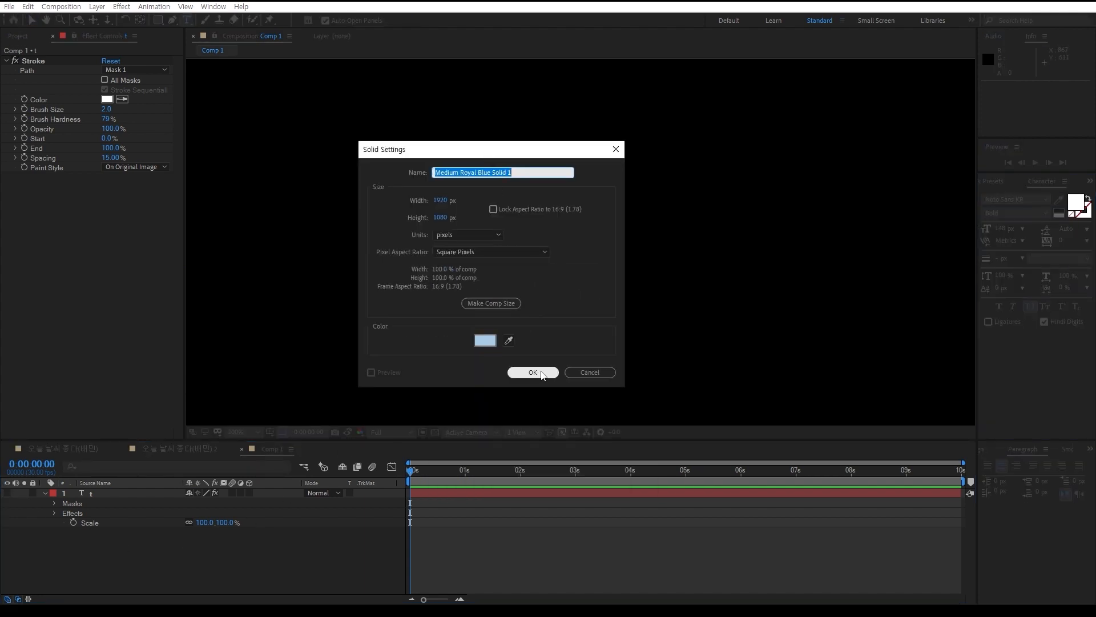
click(587, 372)
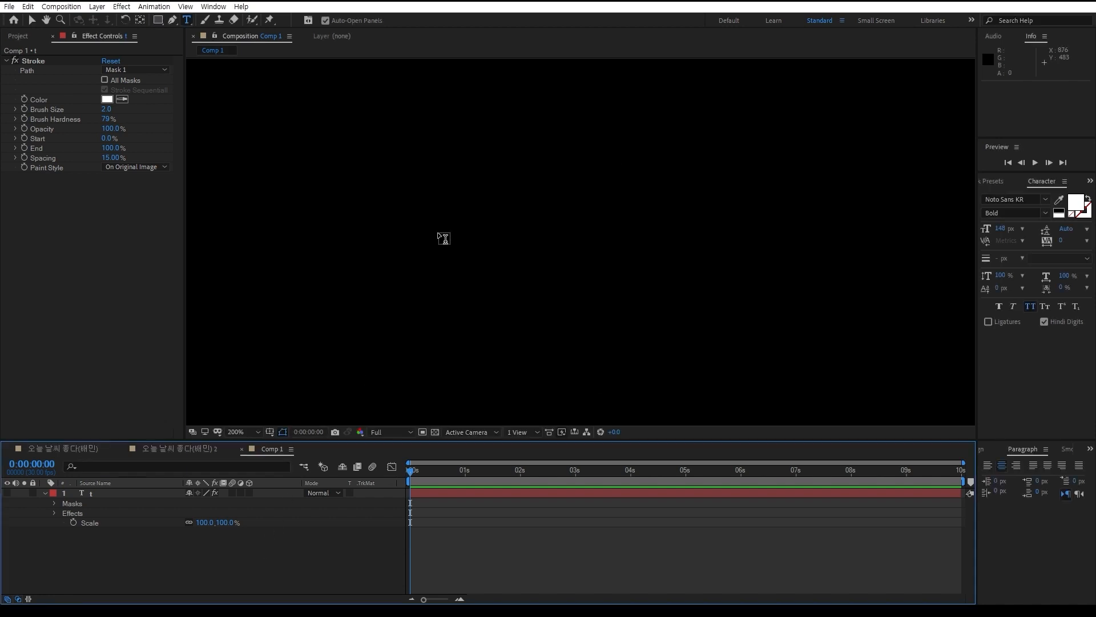
Create a light blue solid layer of 1920 x 1080 px above the text layer
click(32, 20)
scroll(492, 285, down, 4)
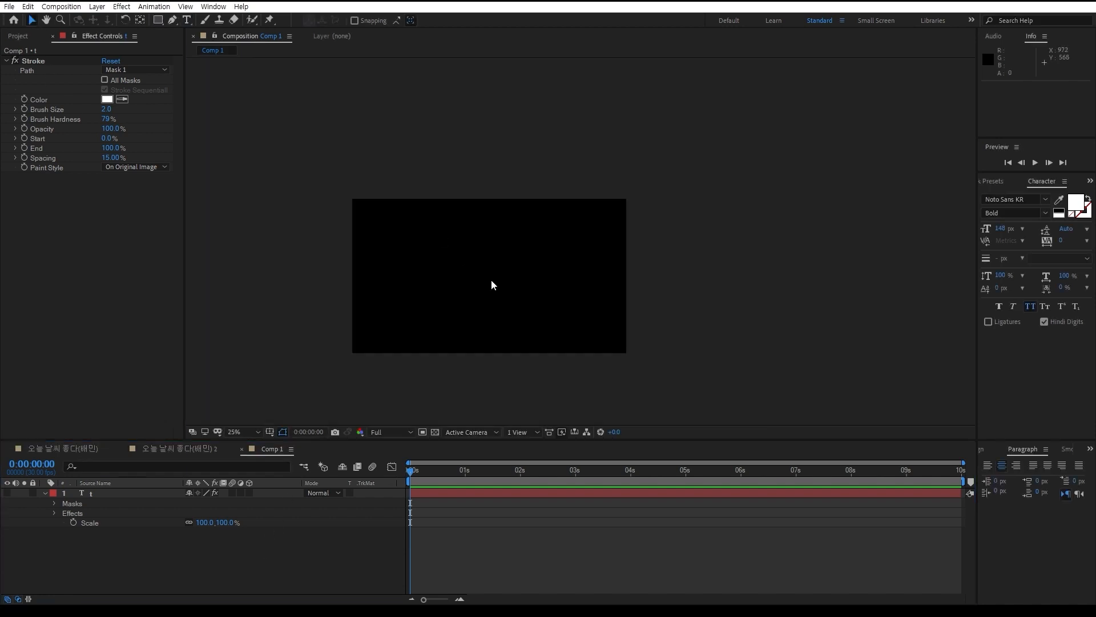
scroll(434, 267, up, 3)
scroll(451, 280, down, 1)
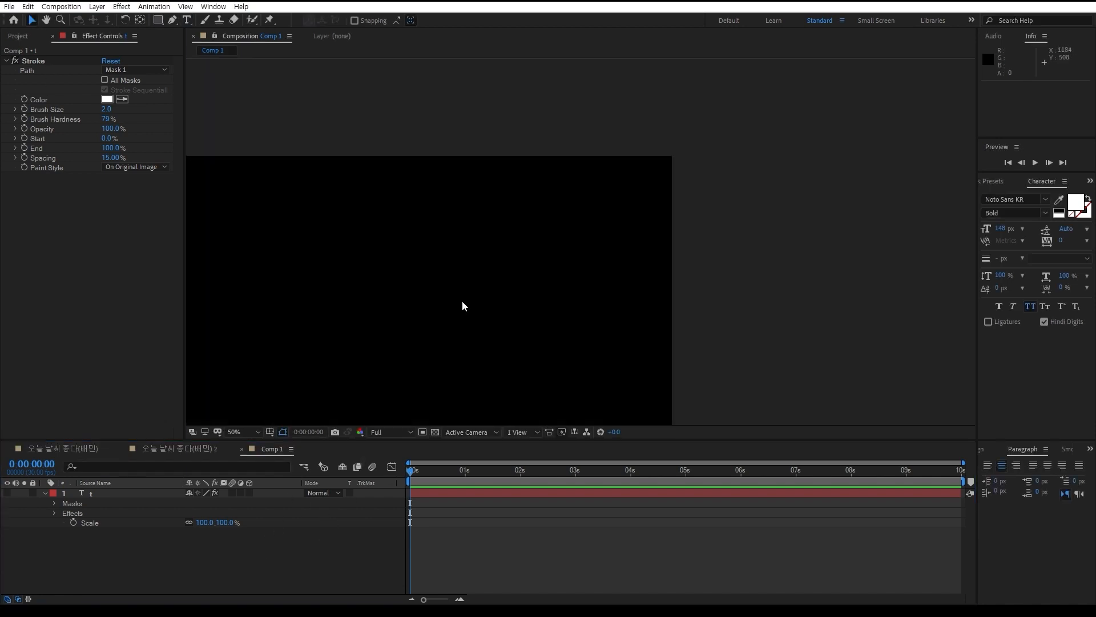
key(slash)
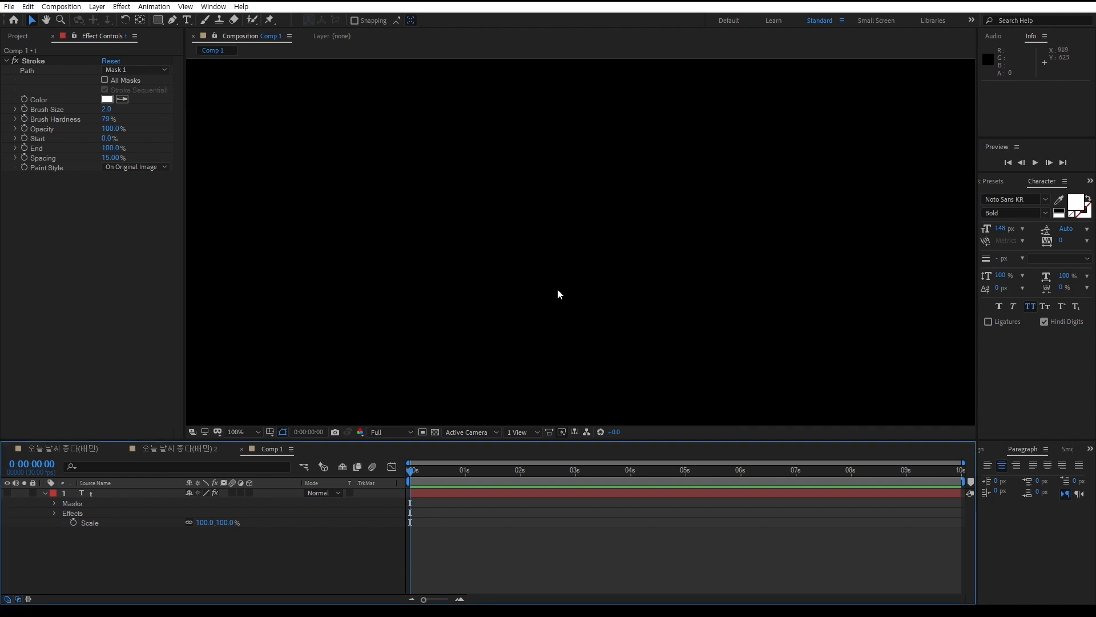
key(ctrl+y)
click(531, 371)
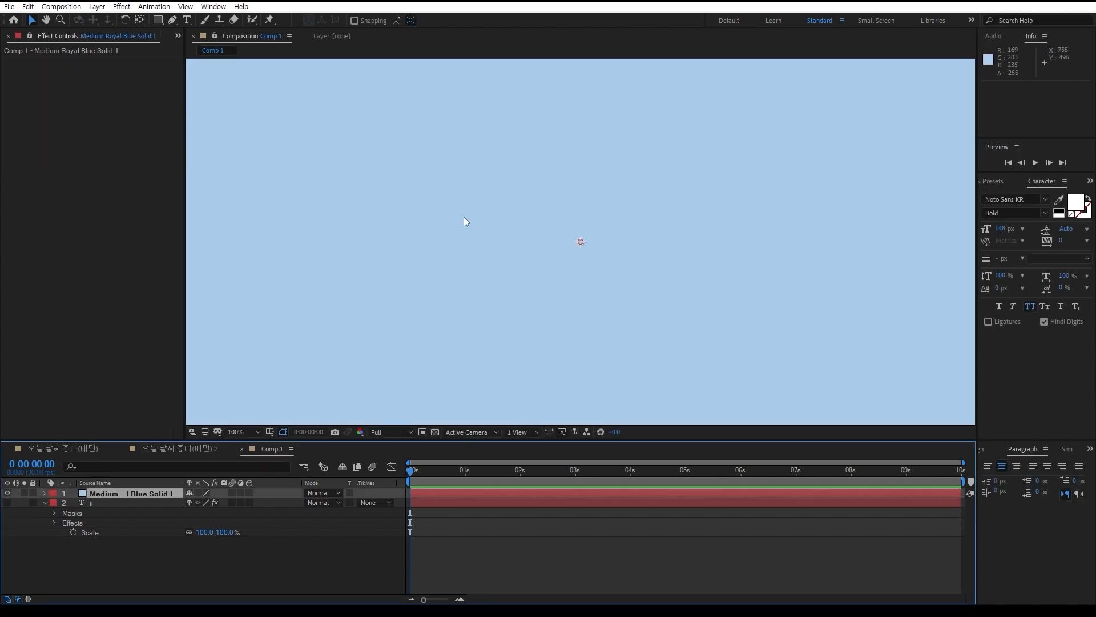
scroll(508, 251, down, 2)
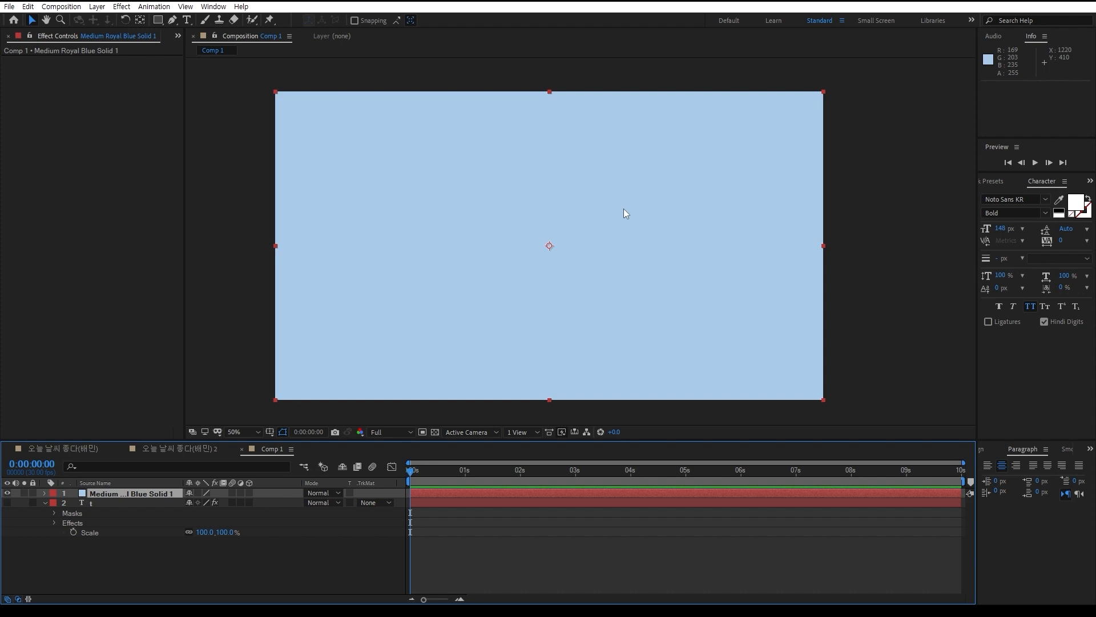
Resize the solid to 500 px wide and 500 px high
key(ctrl+shift+y)
click(339, 238)
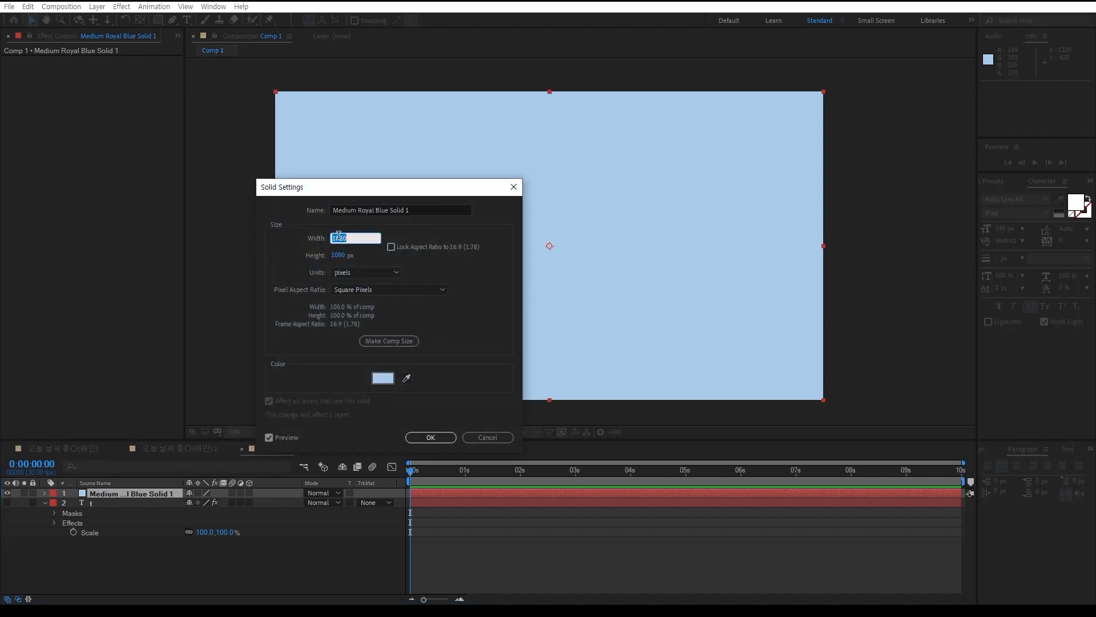
text(500)
key(Tab)
text(500)
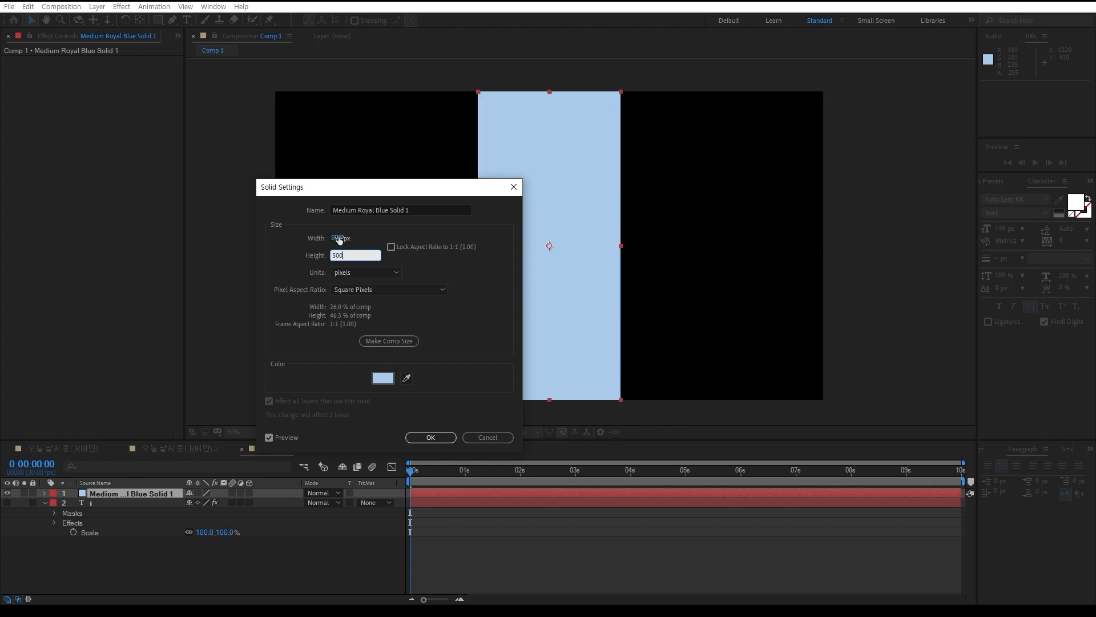
key(Return)
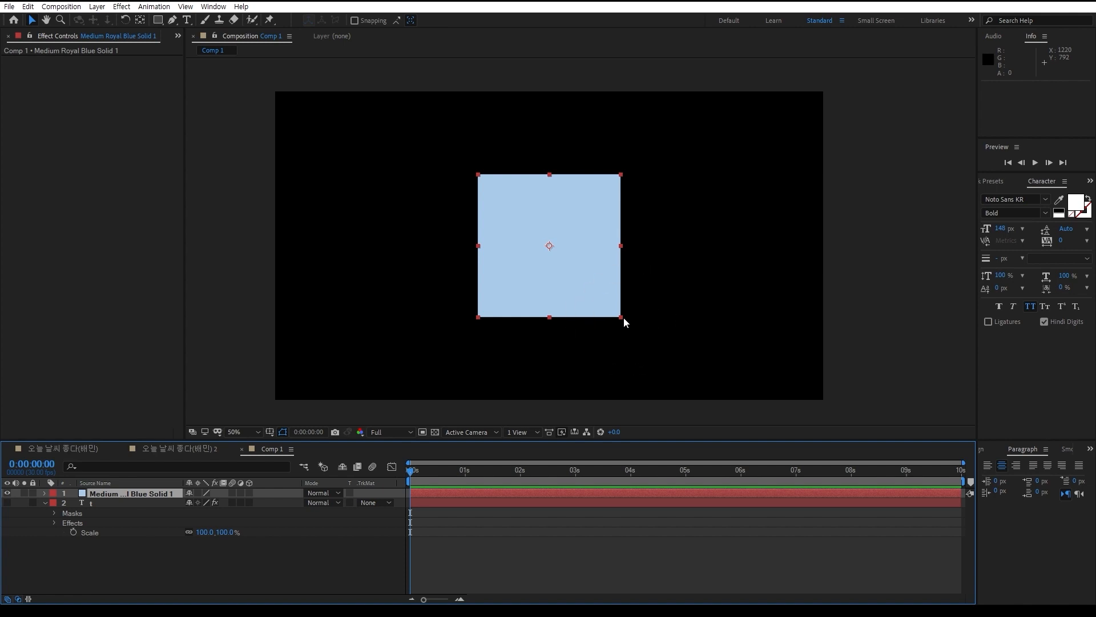
Reset the solid's size to match the composition at 1920 x 1080 px
key(ctrl+shift+y)
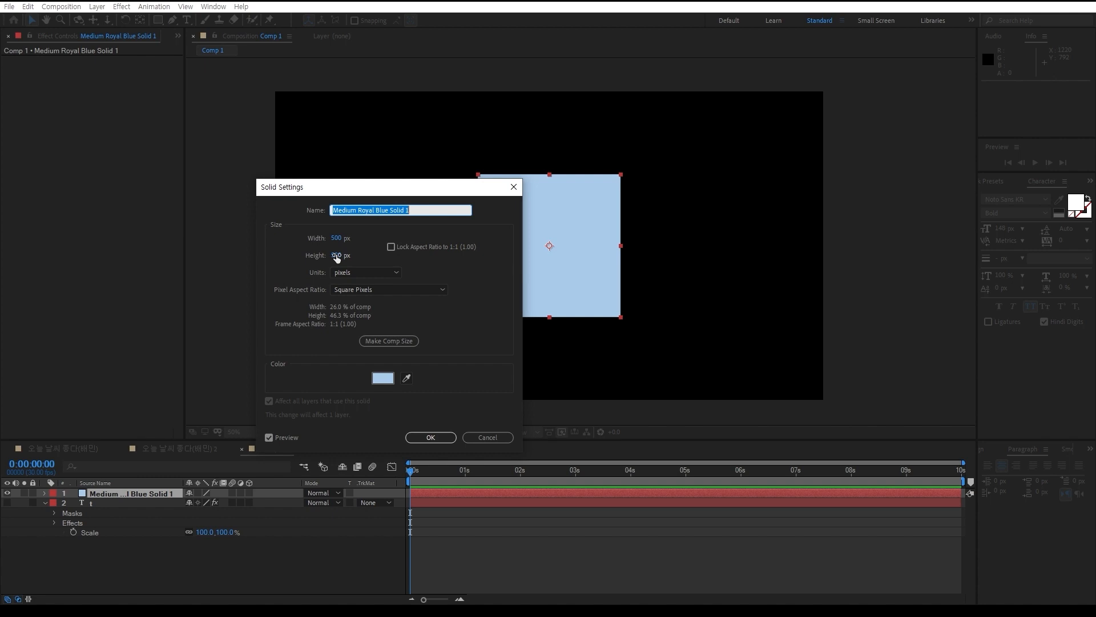
click(392, 343)
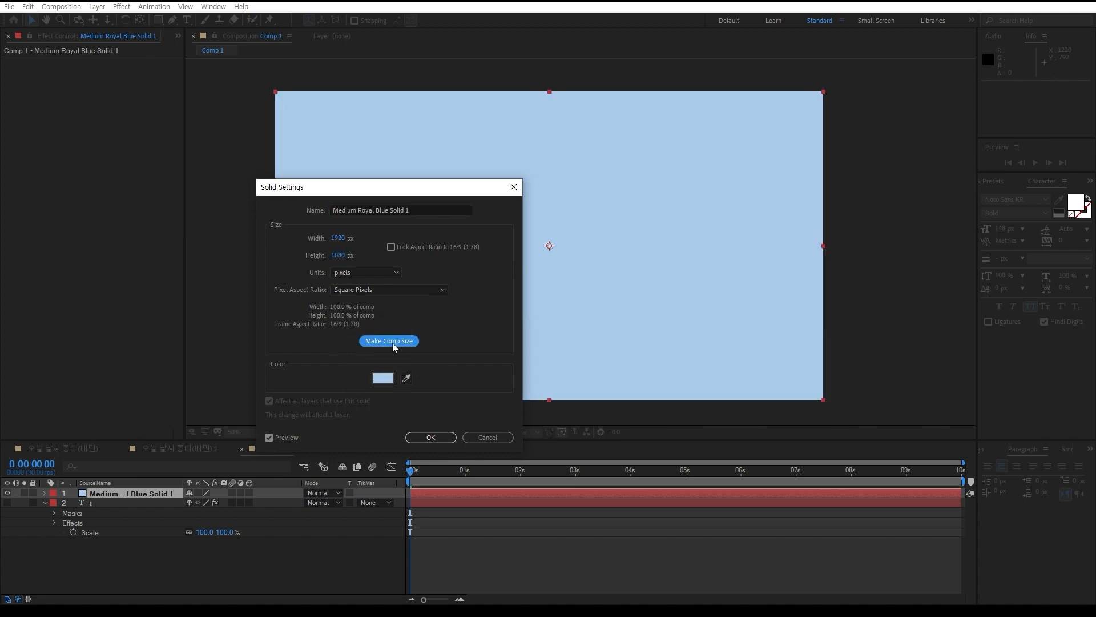
click(430, 436)
Draw an open three-point Pen mask on the solid, running horizontally across the middle and bending down to the lower right
click(174, 20)
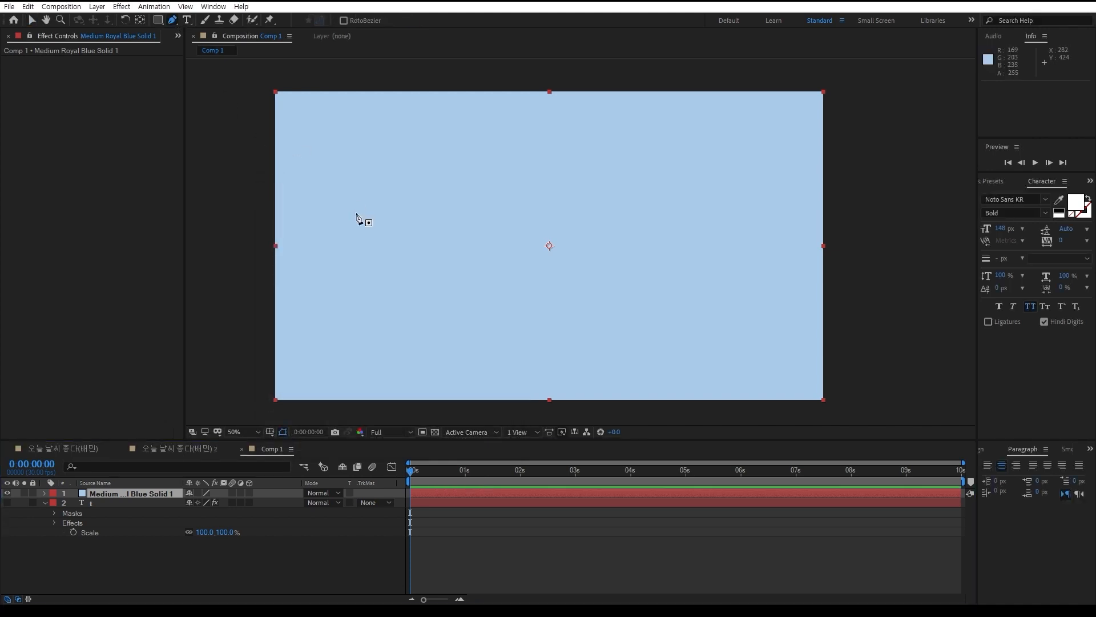
click(407, 226)
click(648, 222)
click(682, 311)
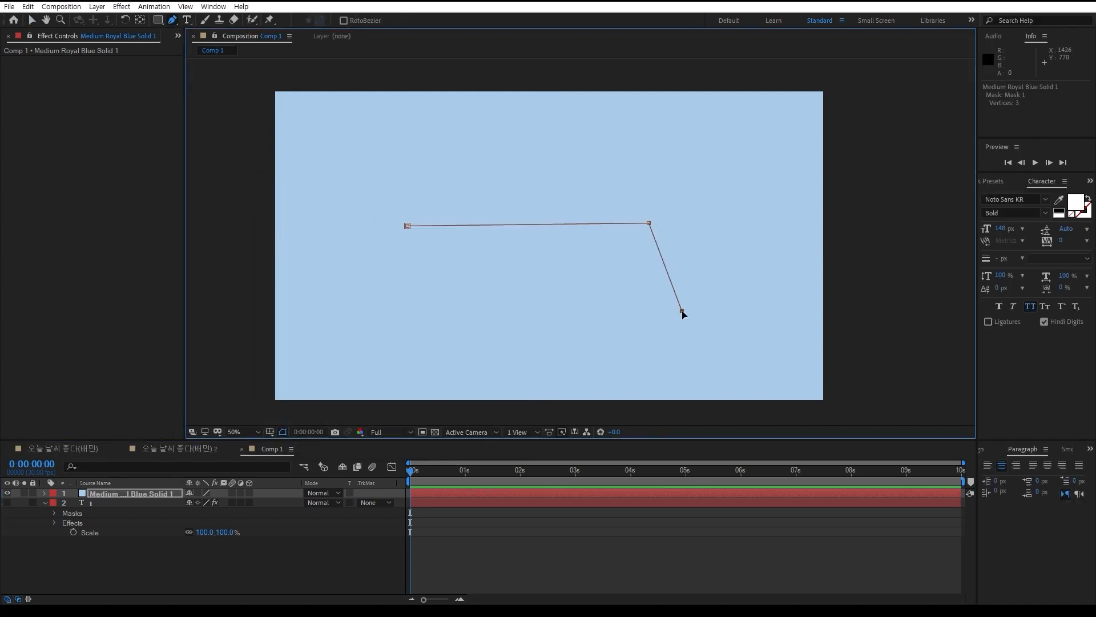
Apply the Generate Stroke effect to the masked solid layer
click(992, 181)
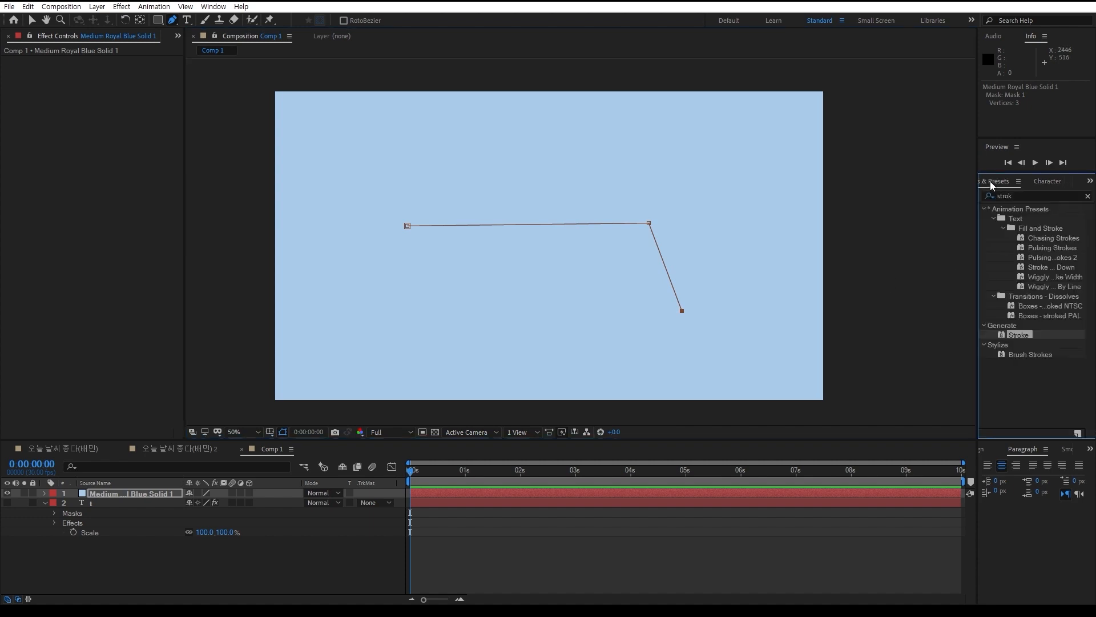
double_click(1020, 334)
click(374, 558)
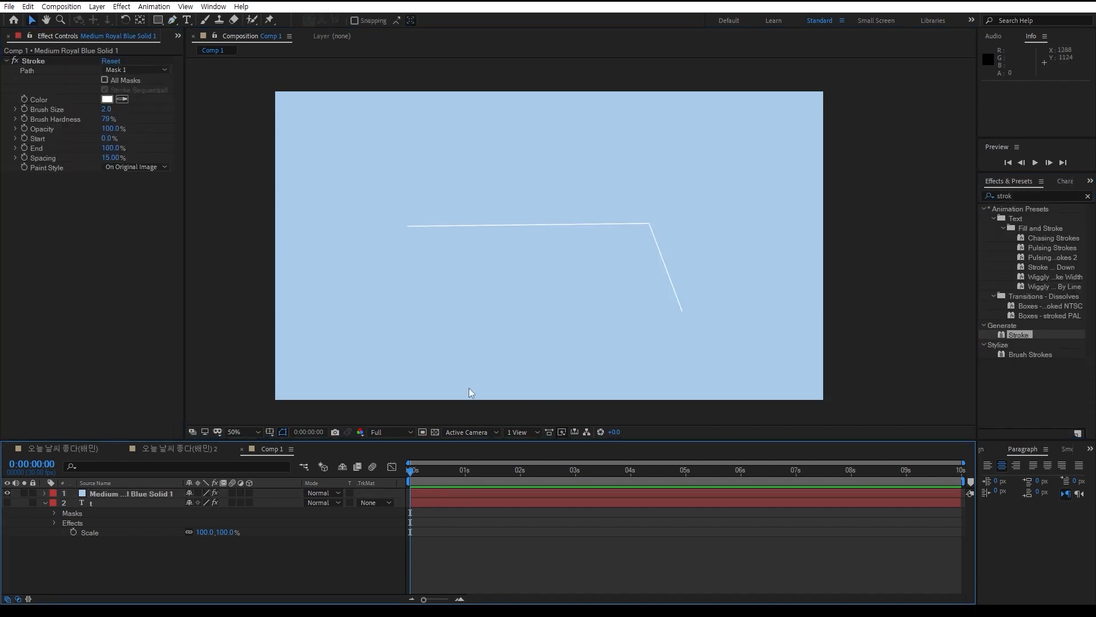
Set the solid's Stroke effect Brush Size to 10.5 and lower its End percentage
drag(107, 109, 153, 106)
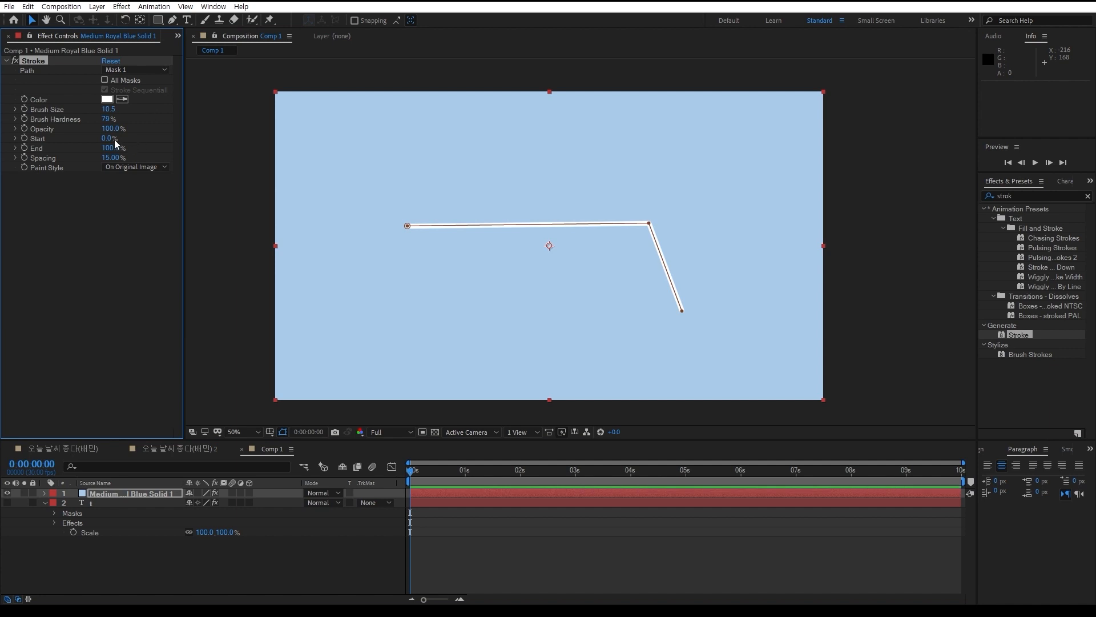
mouse_move(110, 147)
mouse_down()
mouse_move(13, 155)
mouse_move(112, 158)
mouse_move(36, 160)
mouse_move(103, 171)
mouse_move(49, 170)
mouse_move(63, 170)
mouse_up()
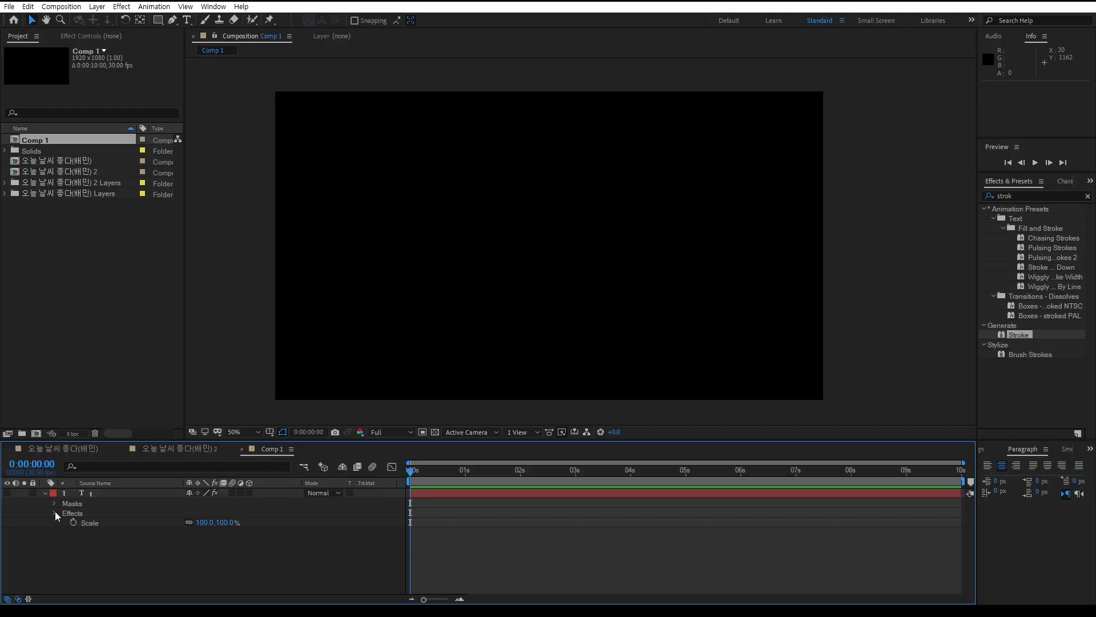
With no layer selected, set the Pen tool's shape stroke to Solid Color and its fill to None
click(99, 495)
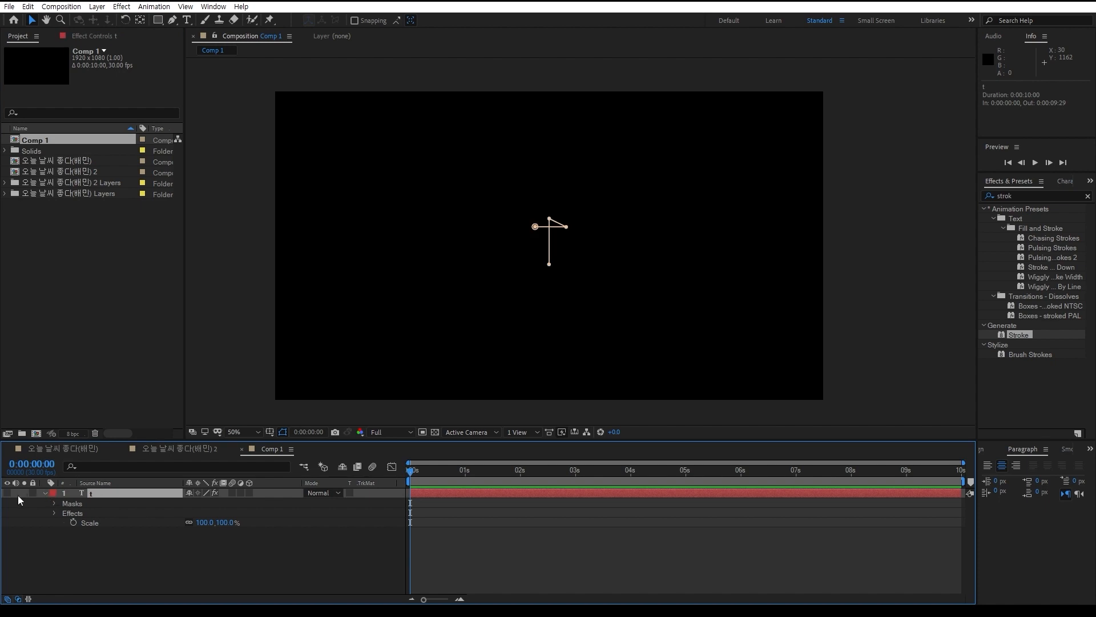
click(129, 564)
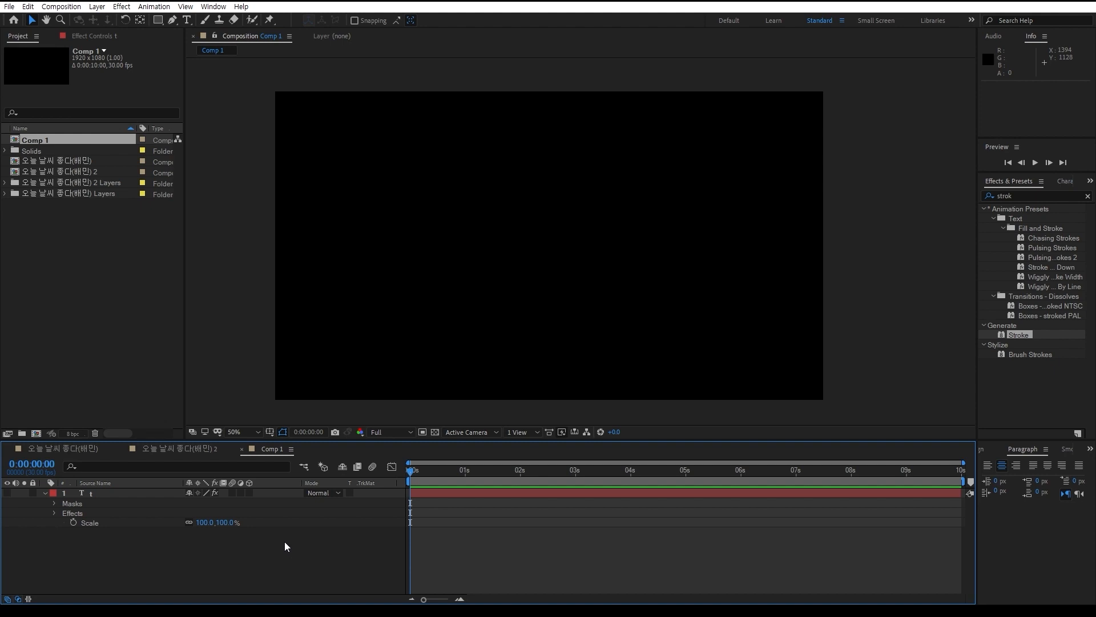
click(173, 20)
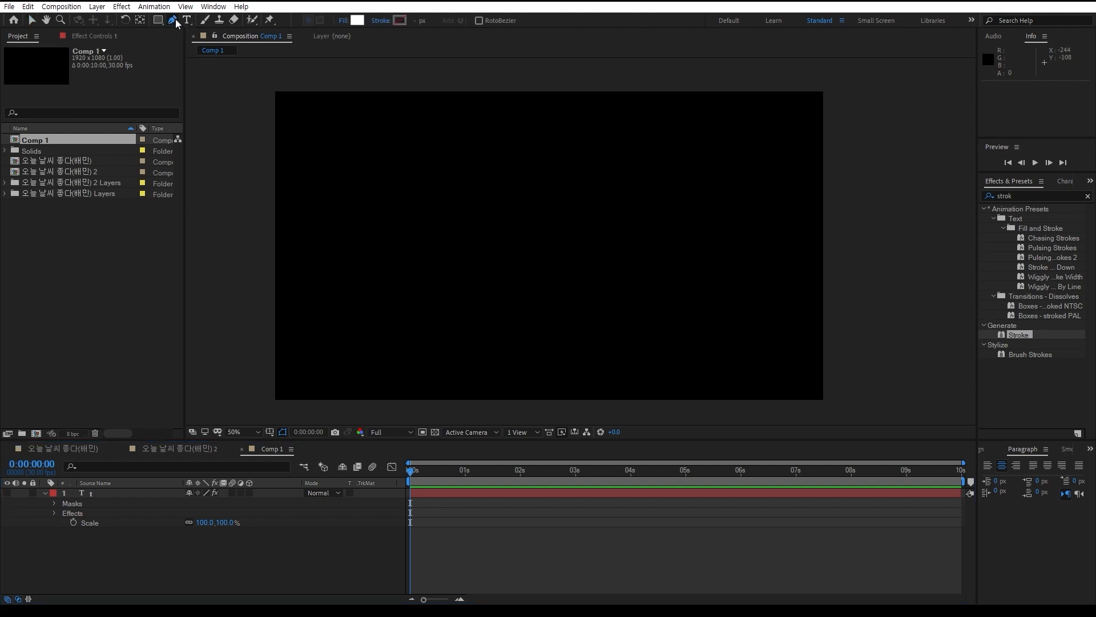
click(382, 21)
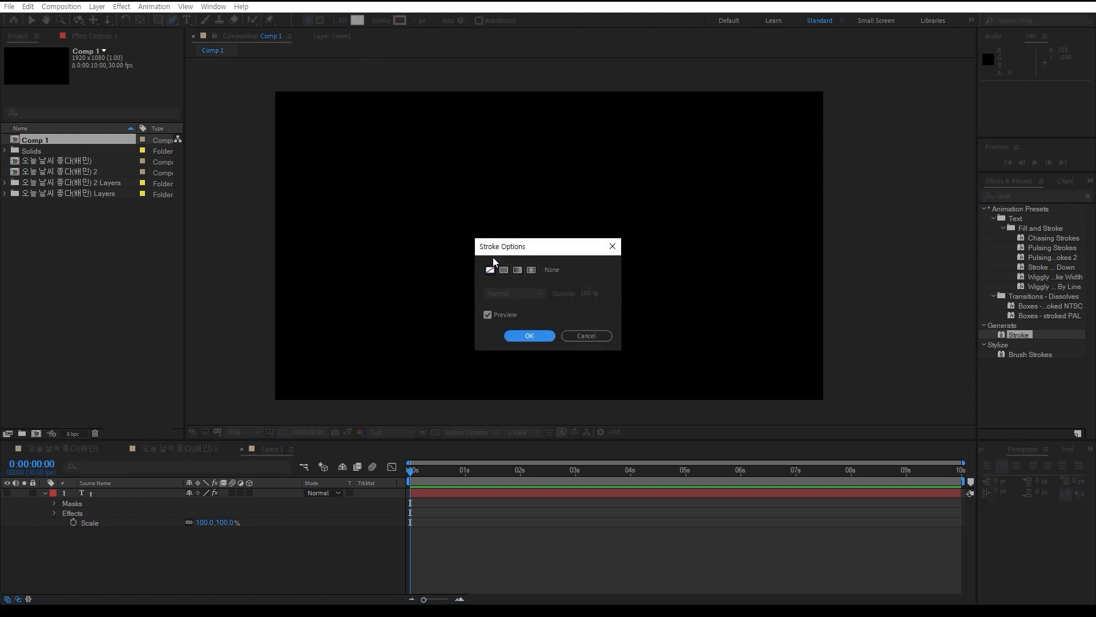
click(503, 270)
click(528, 335)
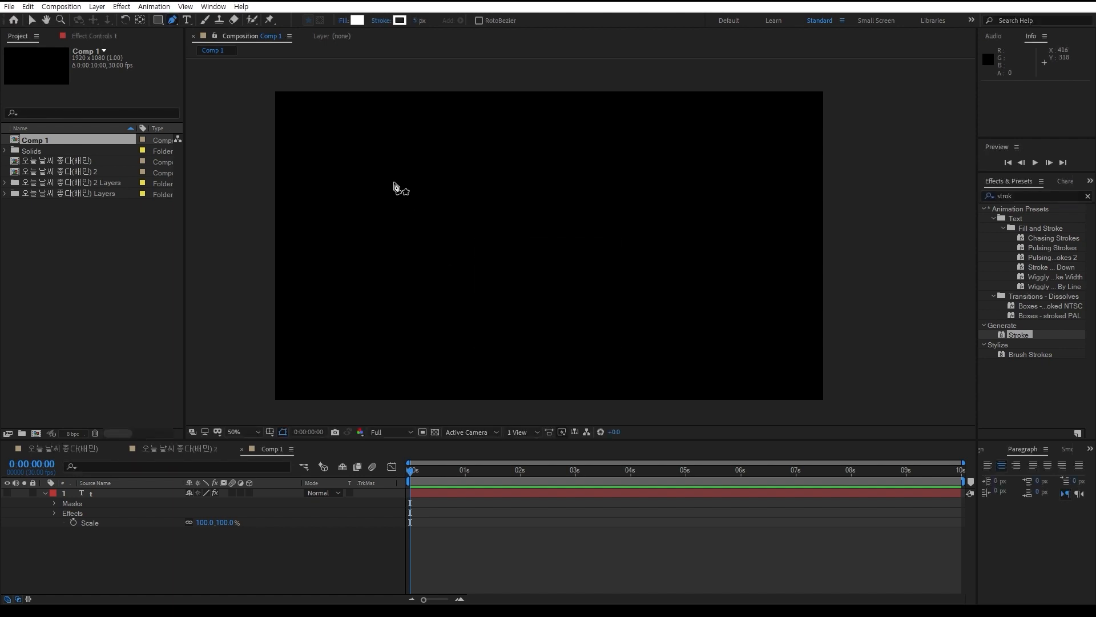
click(343, 21)
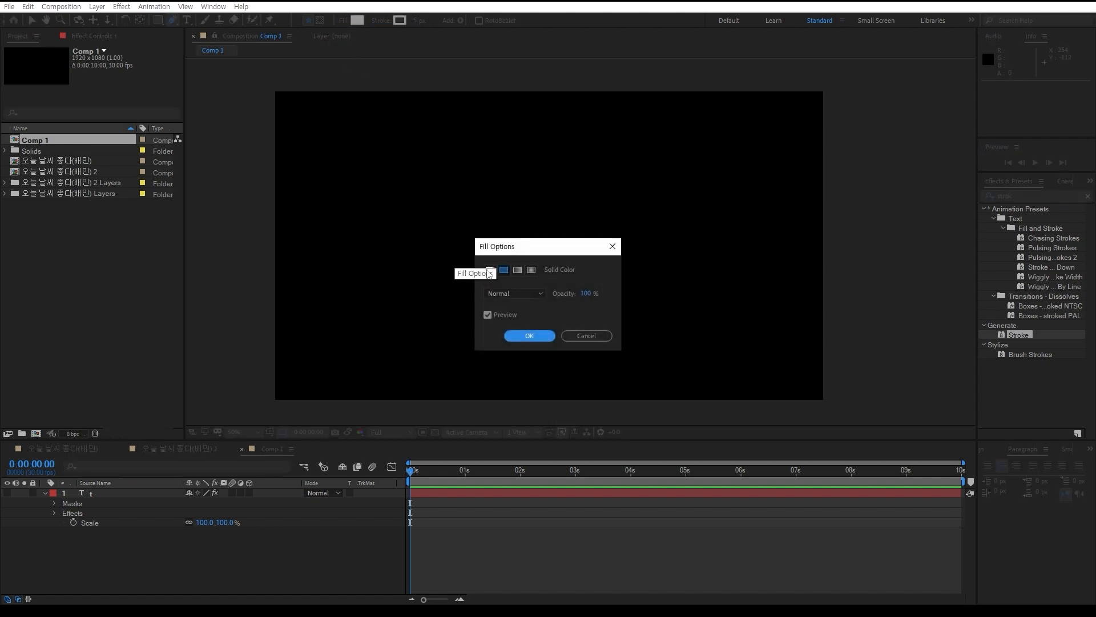
click(519, 328)
Draw a straight horizontal line across the middle on a new shape layer, and raise the Pen's stroke width to 37 px
click(378, 232)
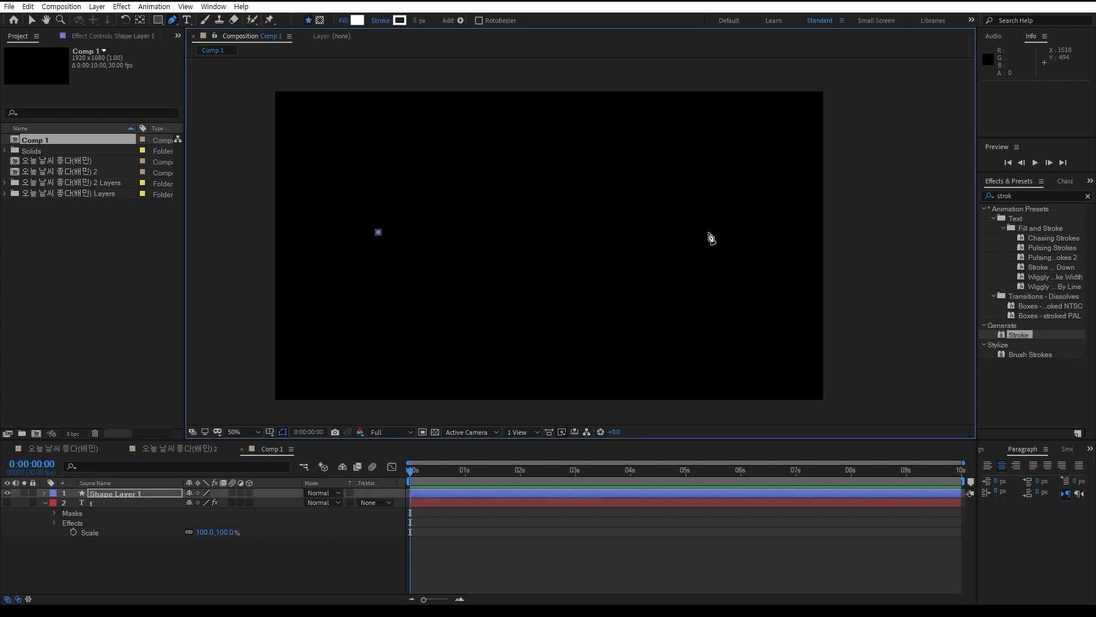
click(708, 232)
click(188, 544)
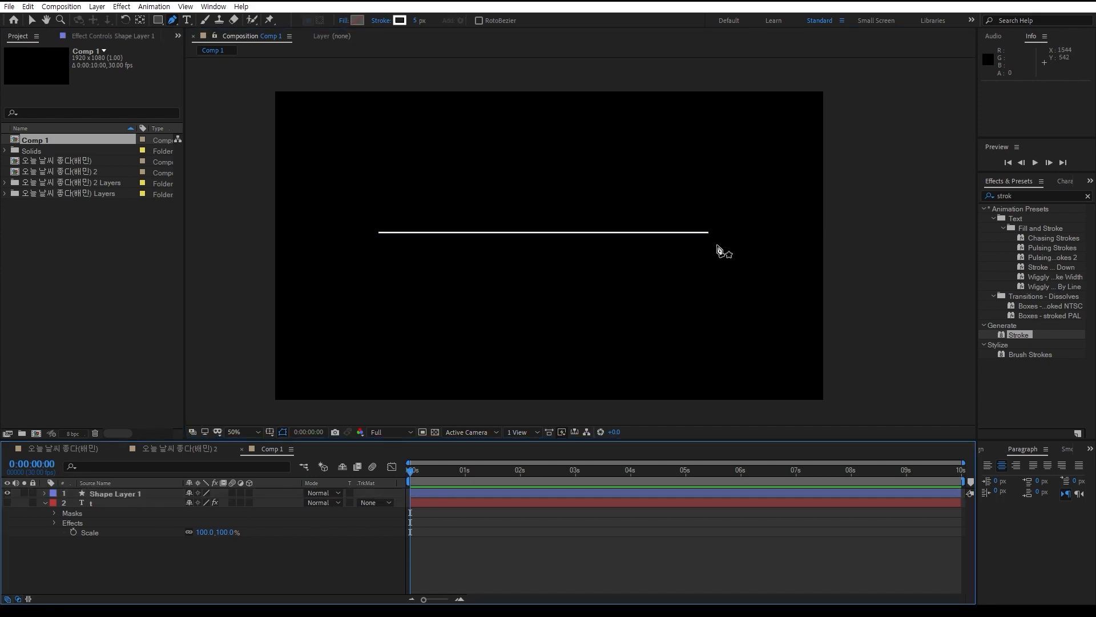
drag(418, 19, 438, 20)
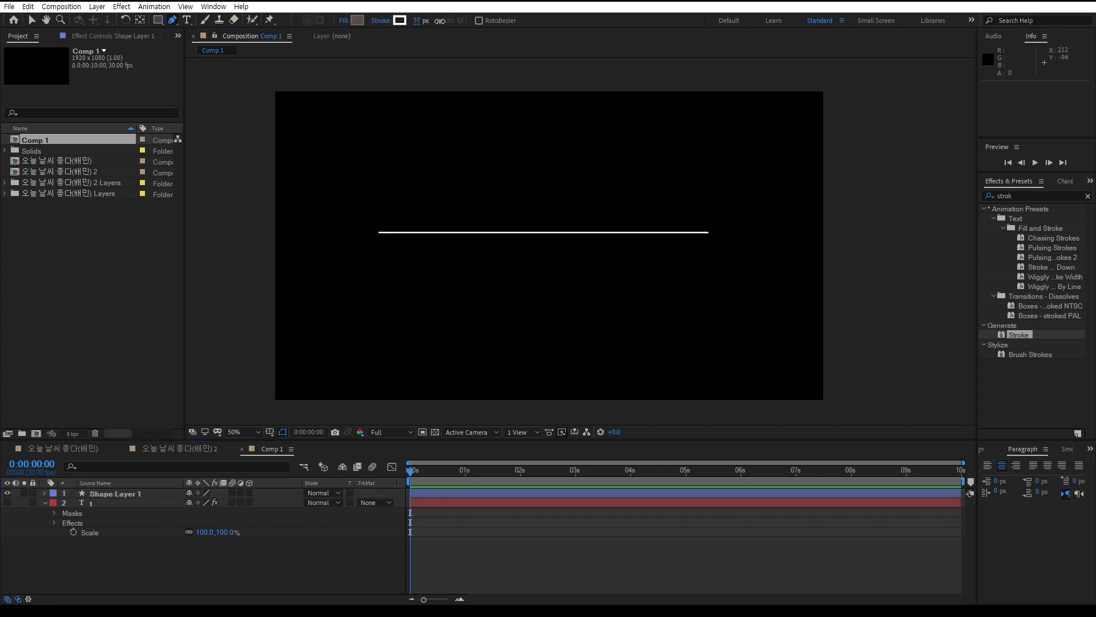
Set the stroke width of the horizontal line on the shape layer to 31 px
click(141, 493)
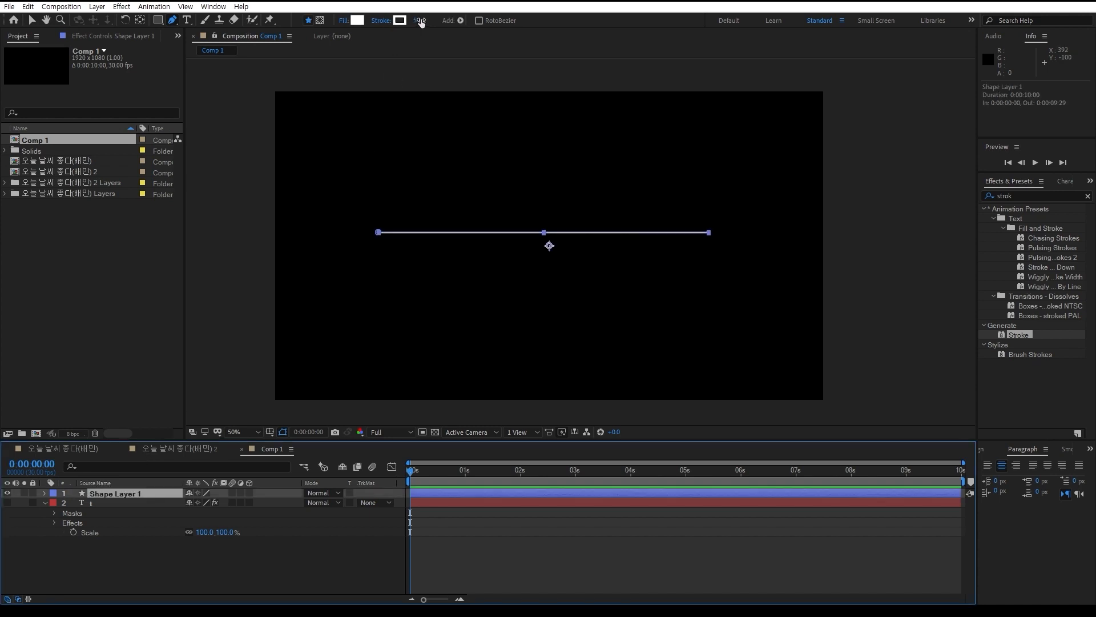
drag(420, 20, 434, 21)
click(209, 579)
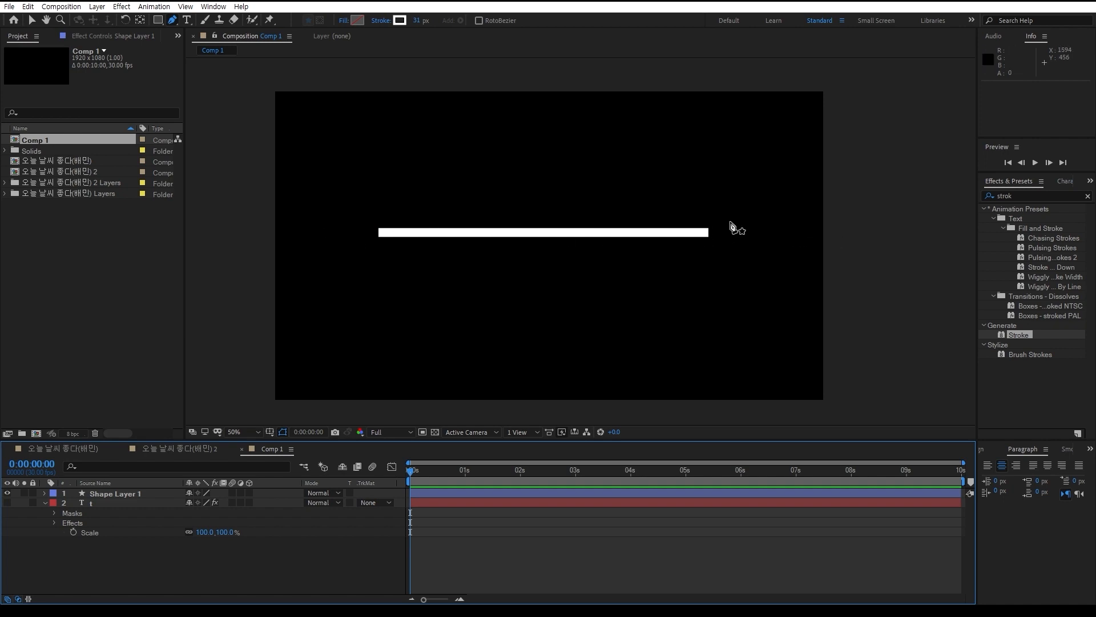
Delete the shape layer holding the line and clear the effects search
click(142, 494)
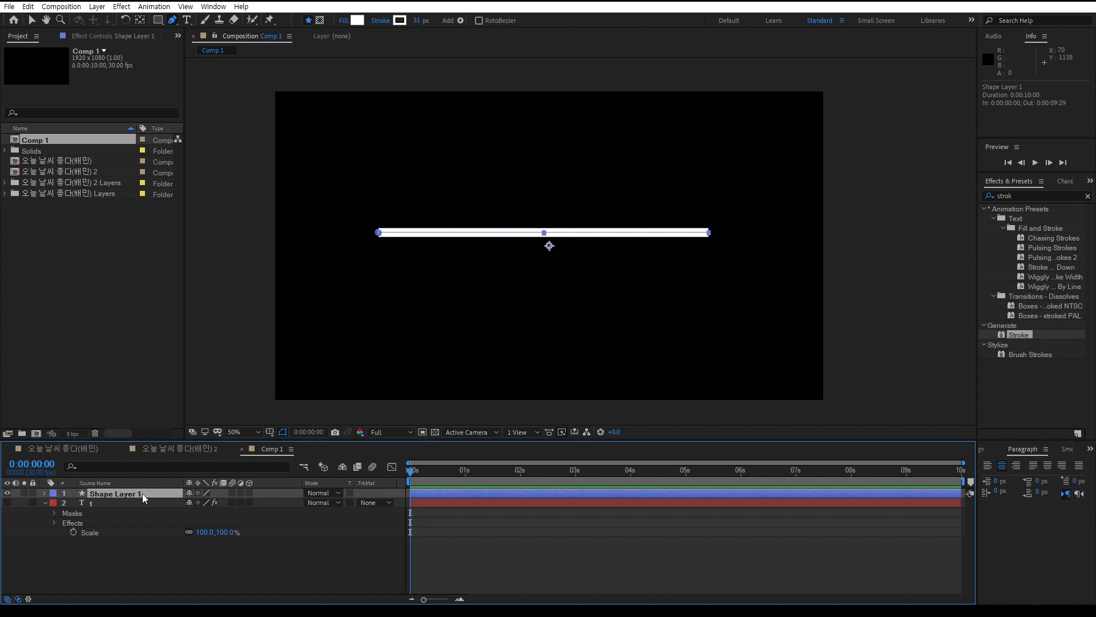
key(Delete)
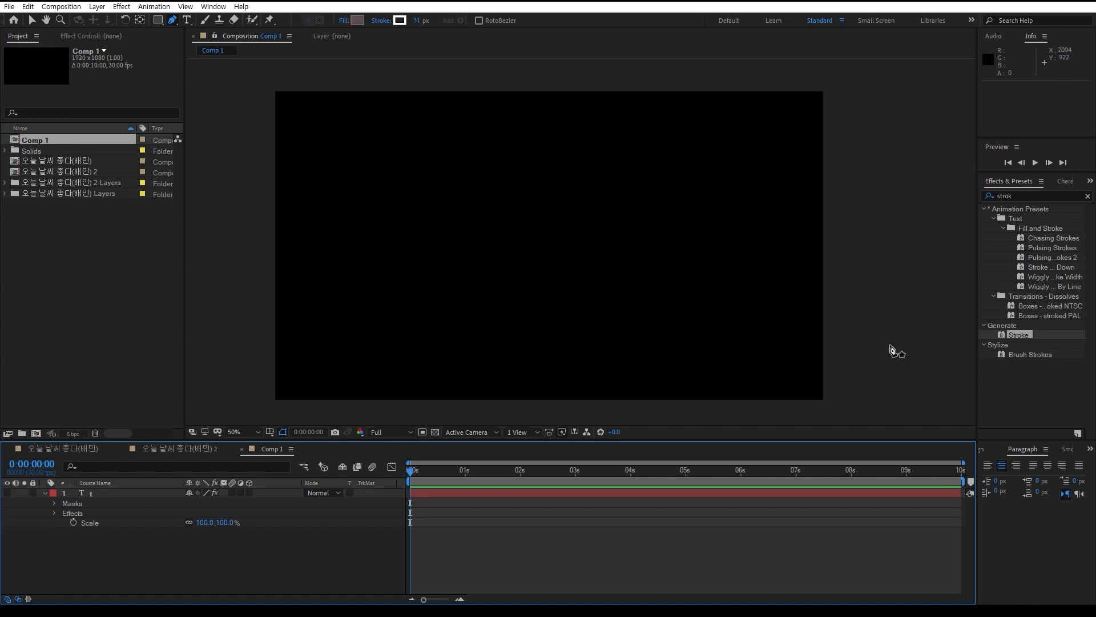
click(1028, 193)
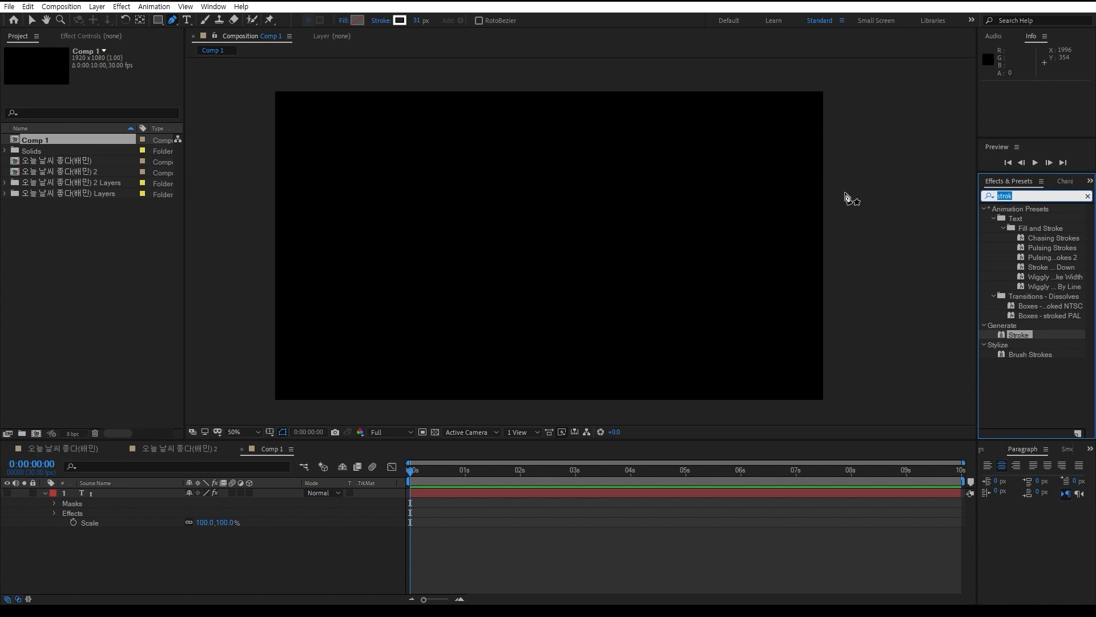
key(BackSpace)
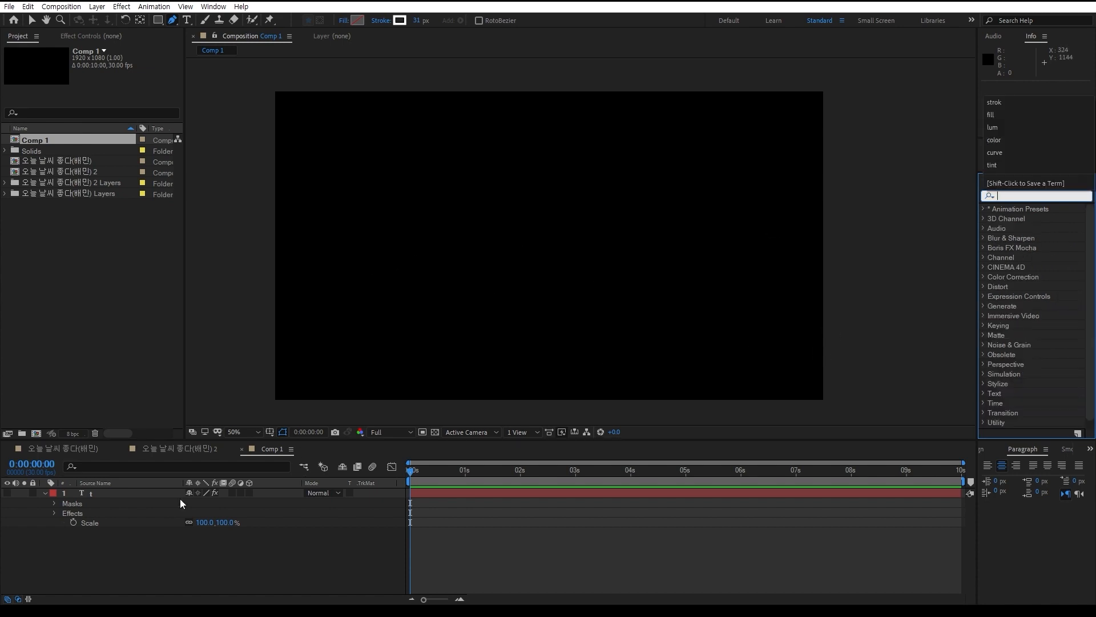
Create a new 1920 x 1080 px light blue solid layer with the default solid settings
click(158, 553)
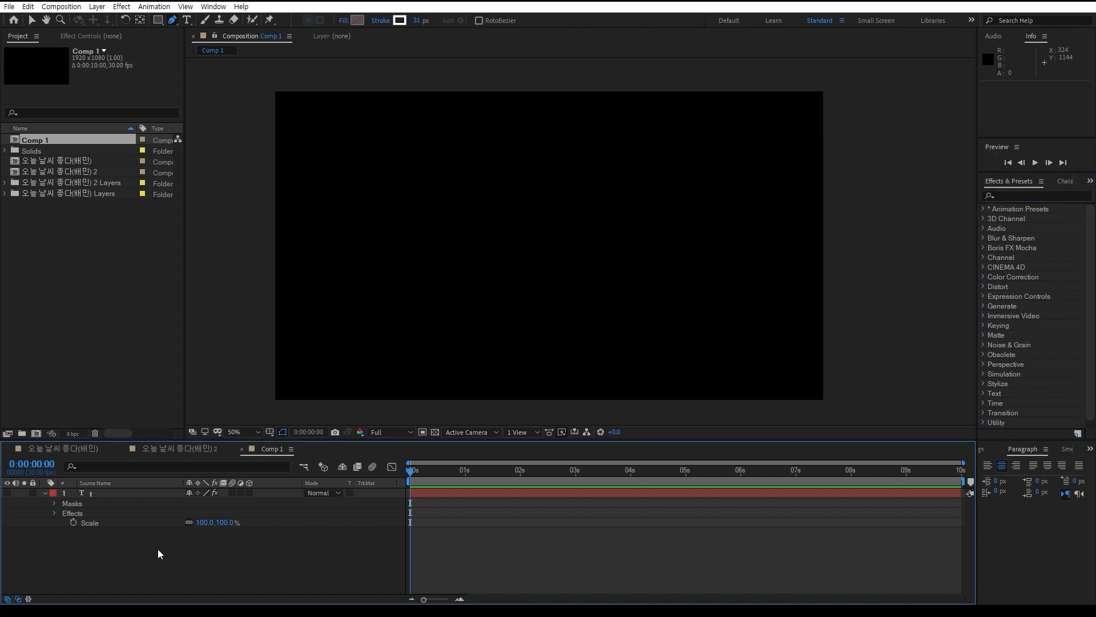
key(ctrl+y)
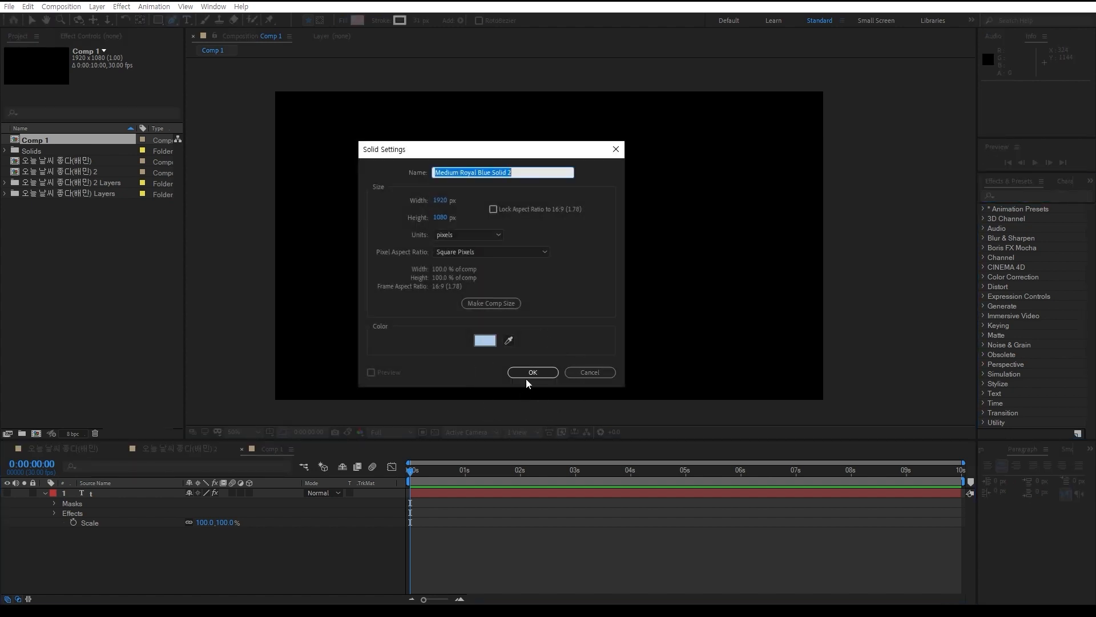
click(536, 373)
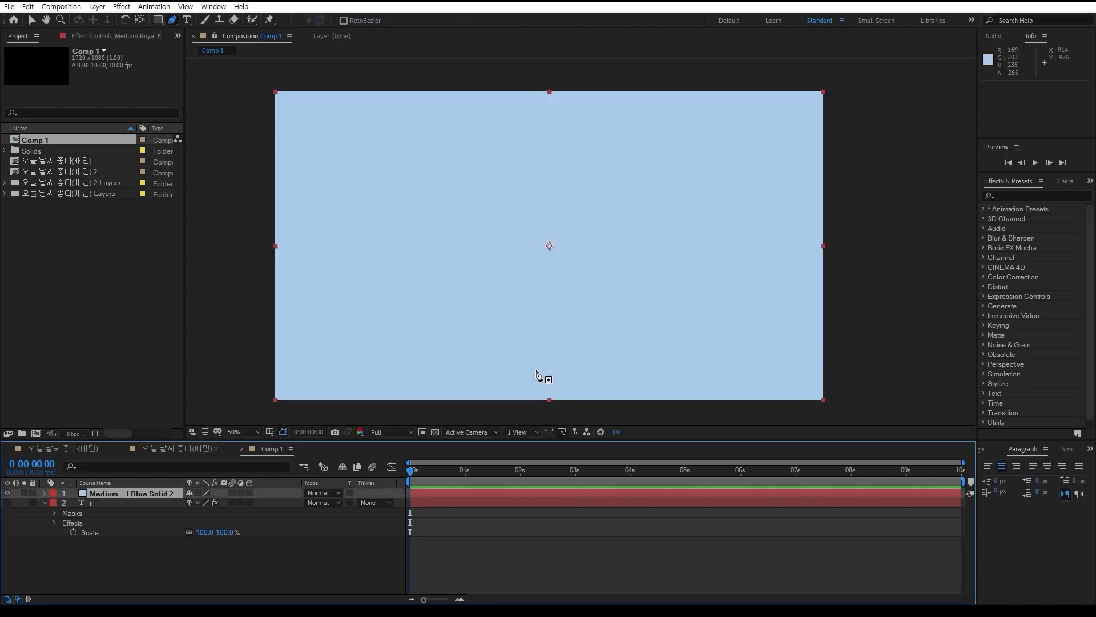
Try drawing a rectangle with no layer selected, and undo the resulting shape layer
click(159, 20)
drag(479, 150, 601, 303)
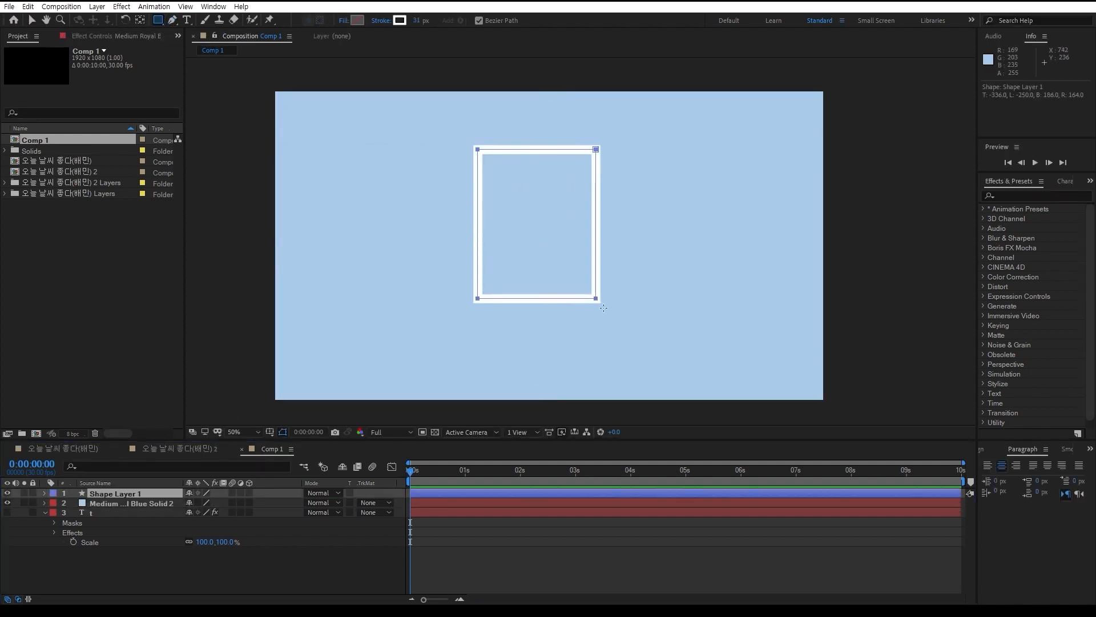
key(ctrl+z)
Try drawing a rectangular mask on the selected blue solid, and undo it
click(125, 492)
drag(434, 185, 600, 363)
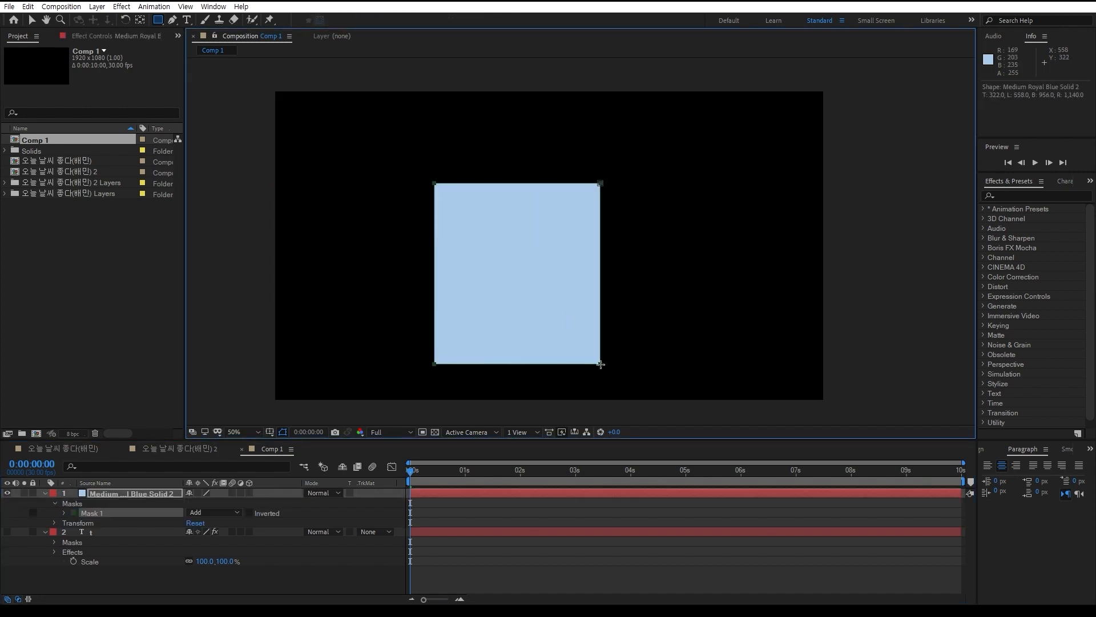
key(ctrl+z)
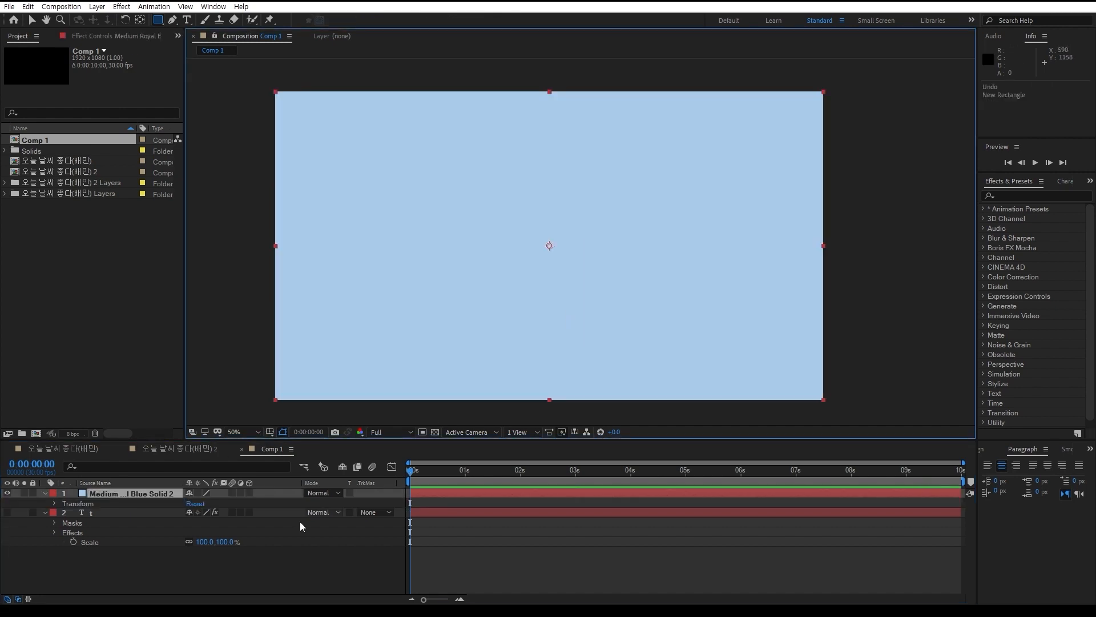
Try starting a Pen path with no layer selected, and undo the new shape layer
click(262, 577)
click(172, 19)
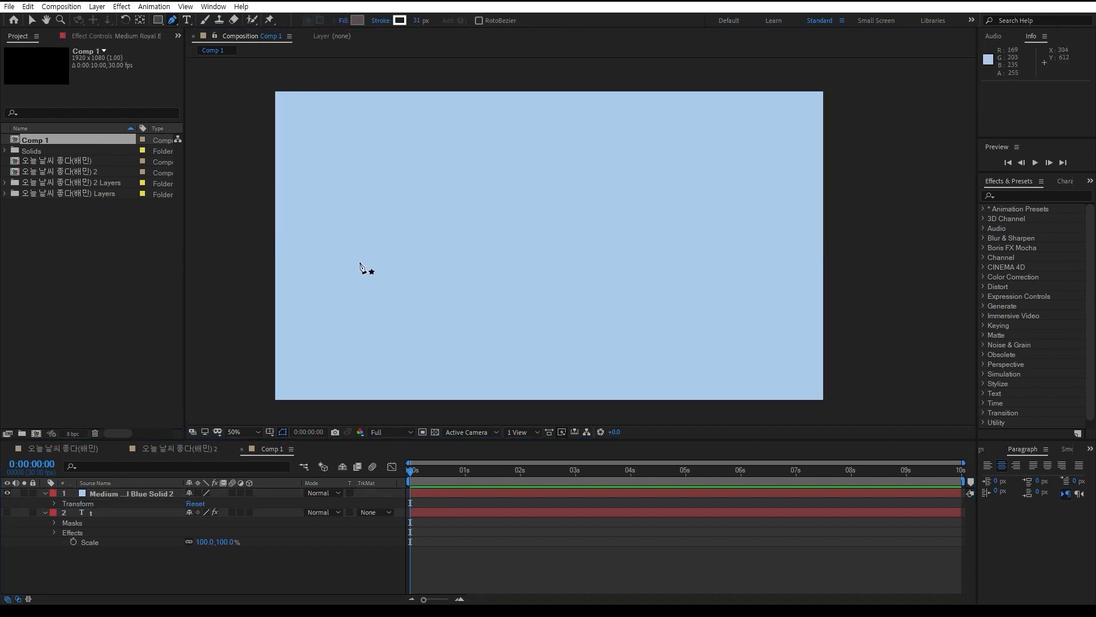
click(356, 255)
key(ctrl+z)
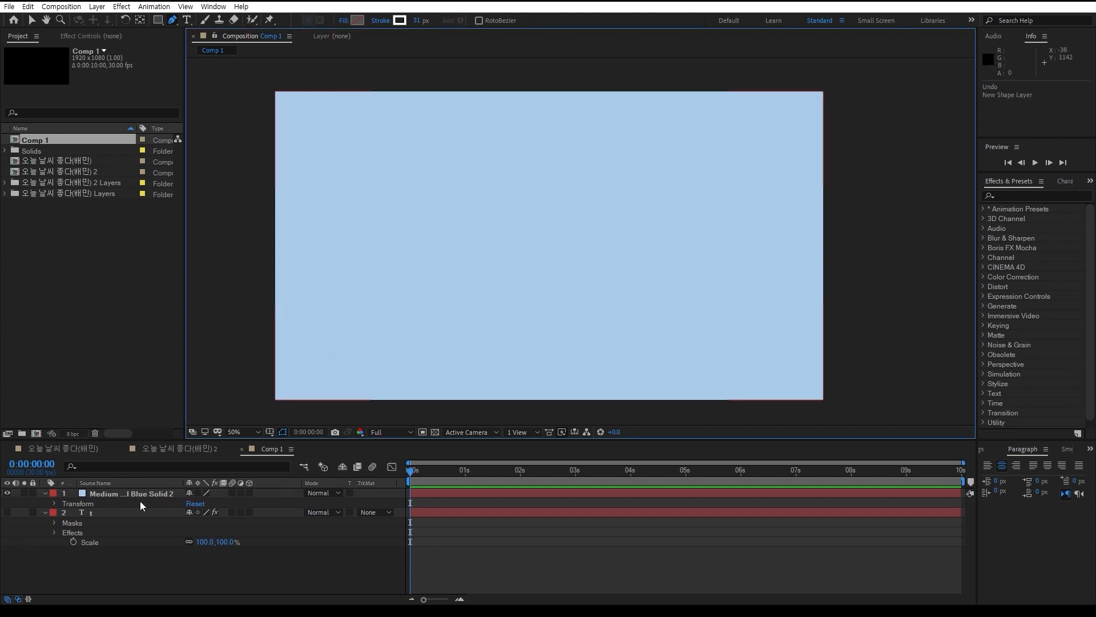
Draw an open, S-curved three-point mask path across the blue solid with the Pen tool
click(139, 501)
click(365, 224)
drag(599, 239, 671, 292)
drag(785, 260, 845, 235)
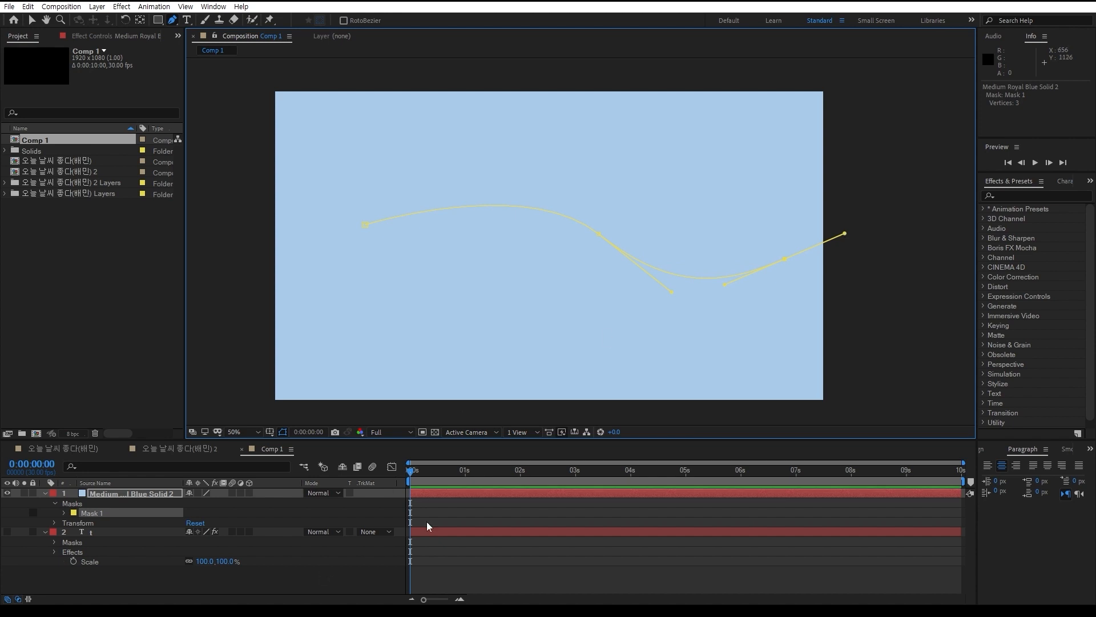
click(283, 582)
Change the outline color of Mask 1 on the blue solid to magenta pink
click(124, 492)
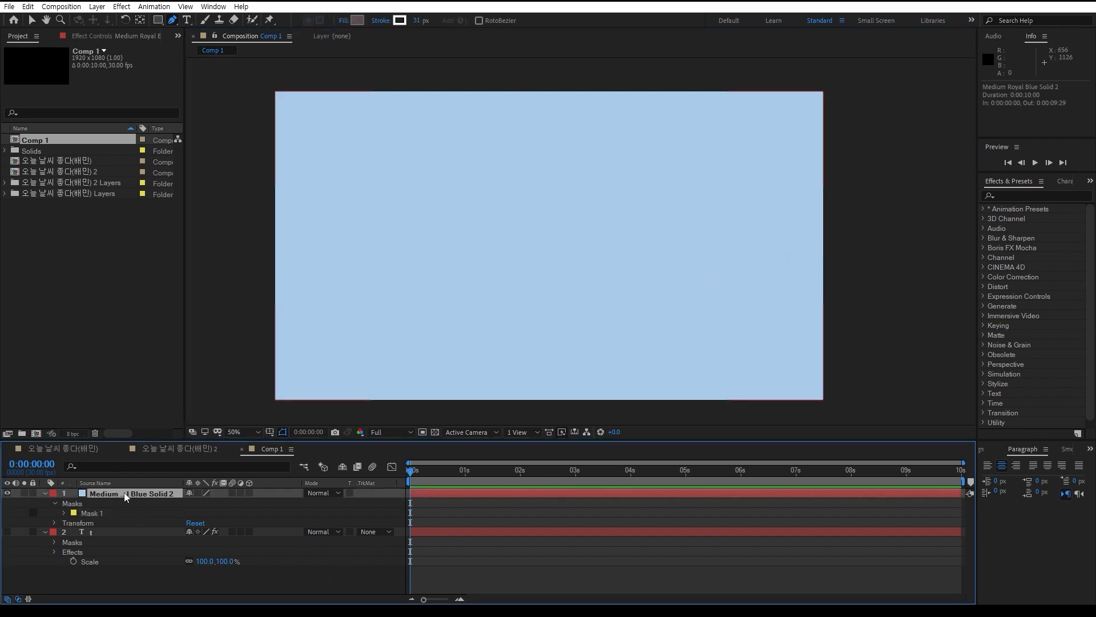
click(74, 513)
drag(252, 330, 245, 290)
click(351, 291)
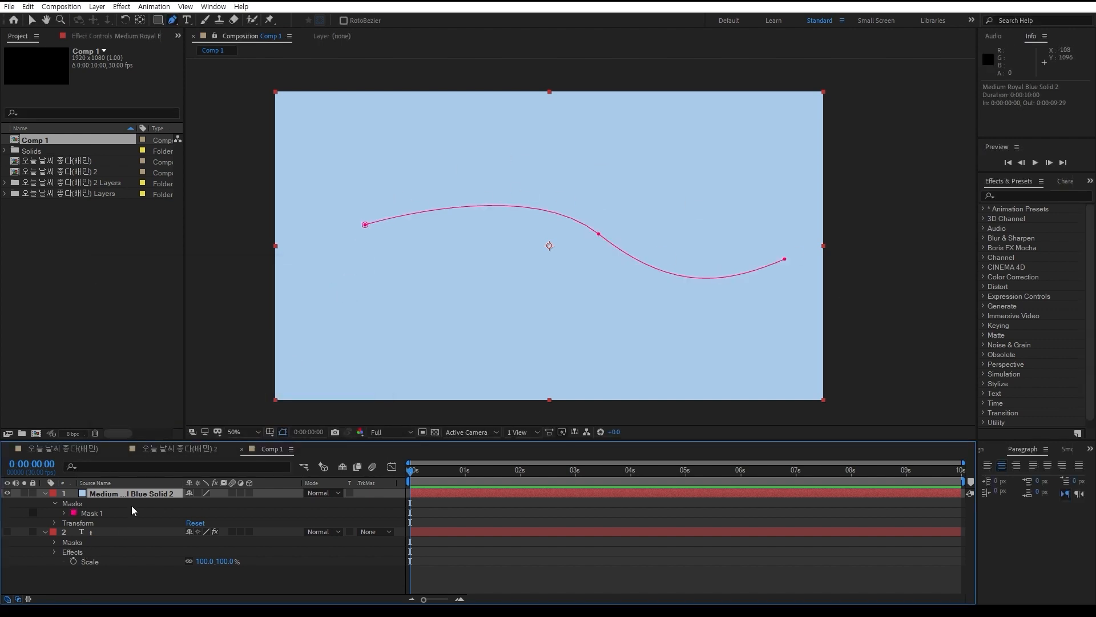
Find the Stroke effect with the search term "stroke" and apply it to the masked blue solid
click(1033, 196)
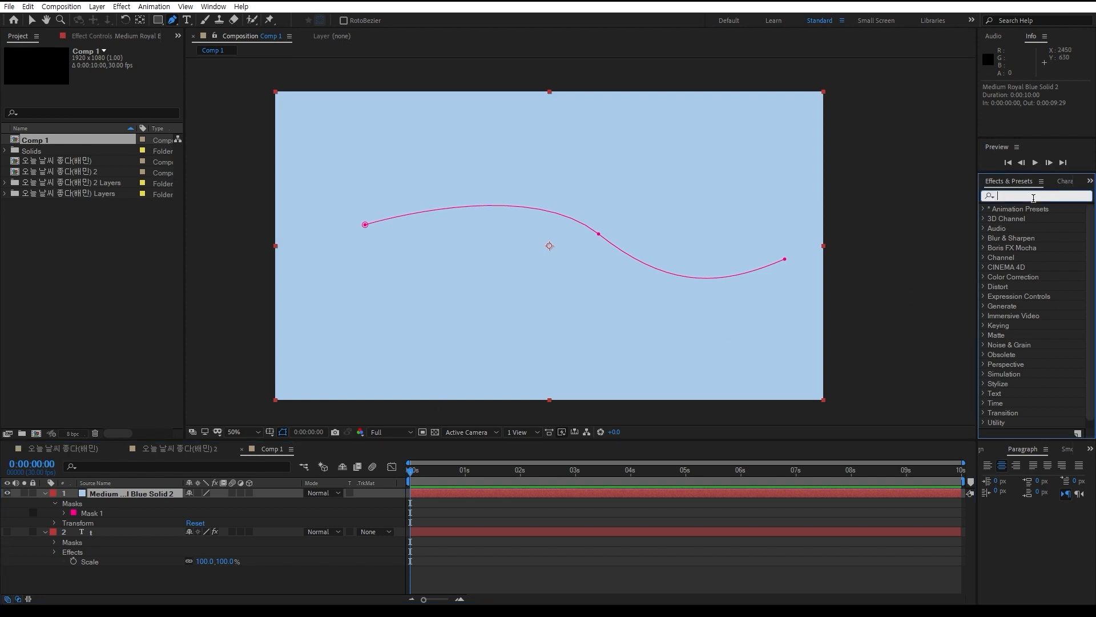
text(stroke)
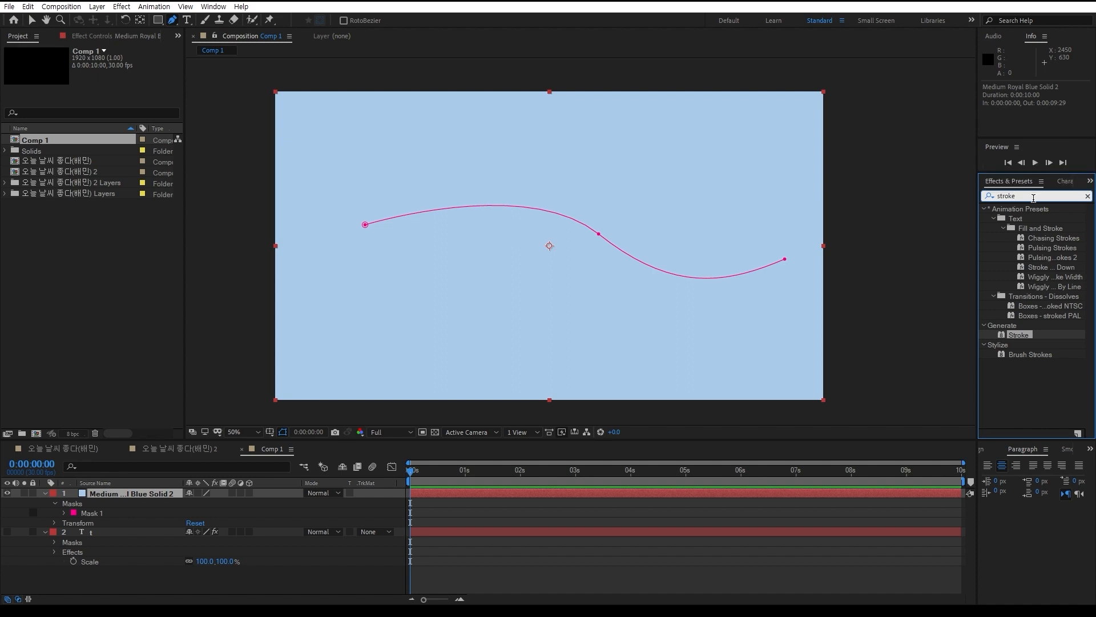
double_click(1023, 337)
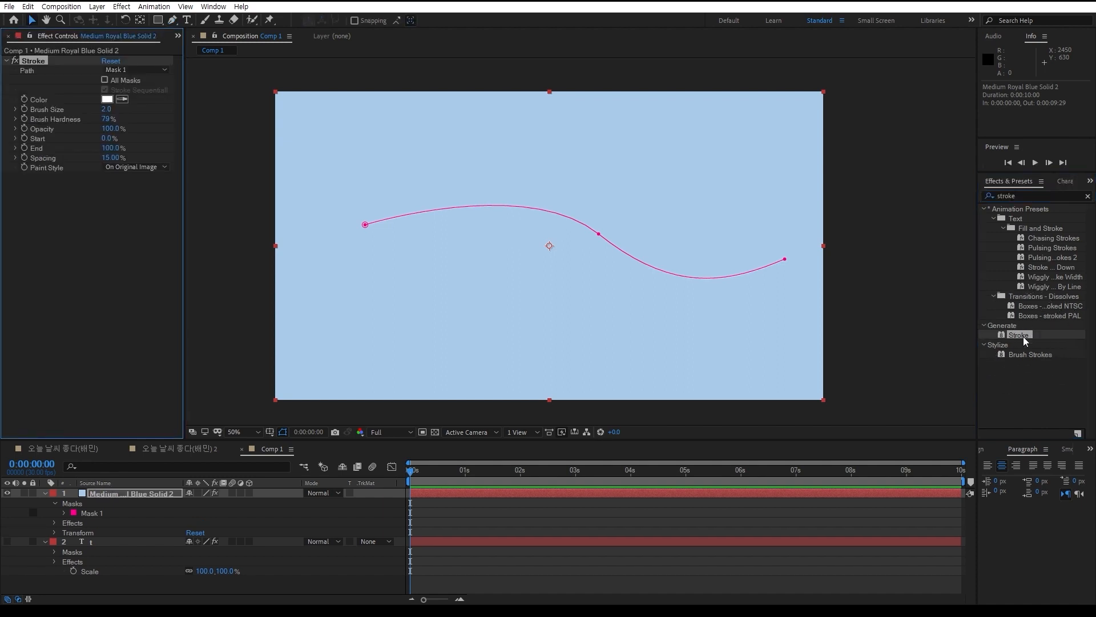
click(363, 587)
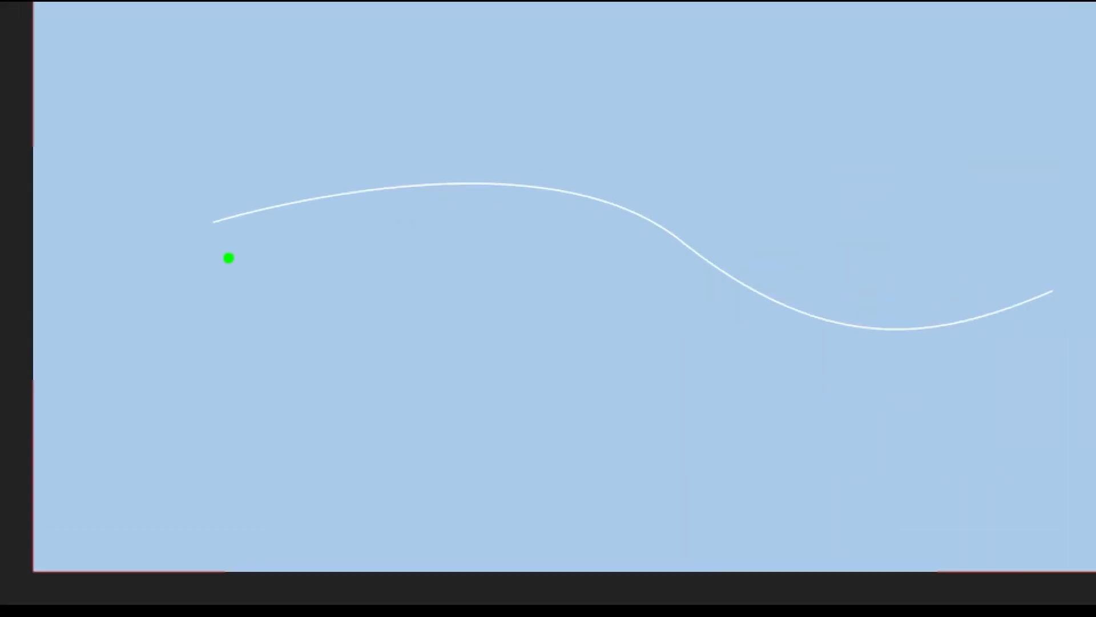
mouse_move(341, 241)
mouse_down()
mouse_move(381, 214)
mouse_move(700, 276)
mouse_up()
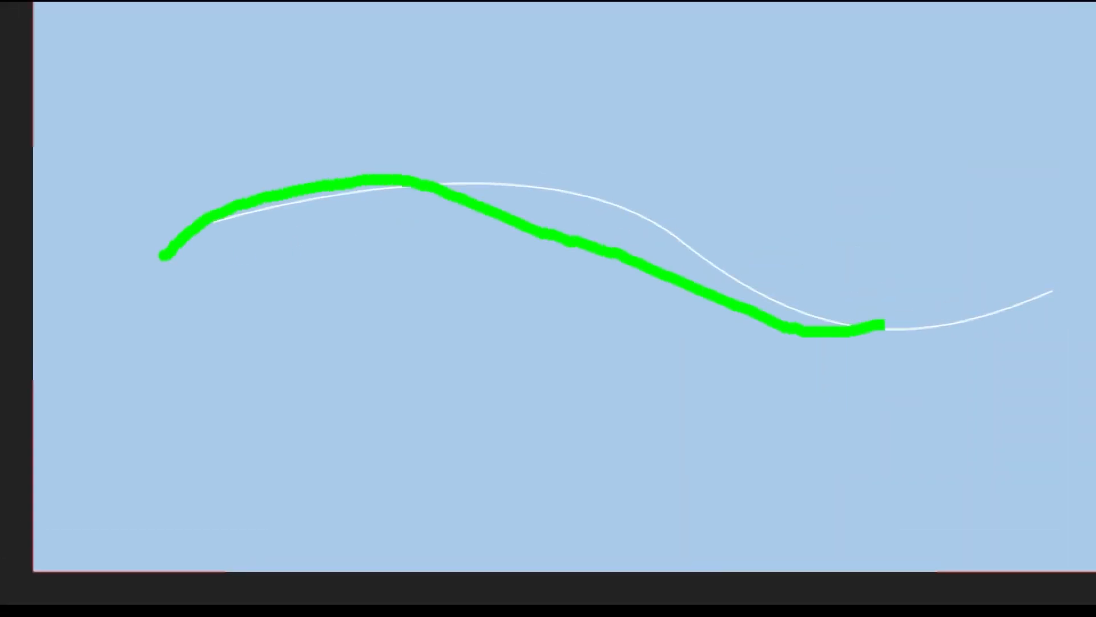
drag(884, 326, 996, 274)
key(Escape)
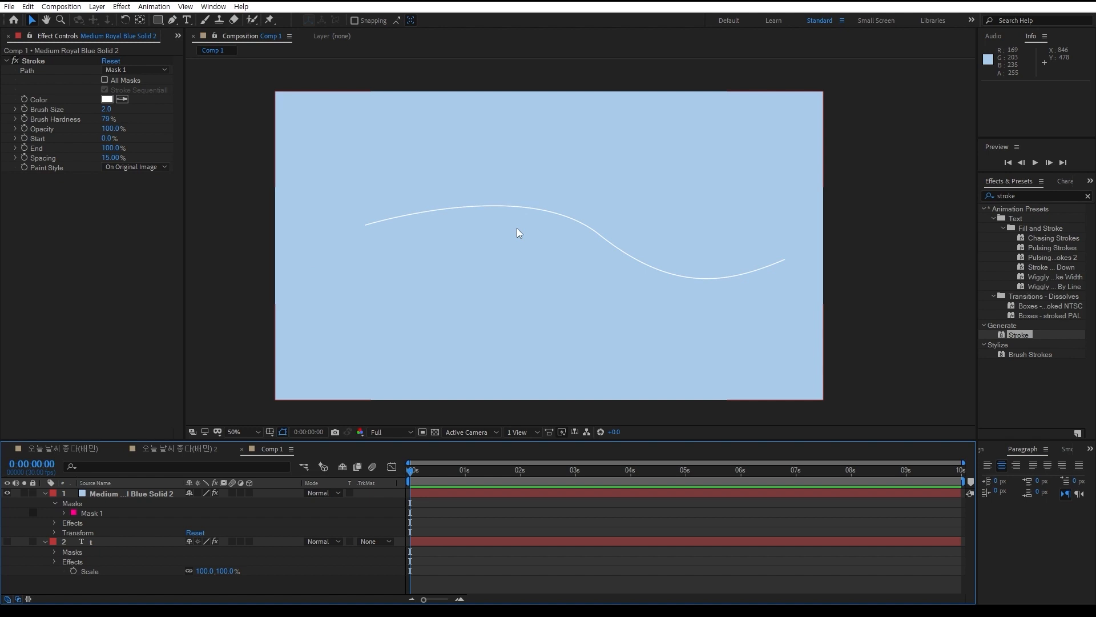
click(162, 572)
click(159, 20)
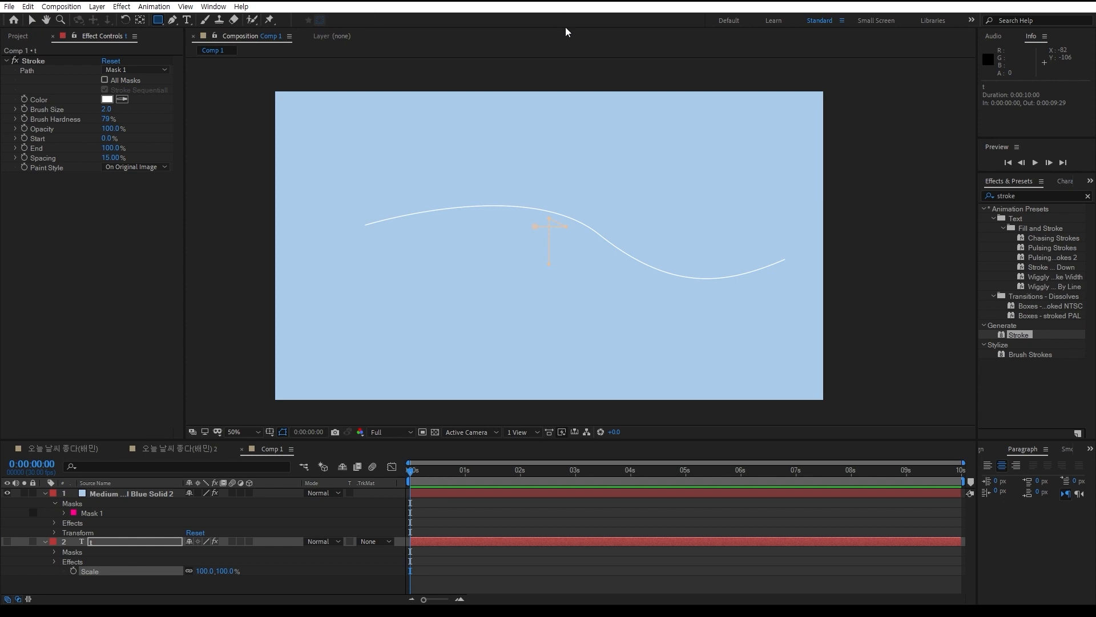
click(307, 587)
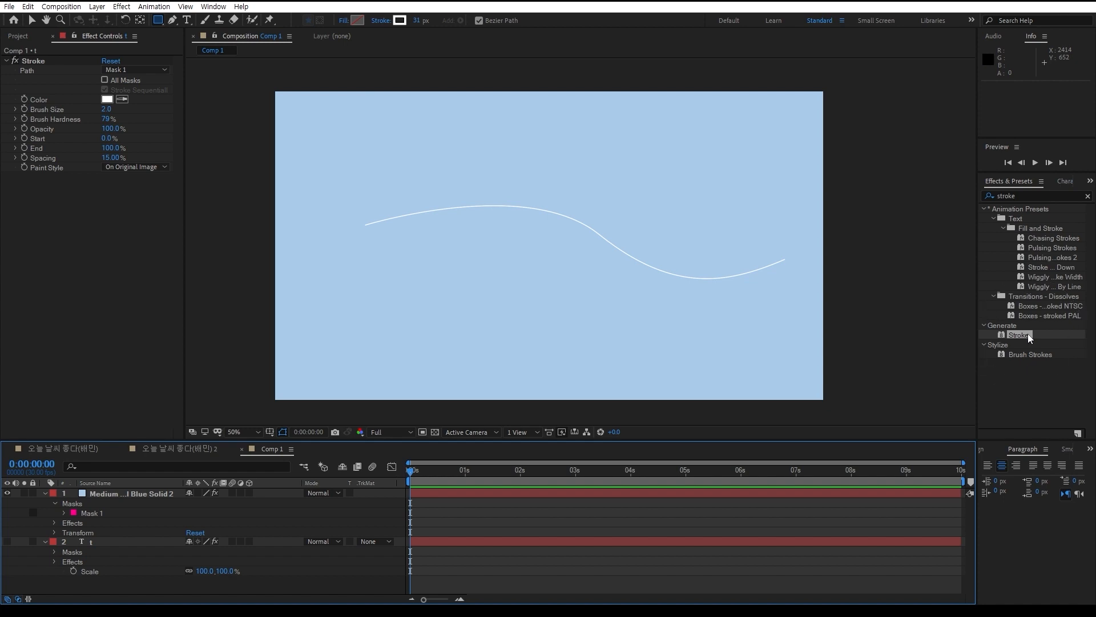
Collapse the expanded properties of the text layer and the blue solid in the timeline
mouse_move(1028, 334)
mouse_down()
mouse_move(910, 347)
mouse_move(263, 579)
mouse_move(43, 536)
mouse_up()
click(45, 541)
click(45, 492)
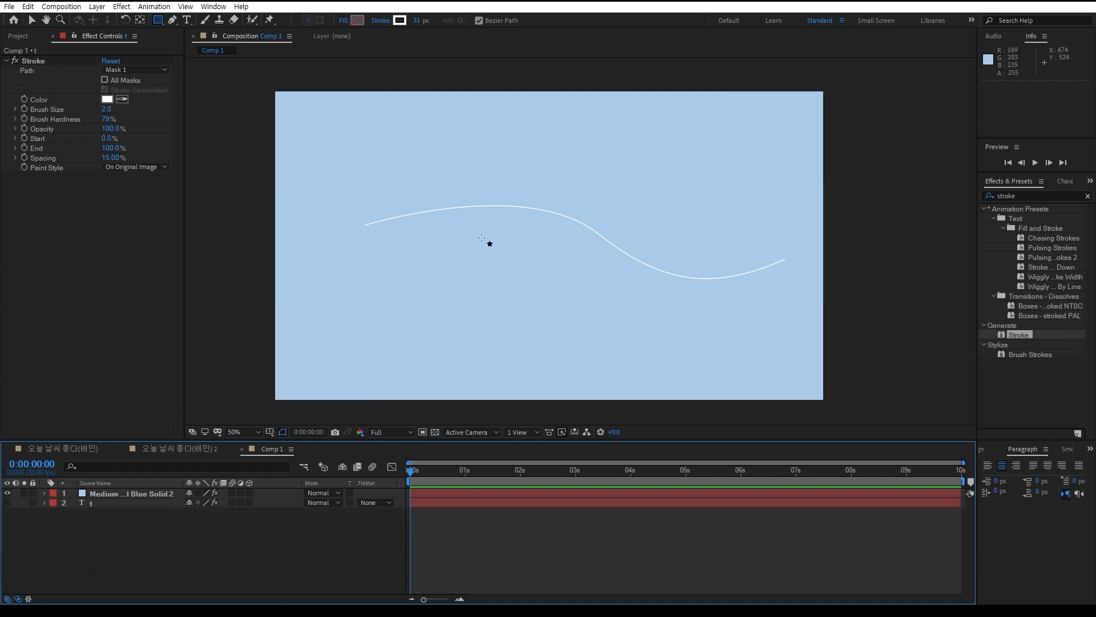
Set the color of the text layer's Stroke effect to red
click(112, 101)
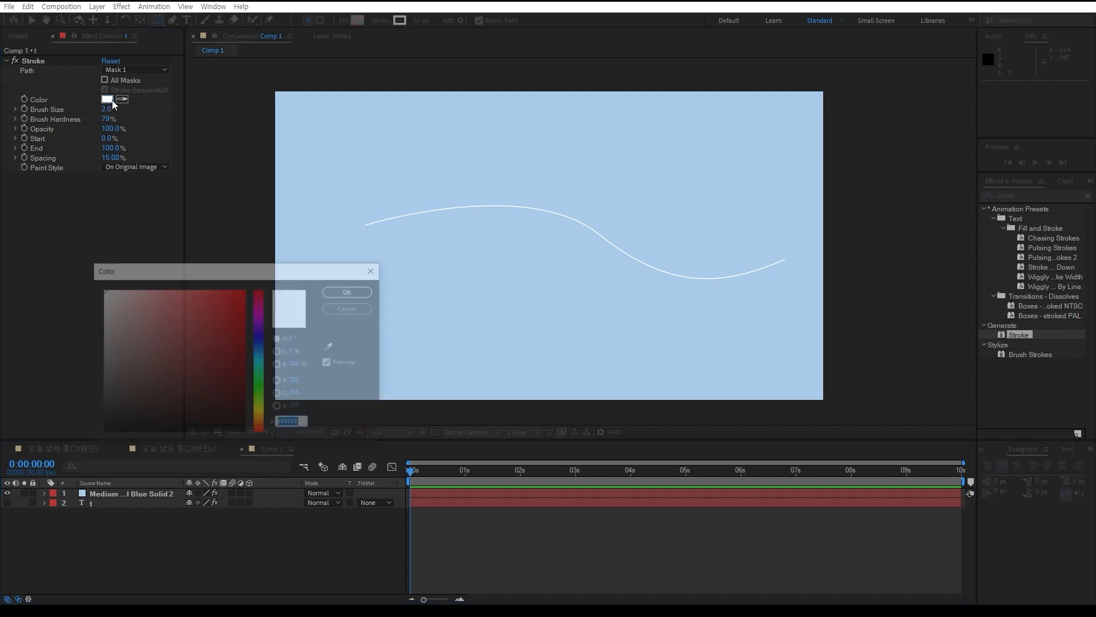
click(231, 303)
click(349, 293)
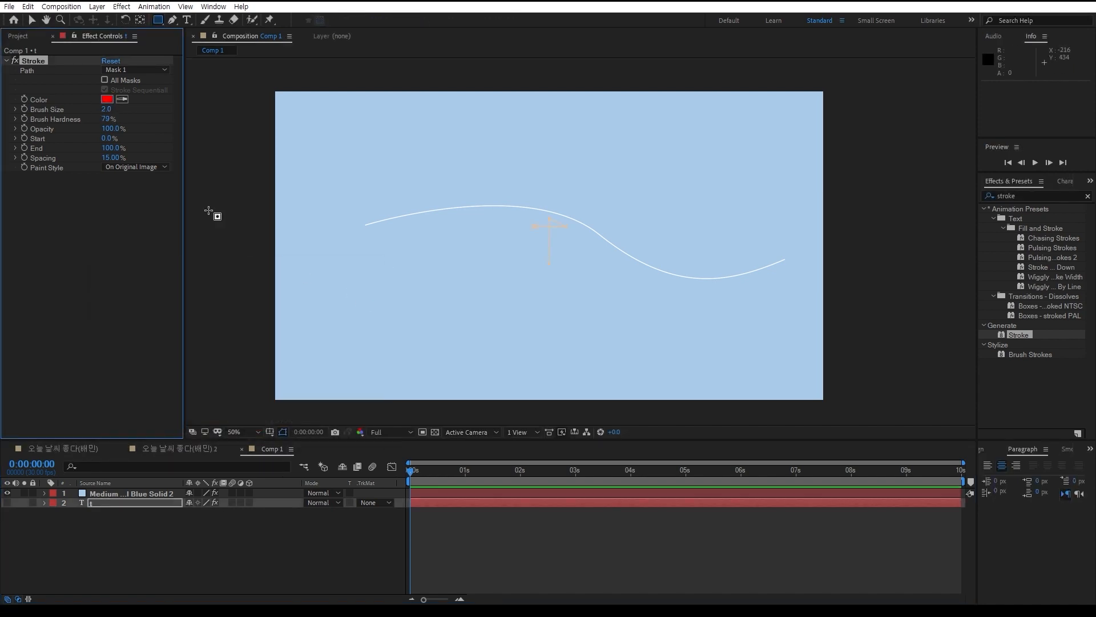
Set the blue solid's Stroke effect color to red and its Brush Size to 17.4
click(120, 492)
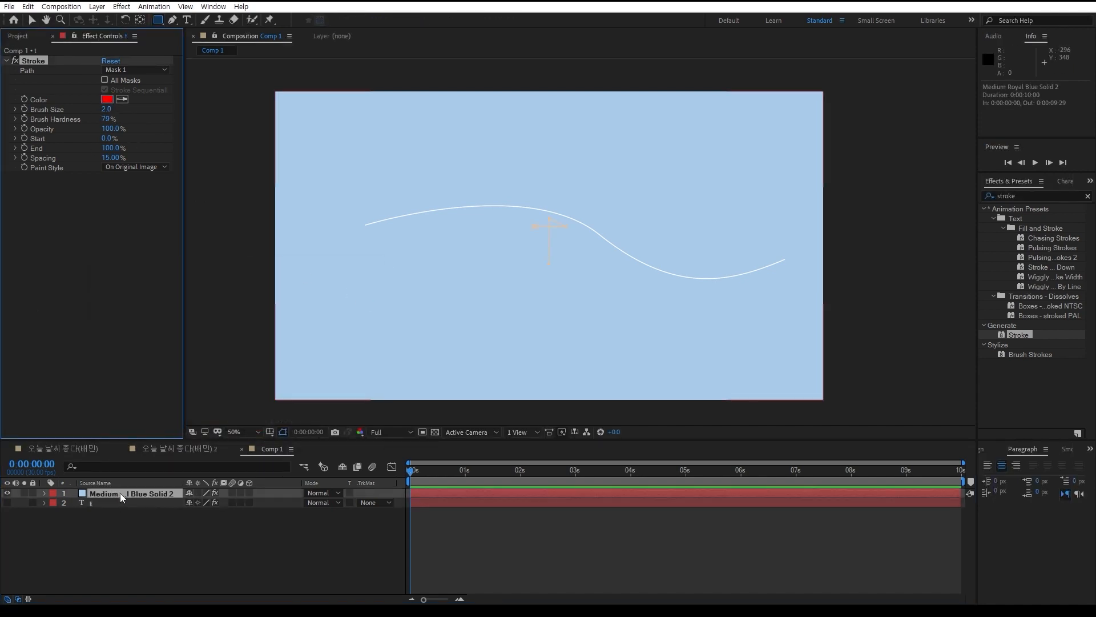
click(108, 100)
click(342, 296)
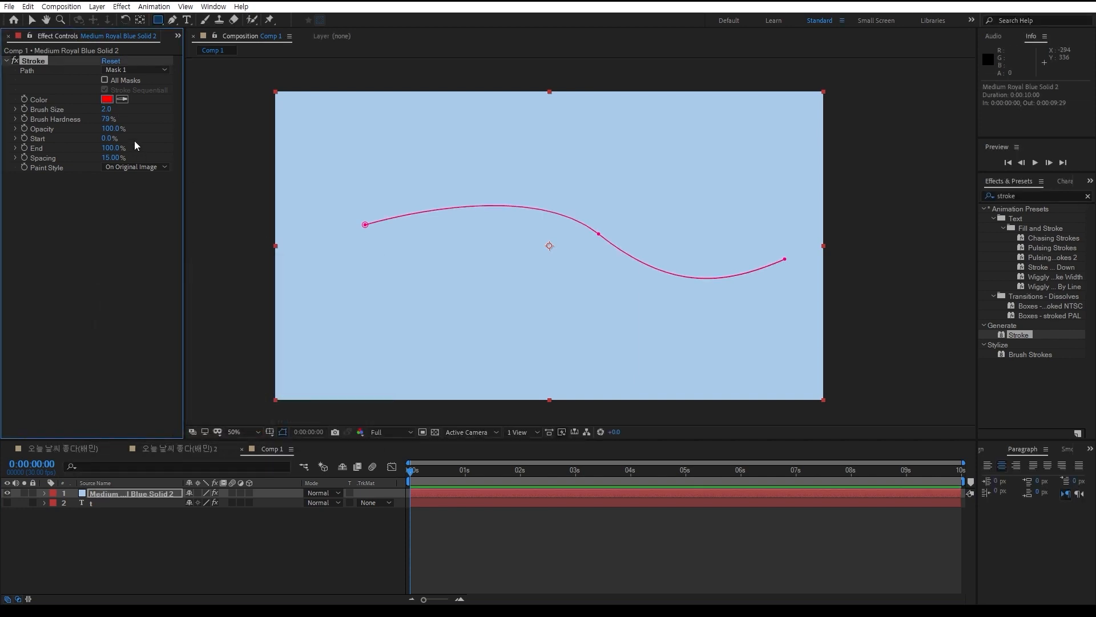
drag(107, 109, 198, 114)
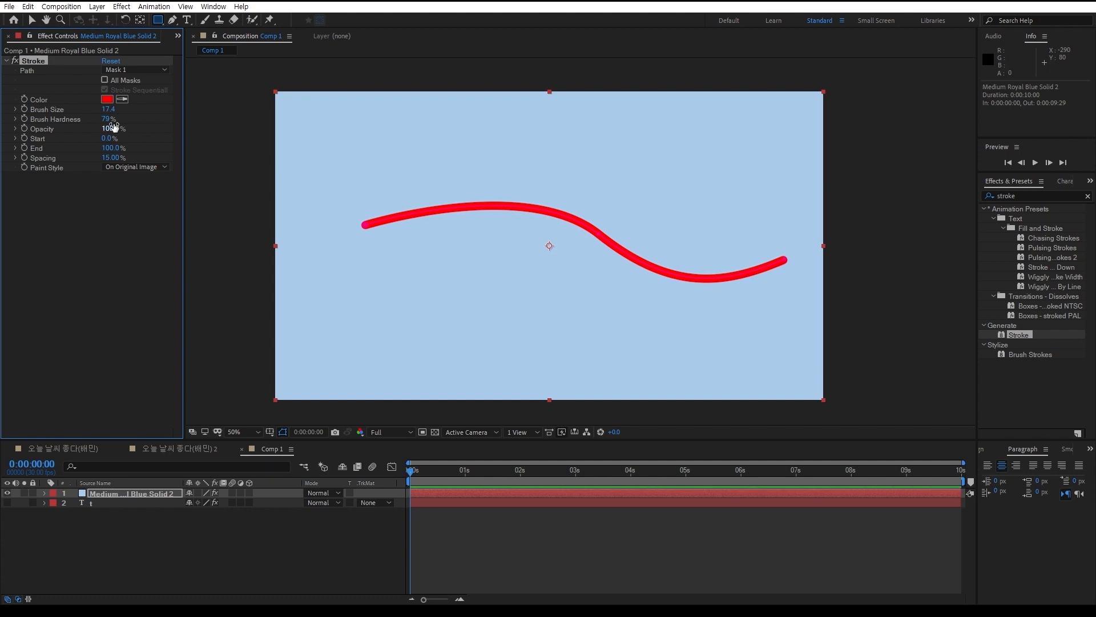
Try lowering the Brush Hardness of the solid's Stroke effect while viewing the line up close, and undo the change
key(period)
key(period)
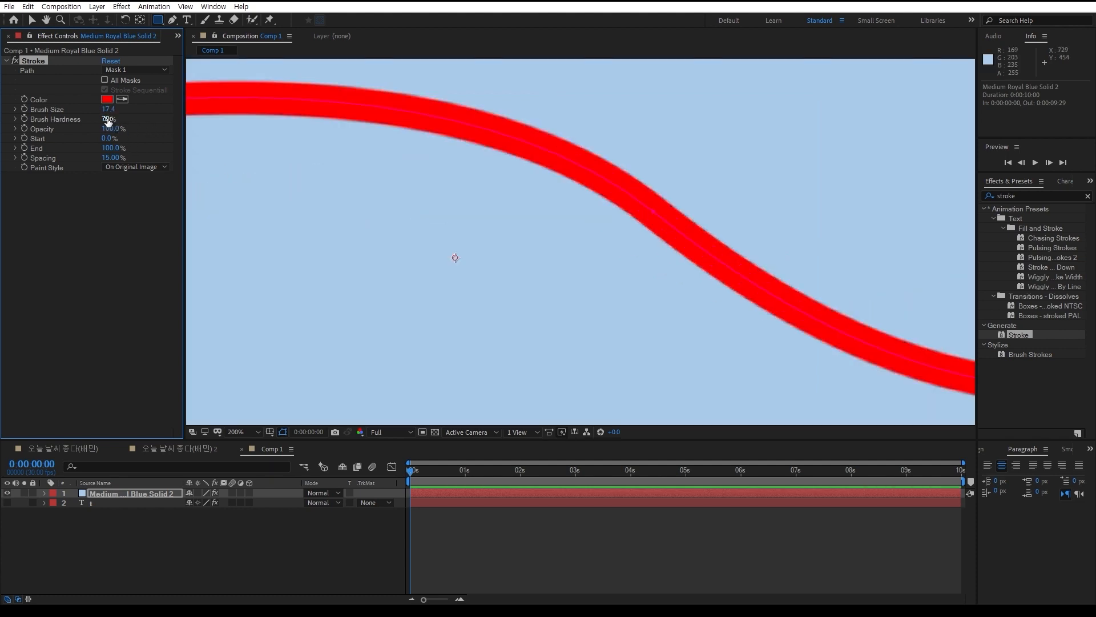
mouse_move(108, 122)
mouse_down()
mouse_move(594, 122)
mouse_move(3, 130)
mouse_up()
key(ctrl+z)
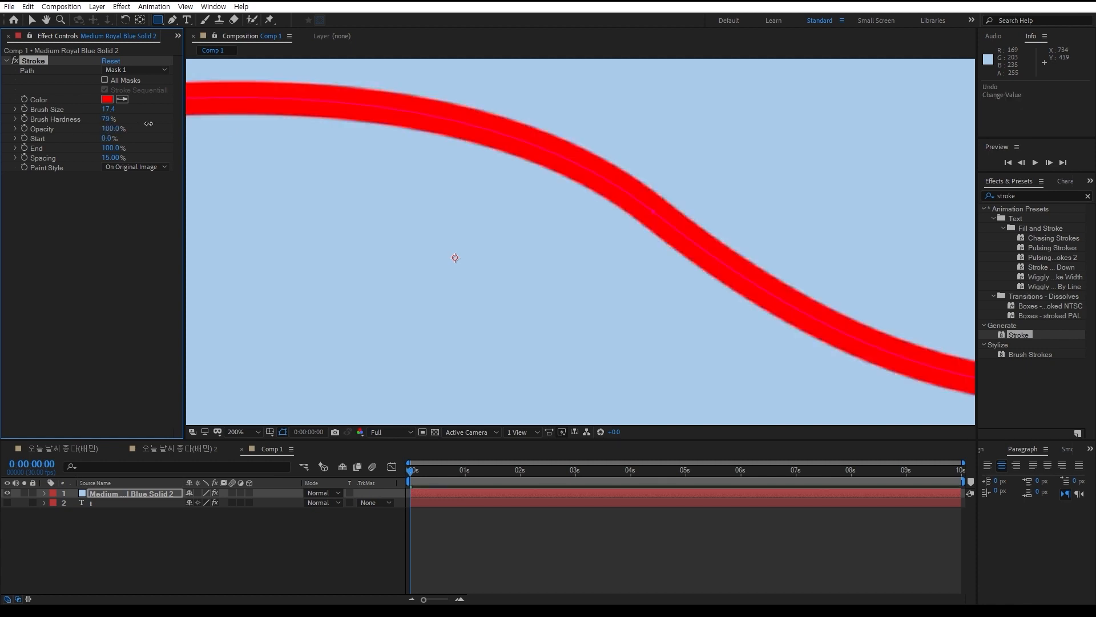
scroll(497, 224, down, 6)
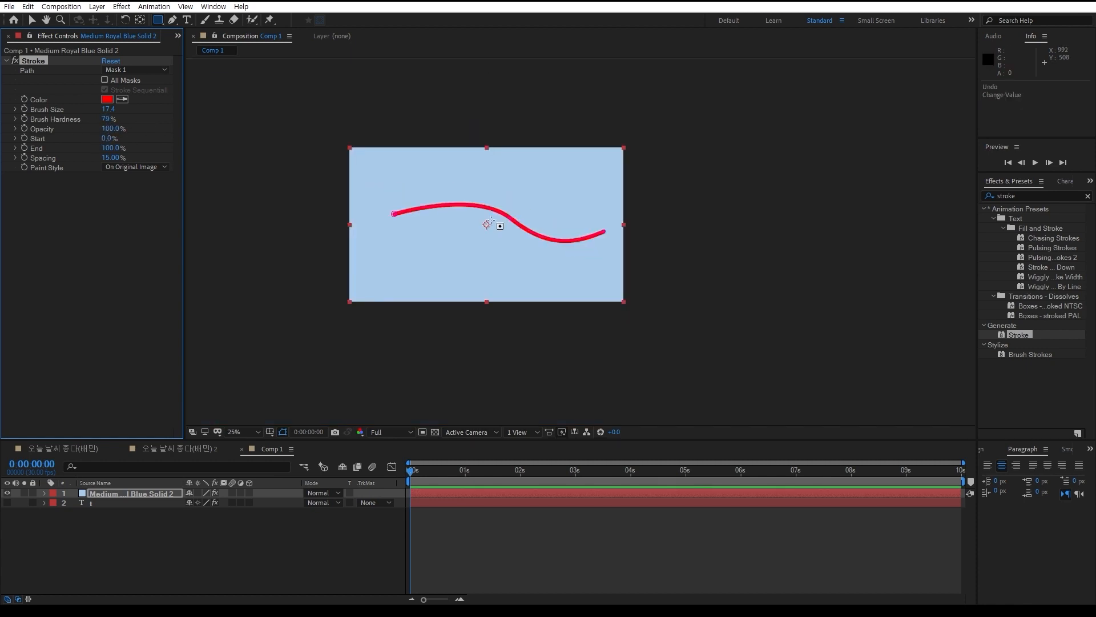
scroll(460, 229, up, 2)
click(256, 574)
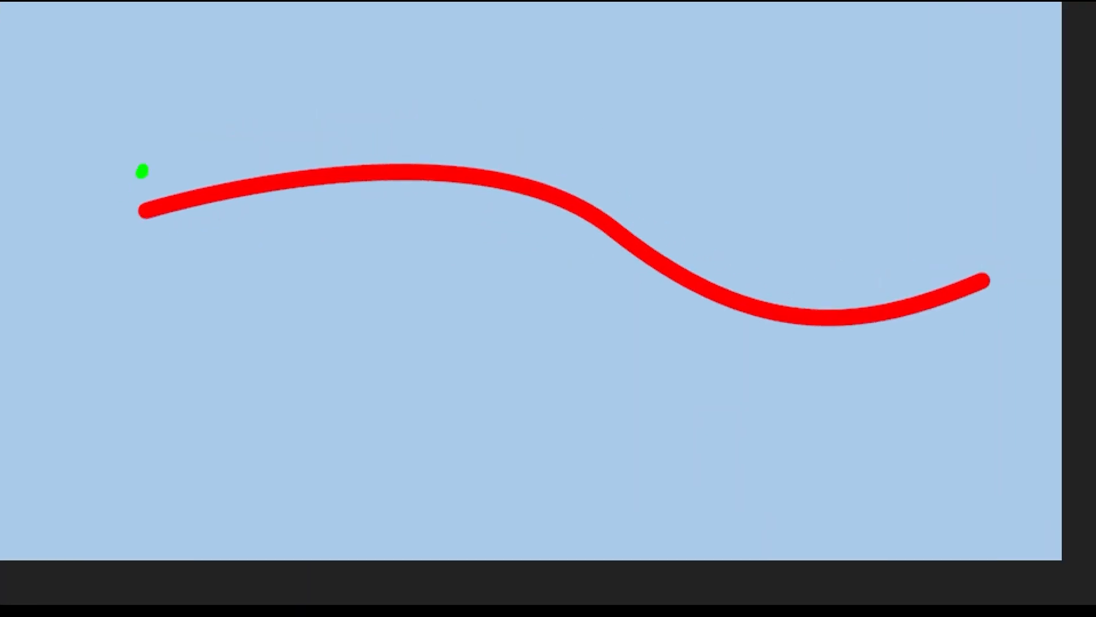
mouse_move(142, 171)
mouse_down()
mouse_move(101, 110)
mouse_move(153, 124)
mouse_move(133, 157)
mouse_up()
drag(859, 146, 849, 200)
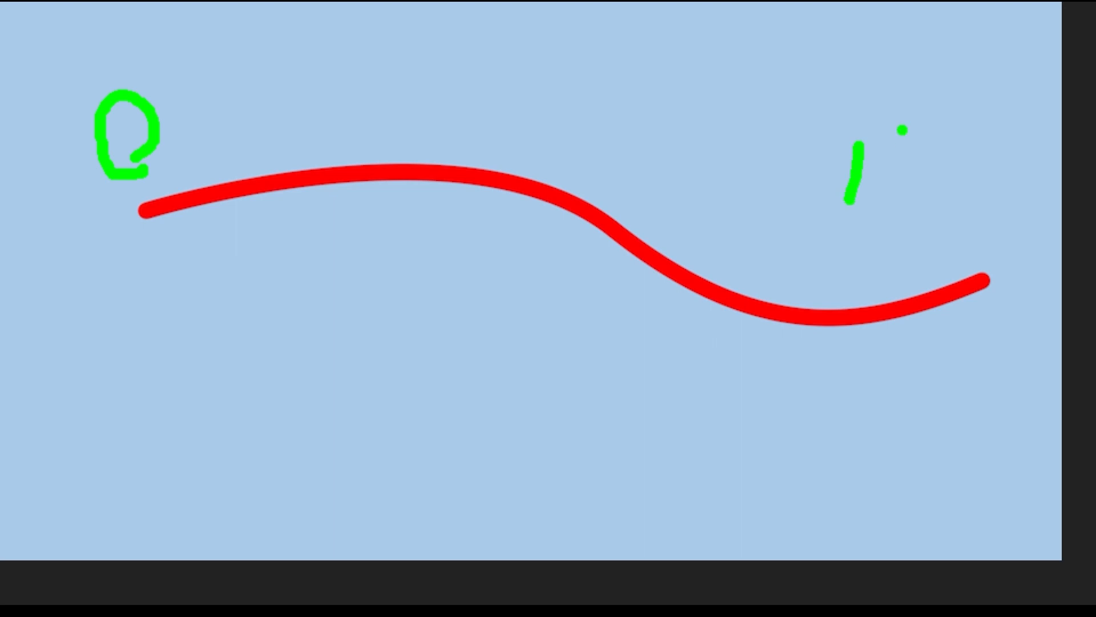
mouse_move(902, 130)
mouse_down()
mouse_move(930, 119)
mouse_move(996, 230)
mouse_move(979, 113)
mouse_up()
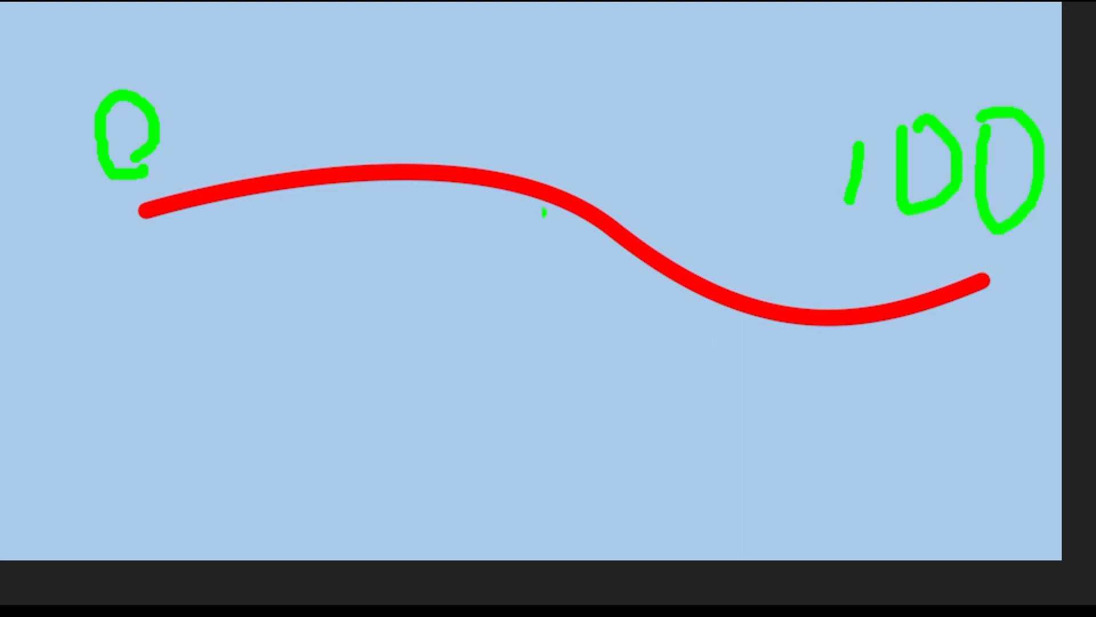
mouse_move(224, 130)
mouse_down()
mouse_move(448, 53)
mouse_move(813, 210)
mouse_up()
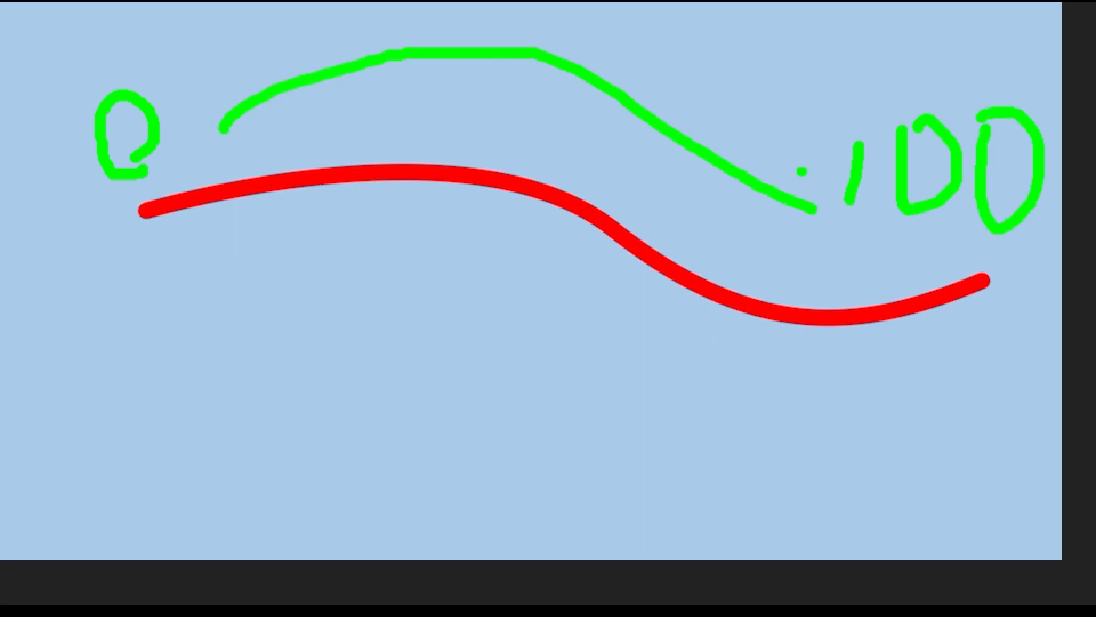
drag(795, 146, 758, 230)
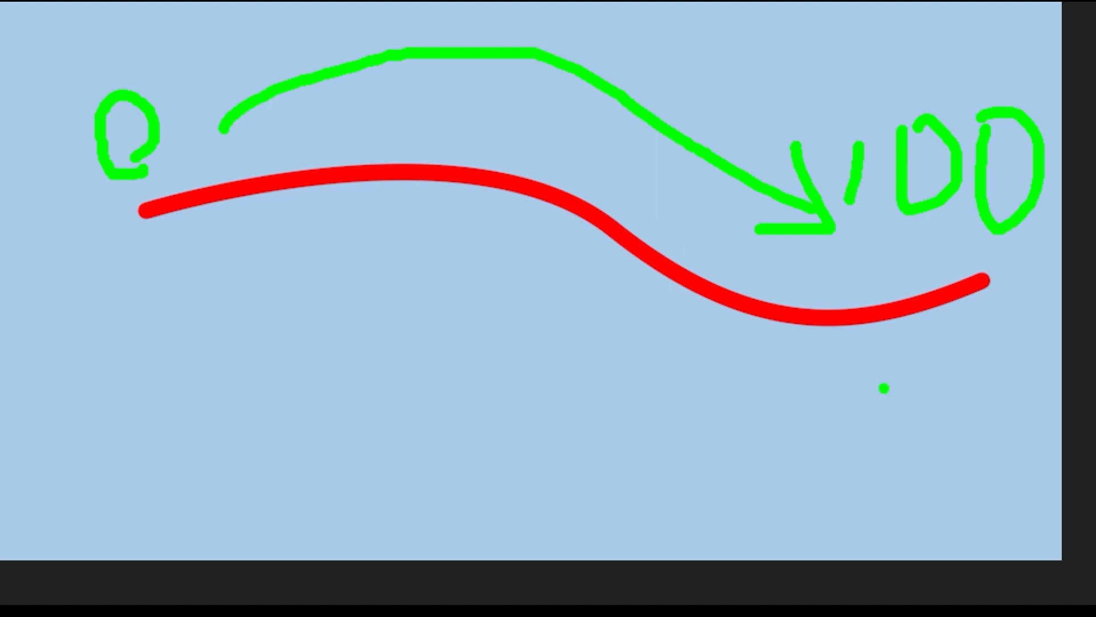
mouse_move(916, 407)
mouse_down()
mouse_move(887, 434)
mouse_move(204, 240)
mouse_up()
drag(185, 283, 286, 323)
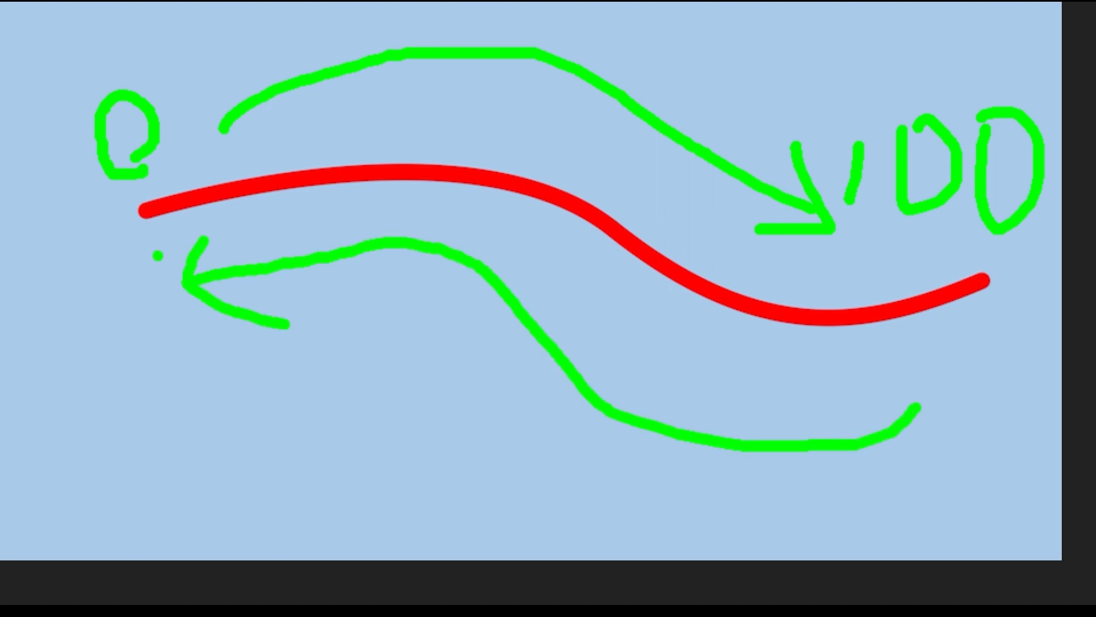
mouse_move(152, 266)
mouse_down()
mouse_move(76, 125)
mouse_move(136, 230)
mouse_up()
key(Escape)
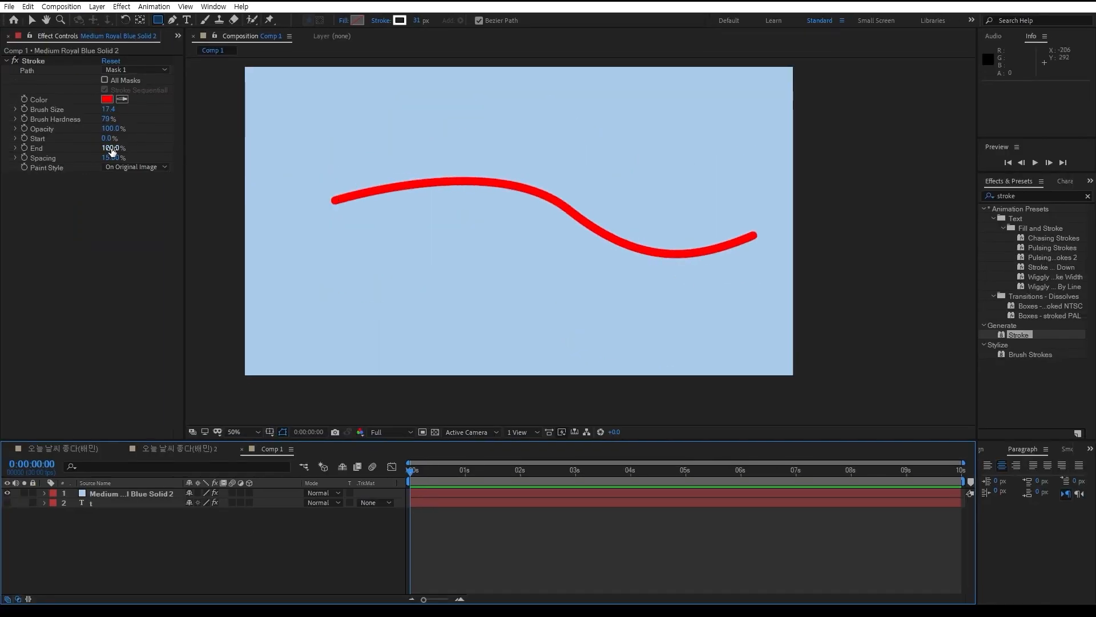
Keyframe the End value of the blue solid's Stroke effect from 0% at the start to 100% at 0:00:00:16
mouse_move(106, 138)
mouse_down()
mouse_move(170, 135)
mouse_move(37, 149)
mouse_up()
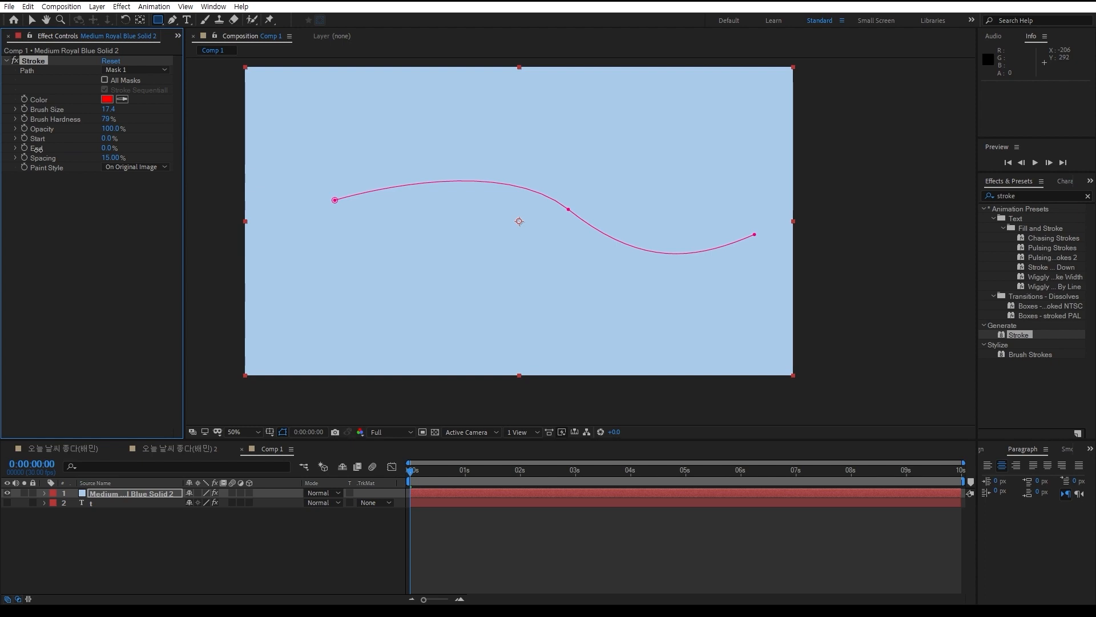
drag(36, 148, 147, 147)
drag(149, 145, 37, 149)
click(25, 150)
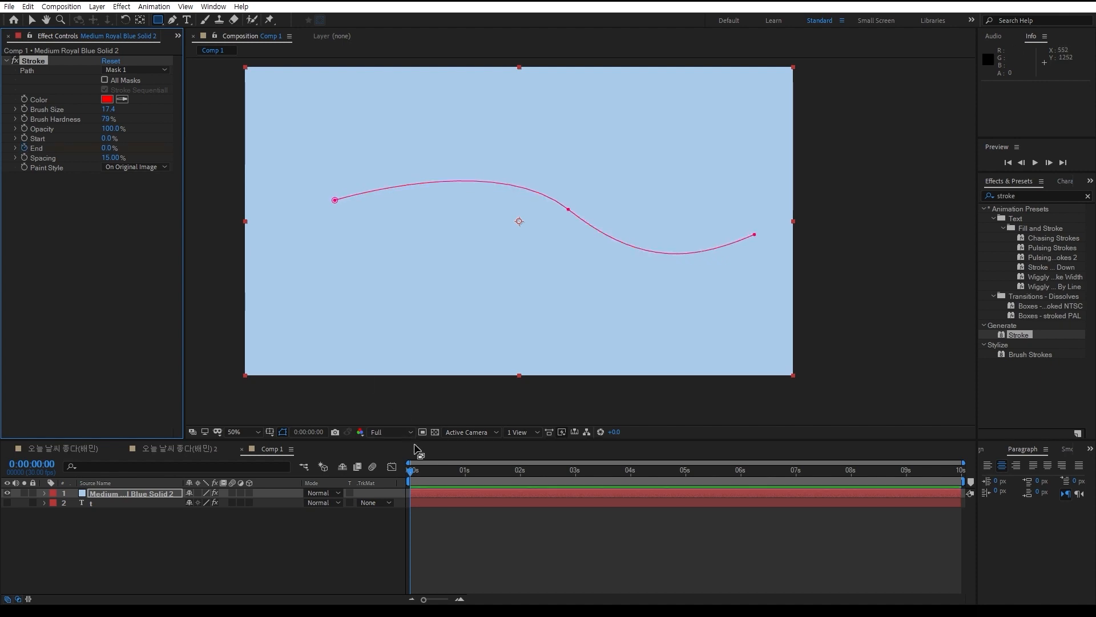
drag(410, 470, 440, 469)
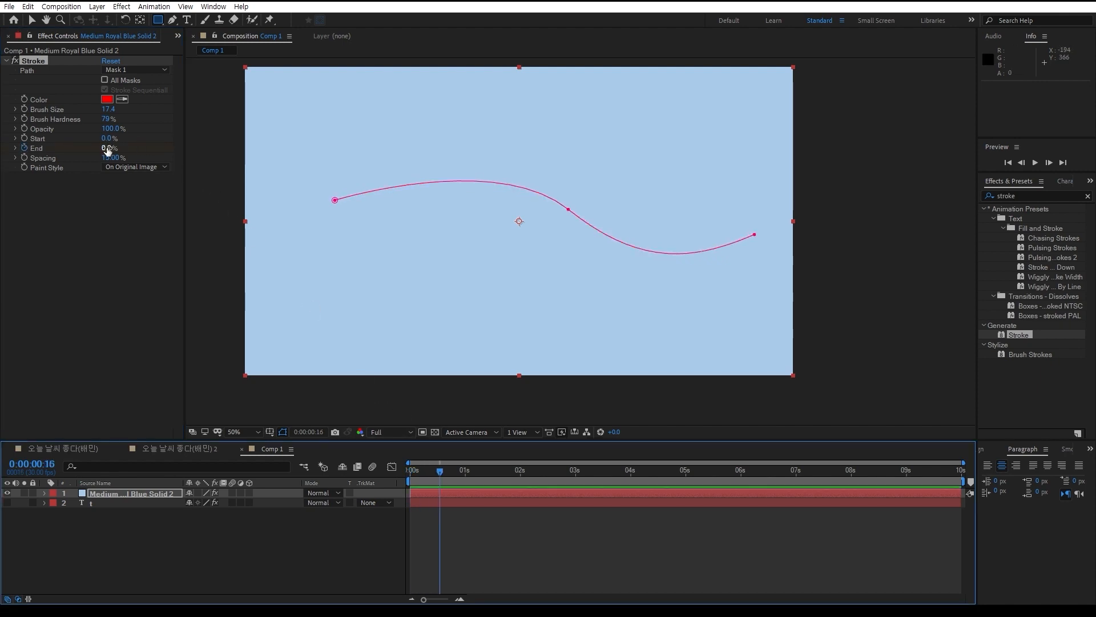
drag(108, 148, 207, 151)
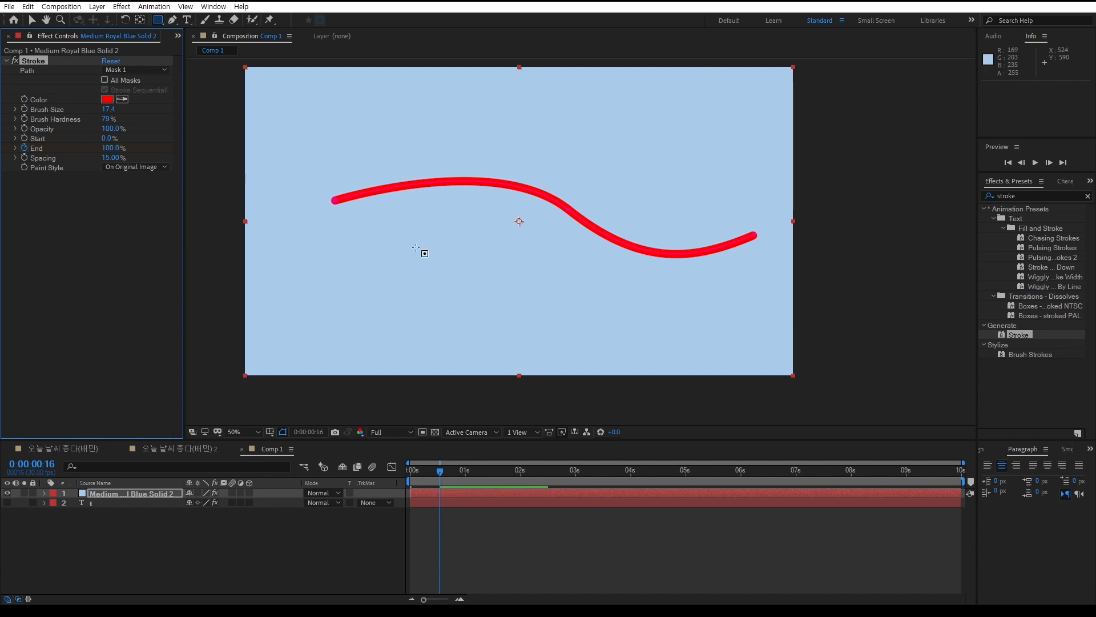
Keyframe the Start value of the solid's Stroke effect from 0% at 0:00:00:07 to 100% at 0:00:00:21
mouse_move(445, 472)
mouse_down()
mouse_move(409, 471)
mouse_move(423, 474)
mouse_up()
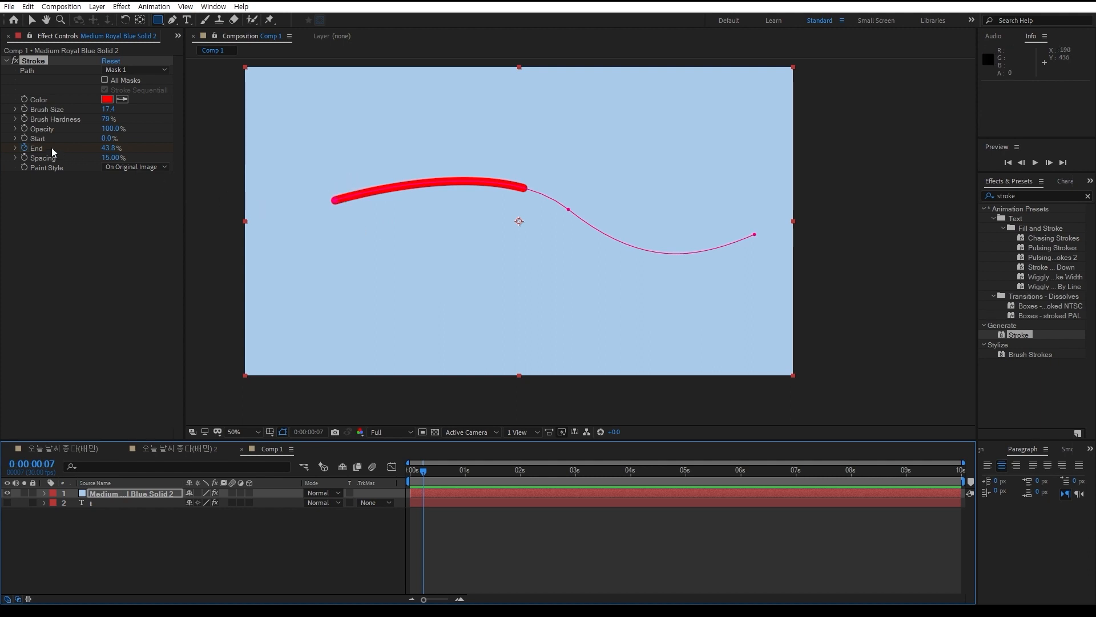
click(24, 137)
drag(423, 472, 450, 476)
drag(109, 138, 180, 144)
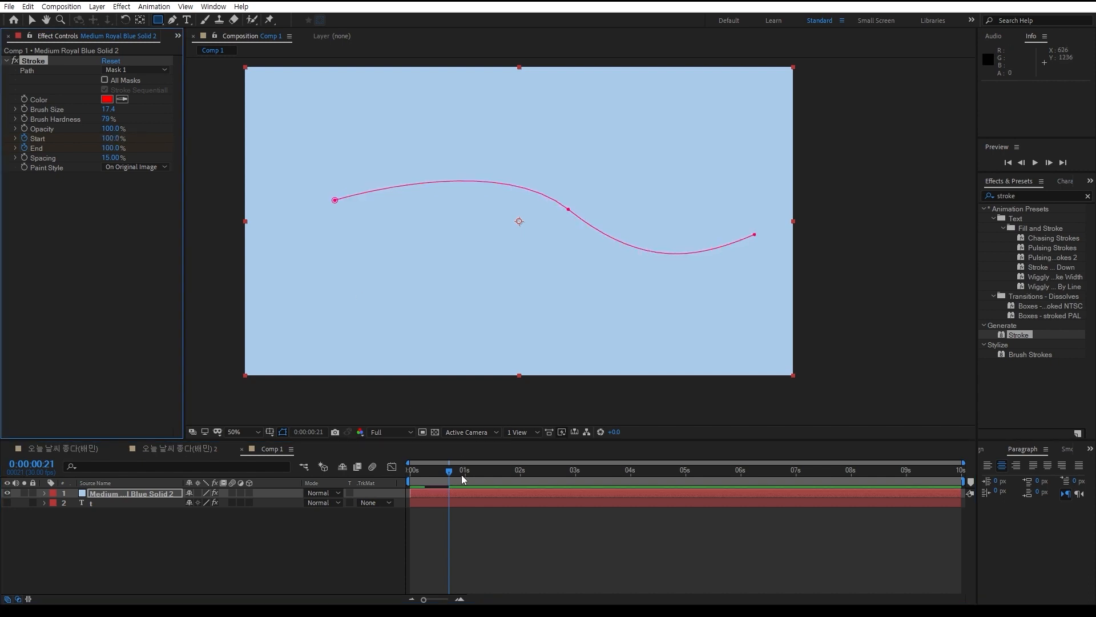
Show the solid's Start and End keyframes in the timeline, play the animation from the beginning, and inspect the line at 0:00:00:12
key(u)
drag(449, 471, 392, 476)
key(space)
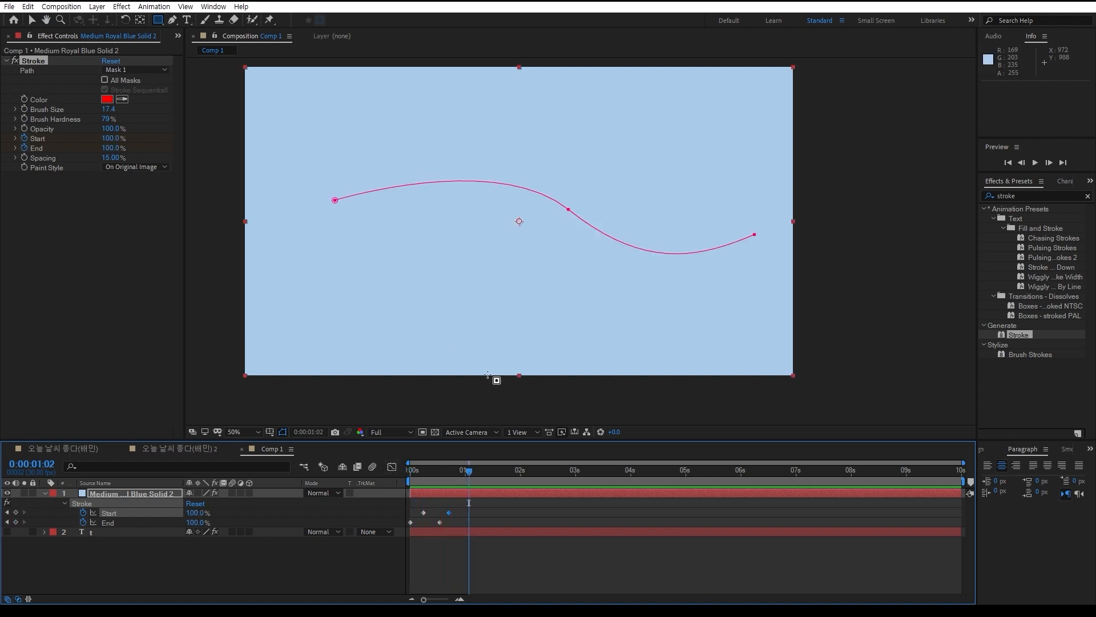
click(228, 567)
click(150, 494)
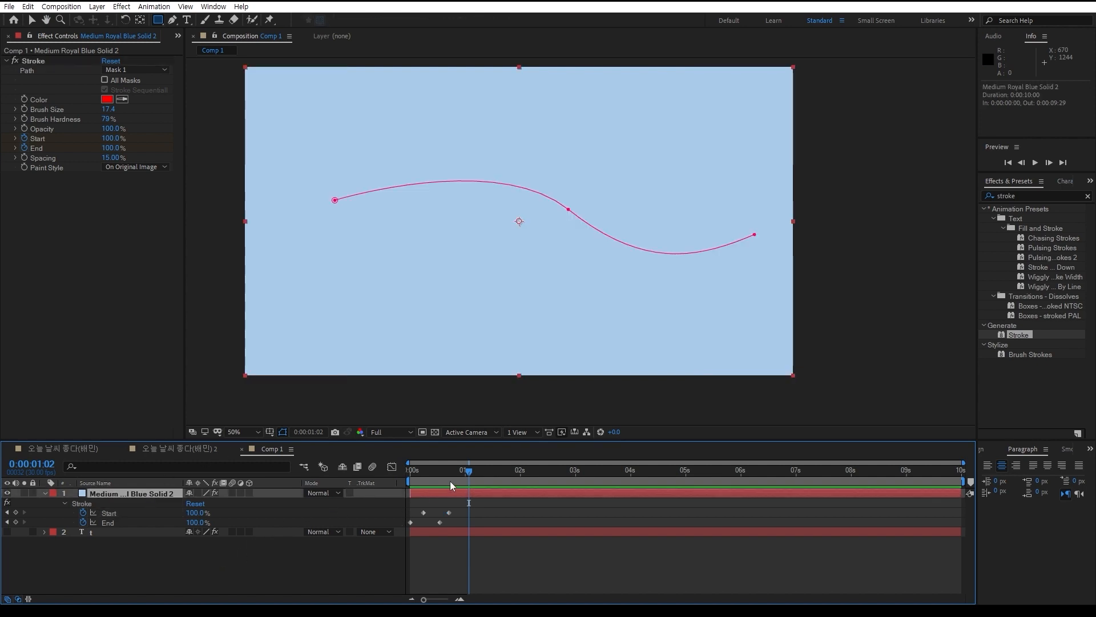
drag(450, 480, 432, 481)
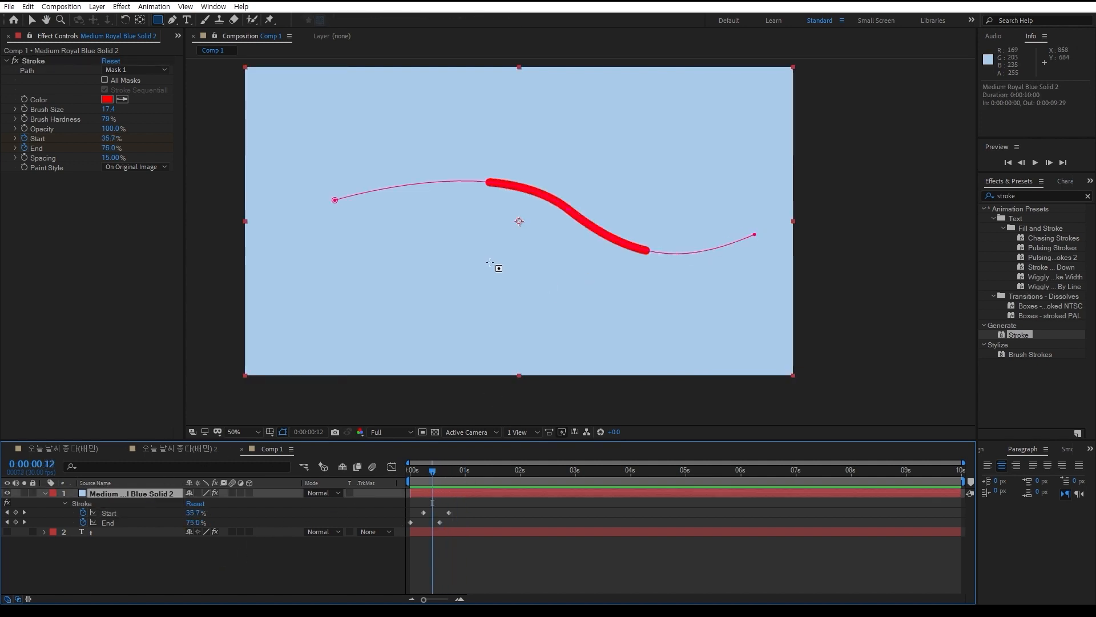
key(ctrl)
key(ctrl)
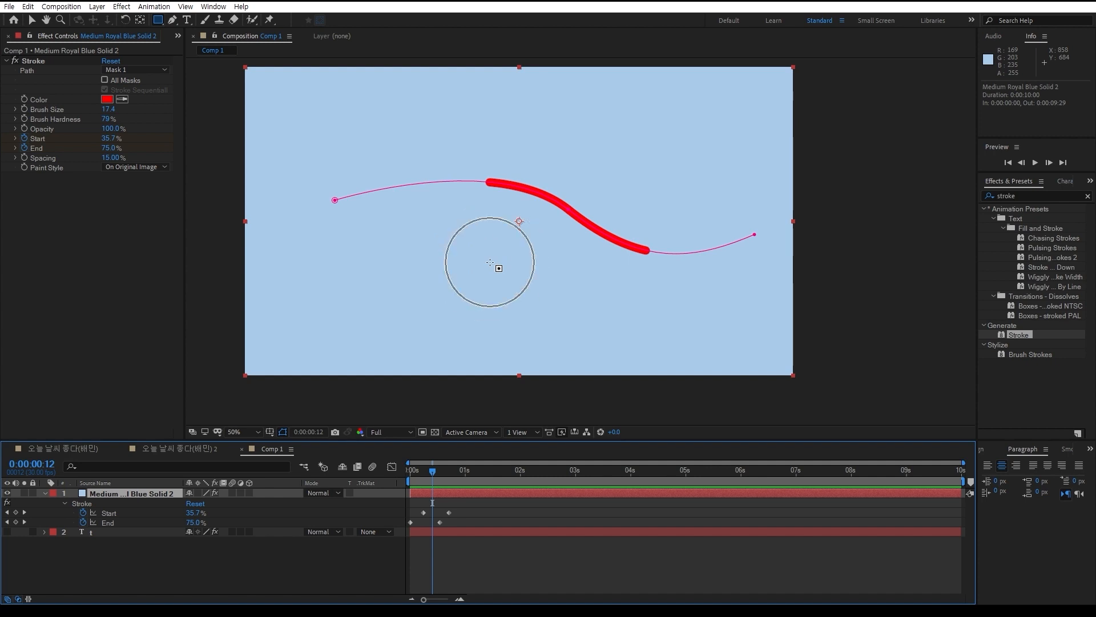
key(ctrl)
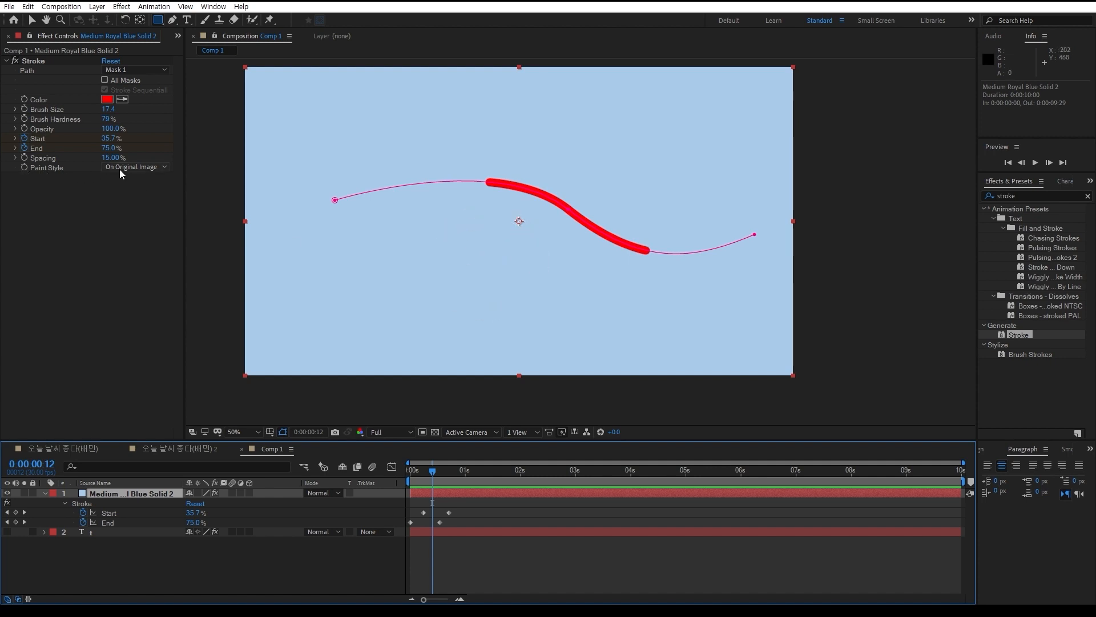
click(144, 169)
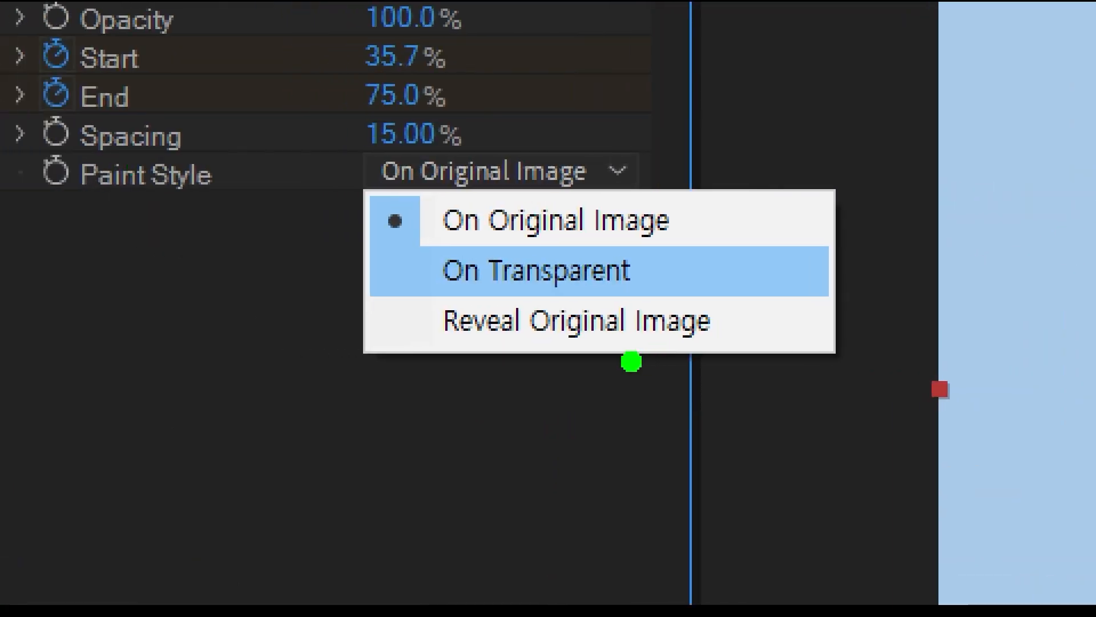
mouse_move(258, 263)
mouse_down()
mouse_move(330, 252)
mouse_move(373, 188)
mouse_up()
mouse_move(600, 203)
mouse_down()
mouse_move(412, 225)
mouse_move(412, 339)
mouse_up()
mouse_move(785, 144)
mouse_down()
mouse_move(1019, 46)
mouse_move(1093, 91)
mouse_up()
key(b)
mouse_move(752, 197)
mouse_down()
mouse_move(987, 95)
mouse_move(1085, 206)
mouse_move(996, 142)
mouse_up()
key(Escape)
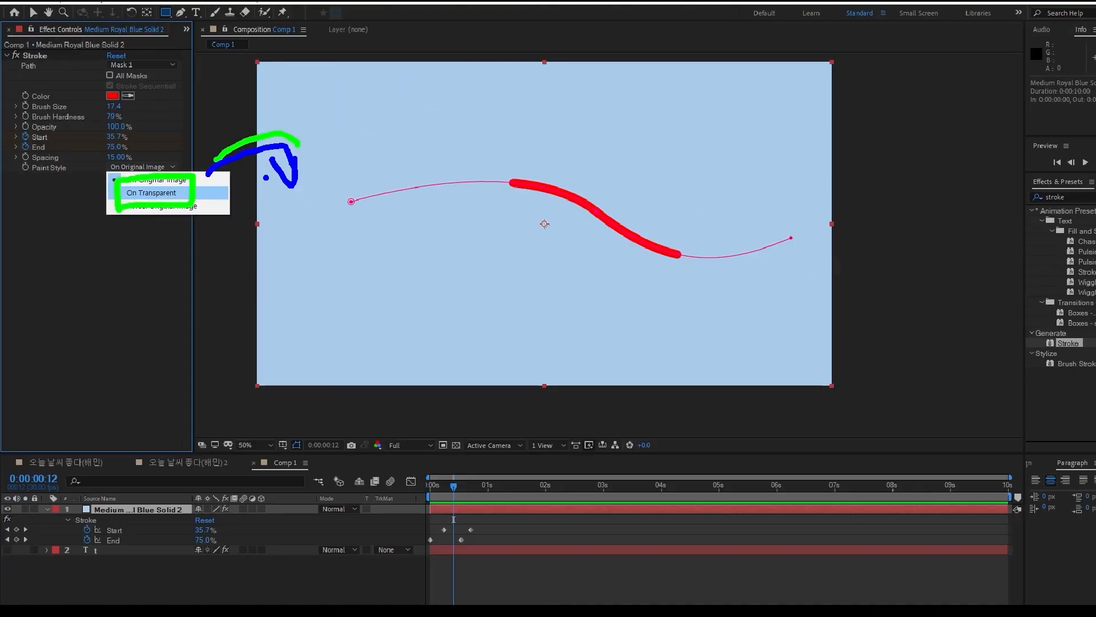
Set the Paint Style of the solid's Stroke effect to On Transparent and play back the line animation
click(135, 167)
click(137, 189)
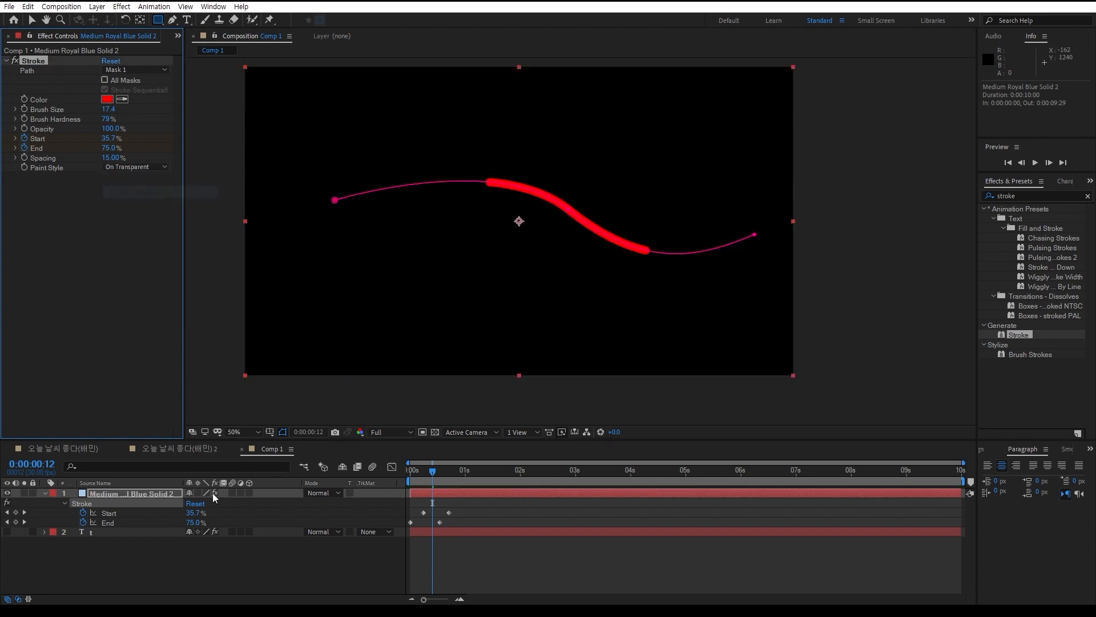
key(space)
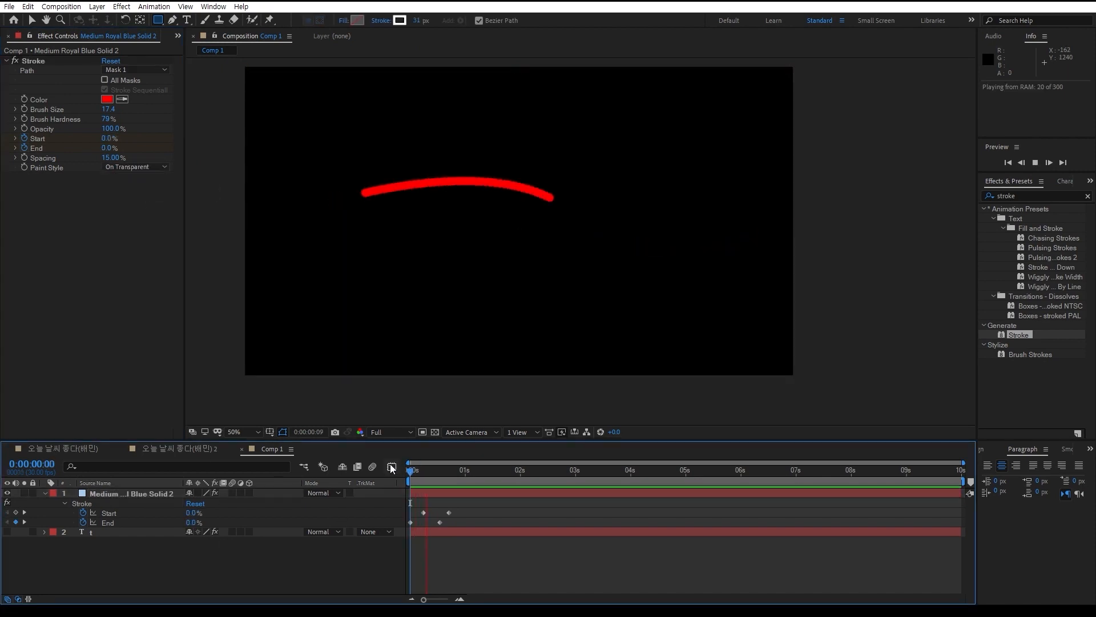
key(space)
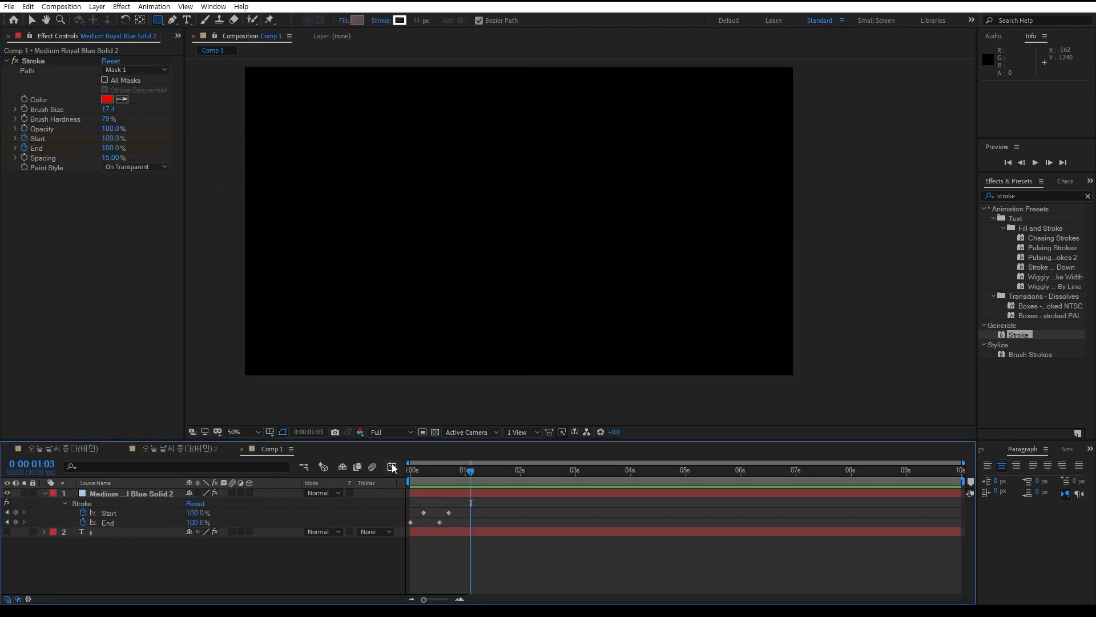
Set the color of the solid's Stroke effect to white while viewing the line at 0:00:00:14
drag(454, 479, 435, 478)
click(109, 100)
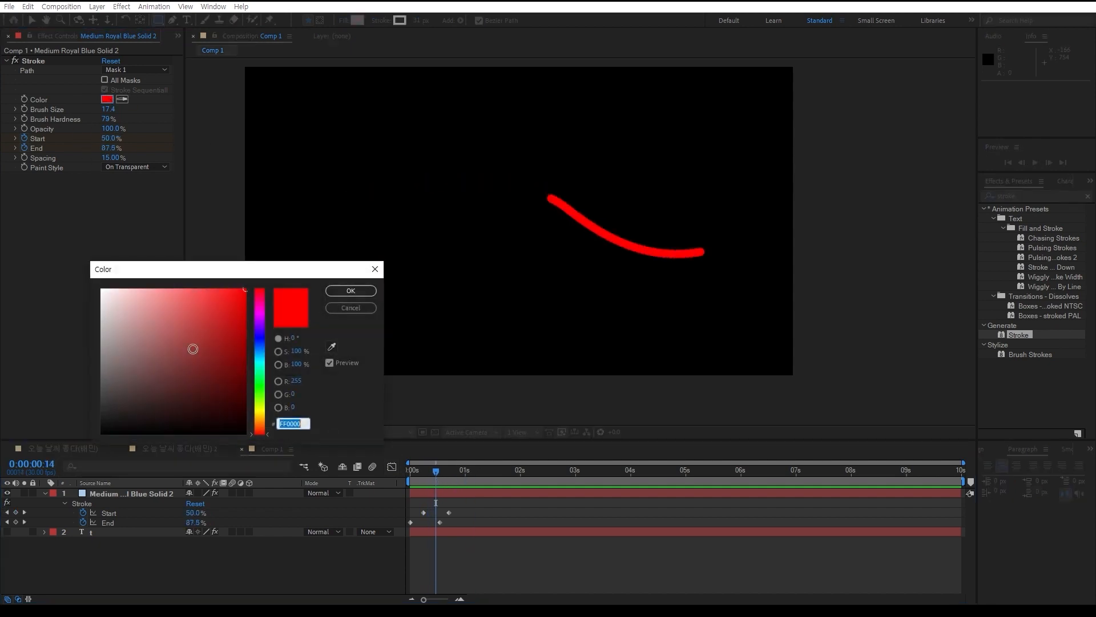
drag(193, 347, 98, 285)
click(352, 291)
click(226, 548)
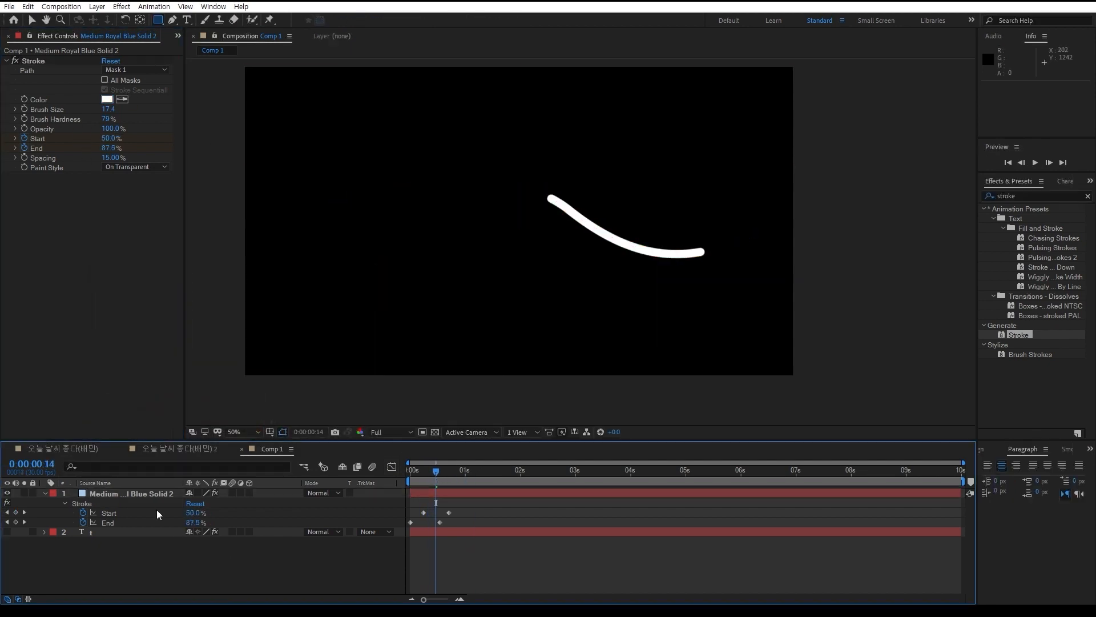
Reshape the solid's mask path with the Selection tool by moving its middle vertex up and to the left
click(138, 493)
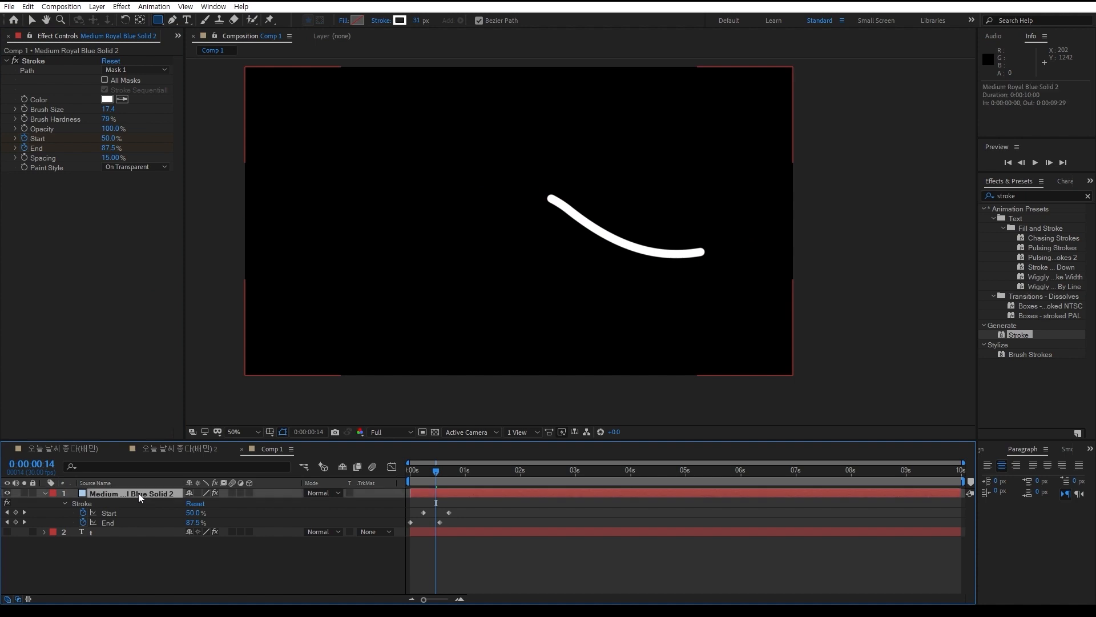
click(32, 20)
click(568, 211)
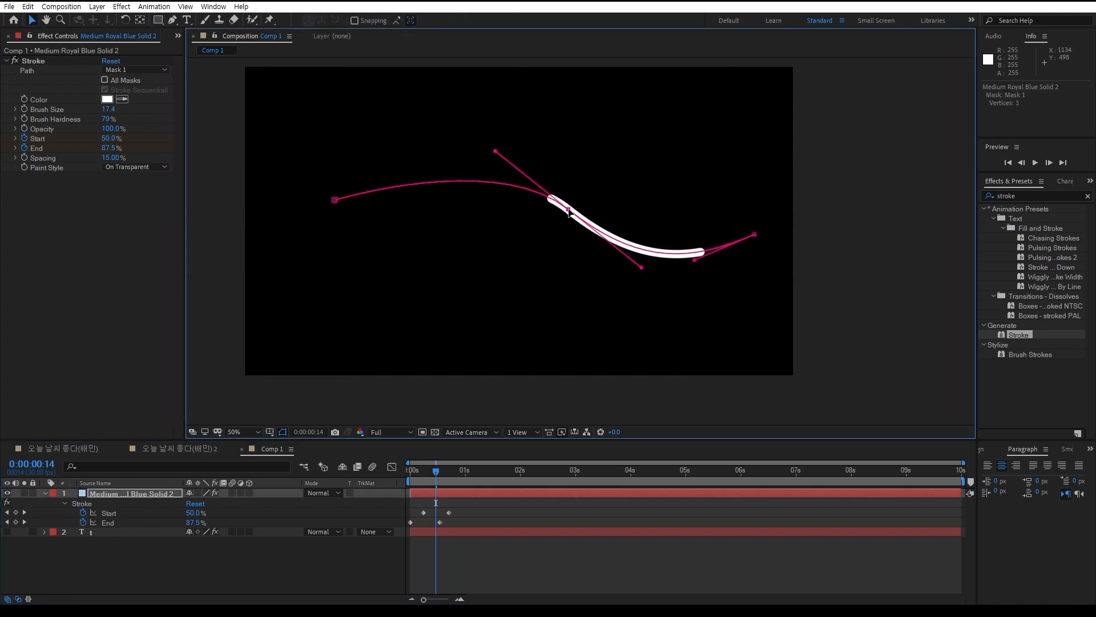
mouse_move(569, 211)
mouse_down()
mouse_move(570, 162)
mouse_move(534, 245)
mouse_move(569, 234)
mouse_move(525, 182)
mouse_move(532, 174)
mouse_up()
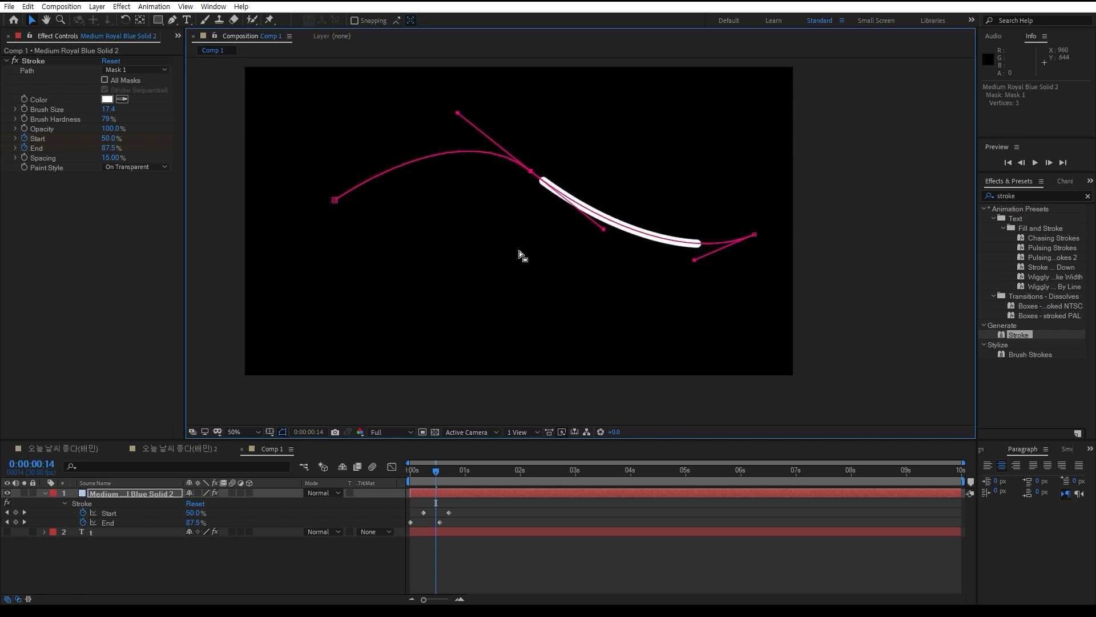
click(216, 573)
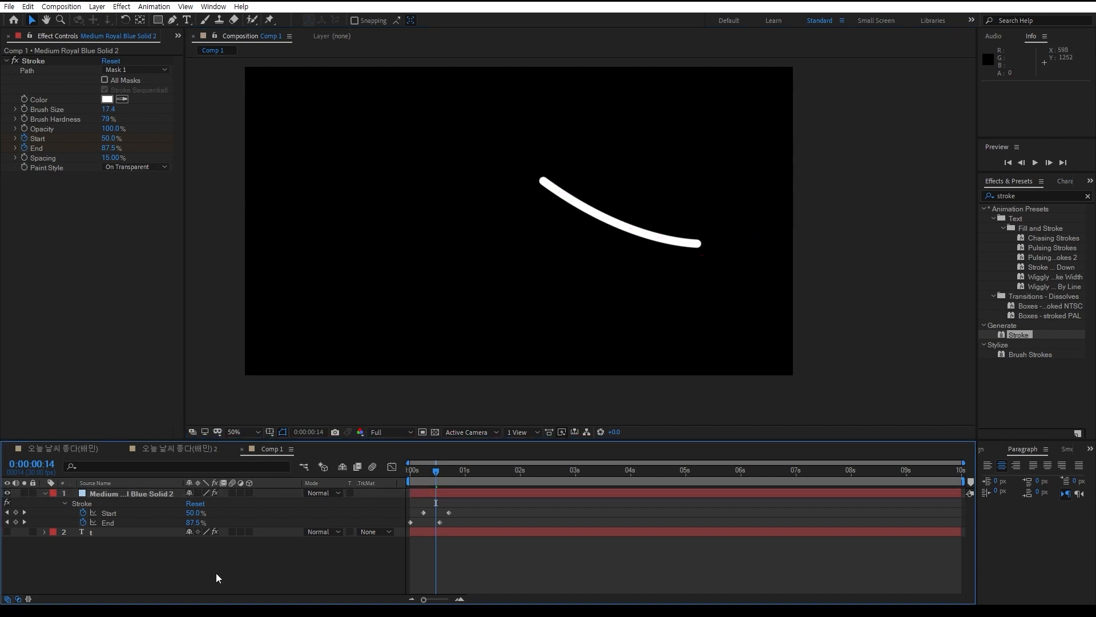
Delete the blue solid layer and make the text layer visible
click(102, 495)
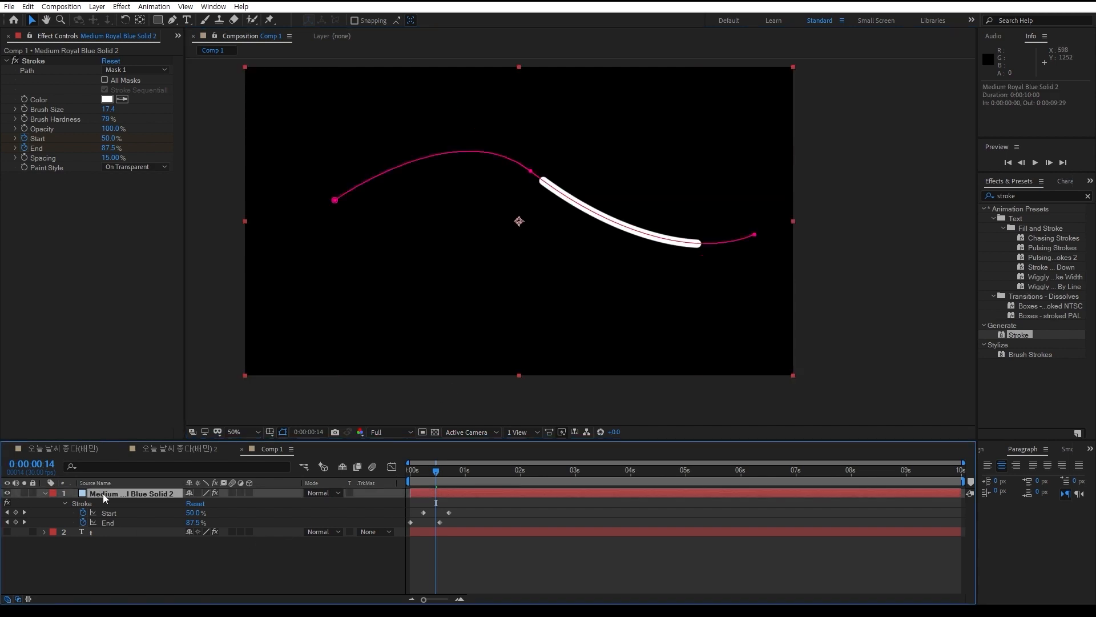
key(Delete)
click(95, 494)
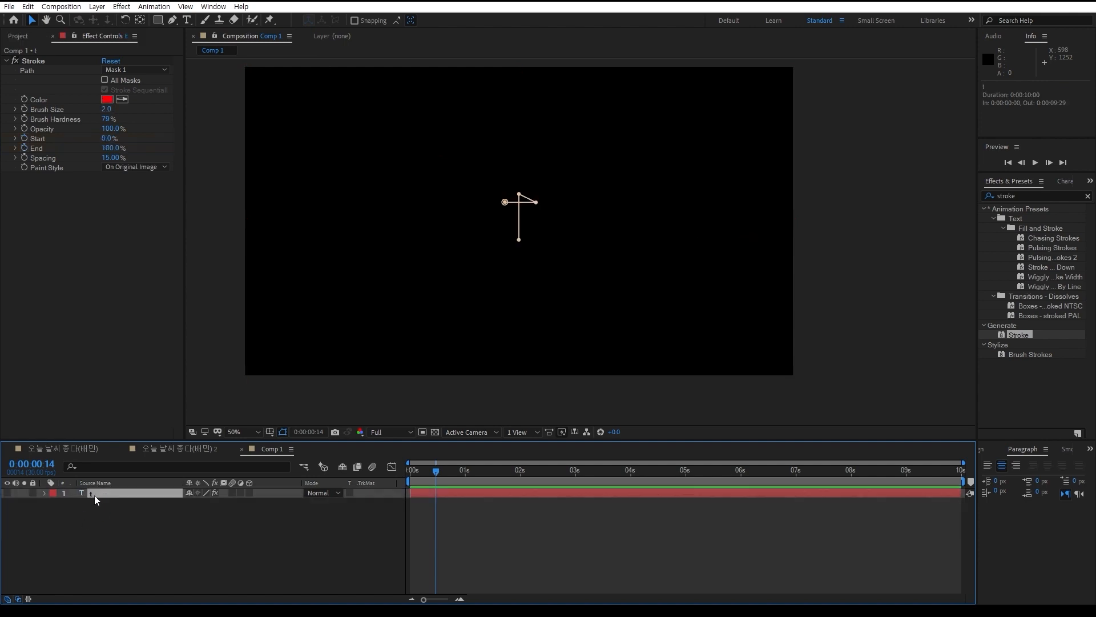
click(7, 492)
Set the End value of the text layer's Stroke effect to 32% while viewing the letter at 200%
scroll(525, 203, up, 4)
drag(427, 187, 542, 292)
click(139, 493)
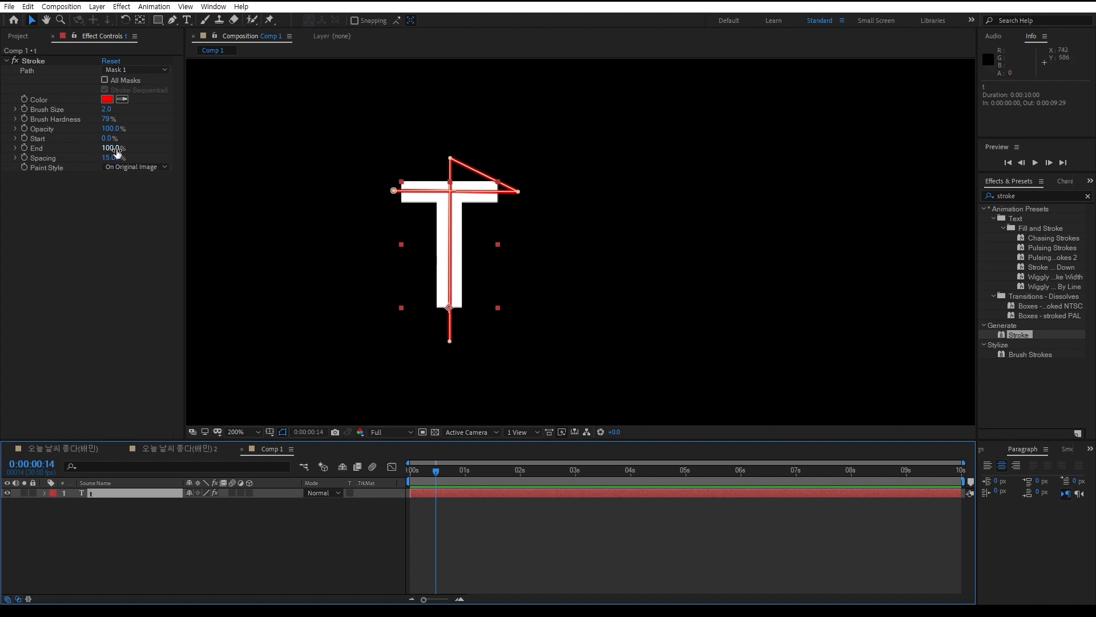
mouse_move(109, 148)
mouse_down()
mouse_move(37, 151)
mouse_move(116, 170)
mouse_move(42, 167)
mouse_move(106, 173)
mouse_move(43, 175)
mouse_move(64, 180)
mouse_up()
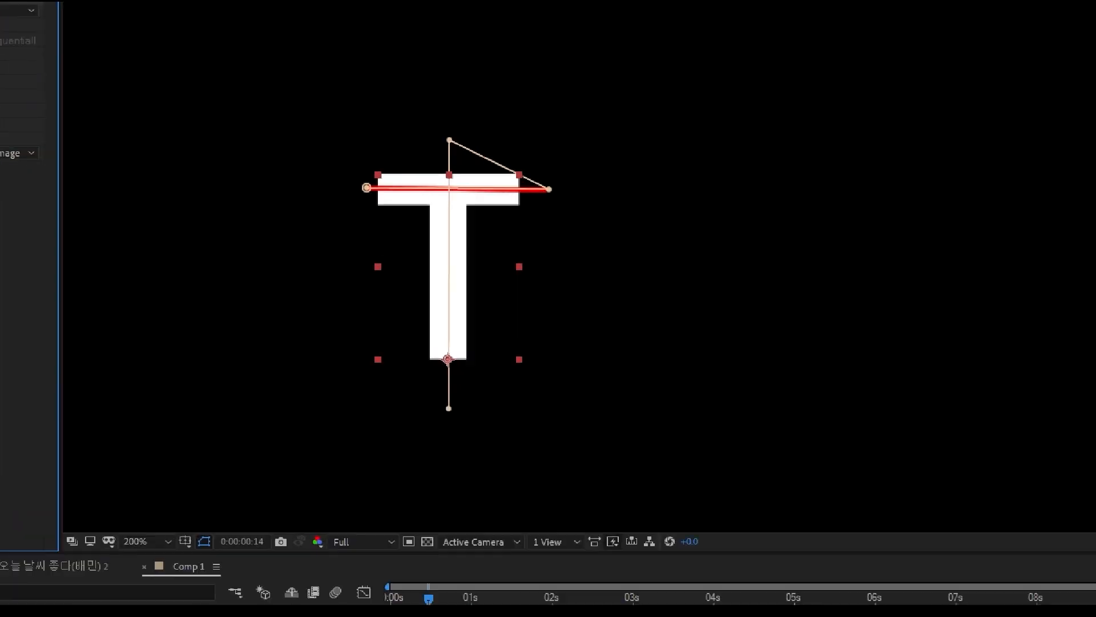
drag(448, 253, 456, 258)
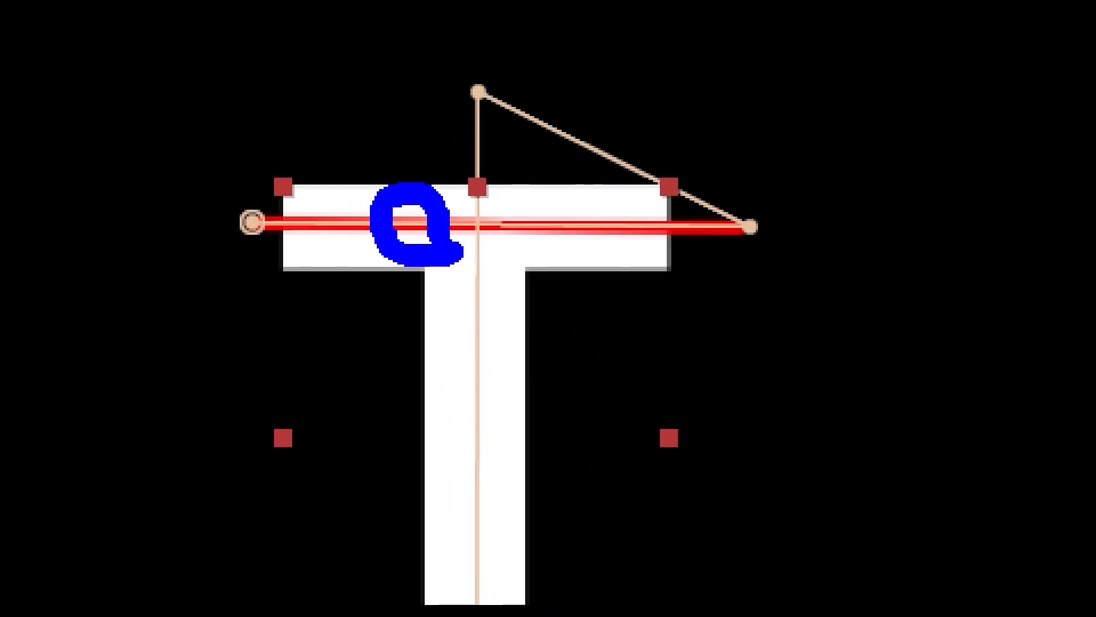
mouse_move(342, 330)
mouse_down()
mouse_move(382, 350)
mouse_move(461, 440)
mouse_move(400, 374)
mouse_up()
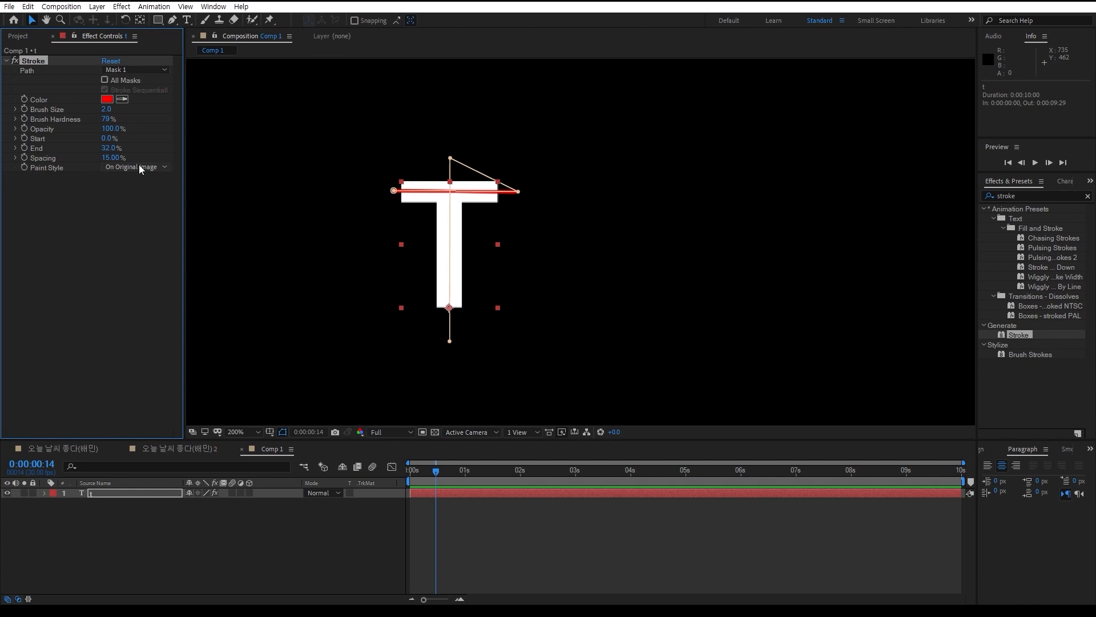
Set the Stroke effect's Paint Style to On Transparent, Brush Size to 7.4 and End to 100%
click(139, 164)
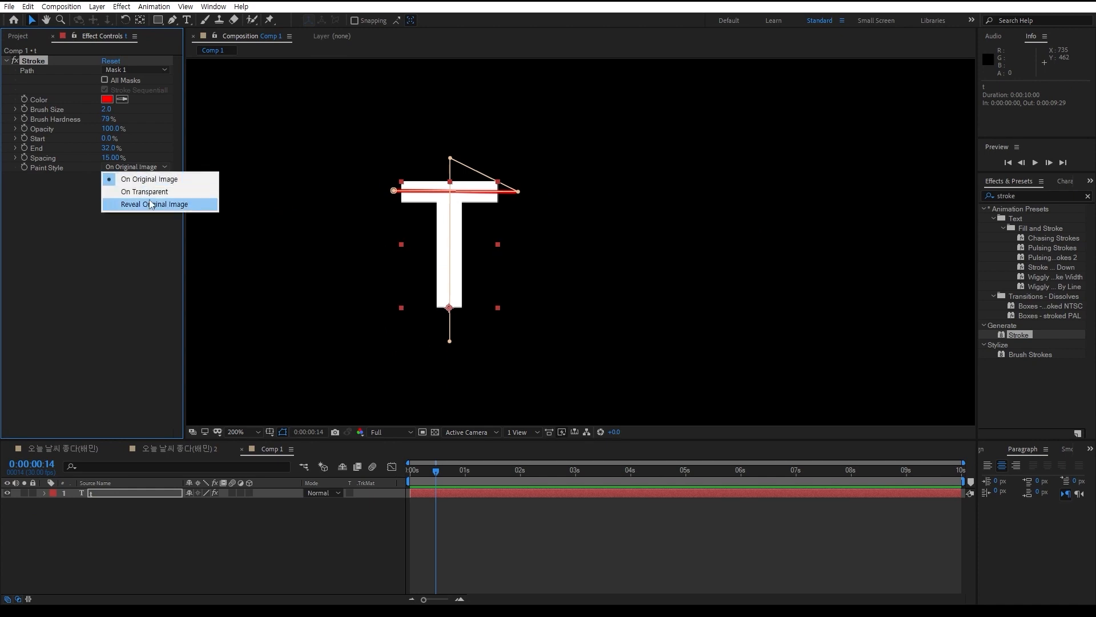
click(151, 192)
click(166, 526)
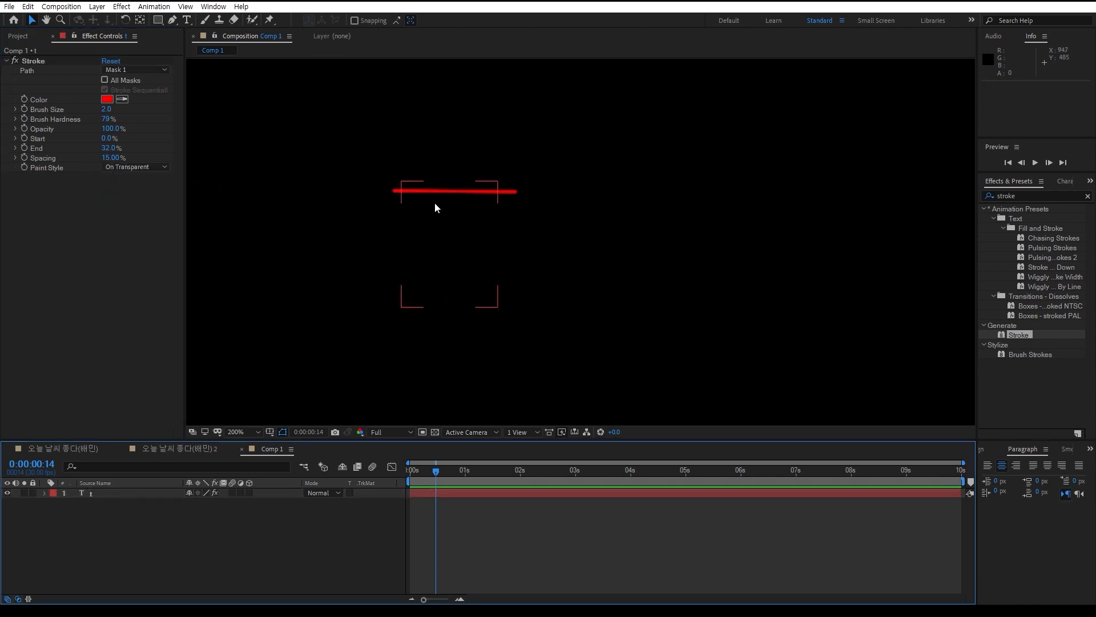
drag(106, 109, 117, 109)
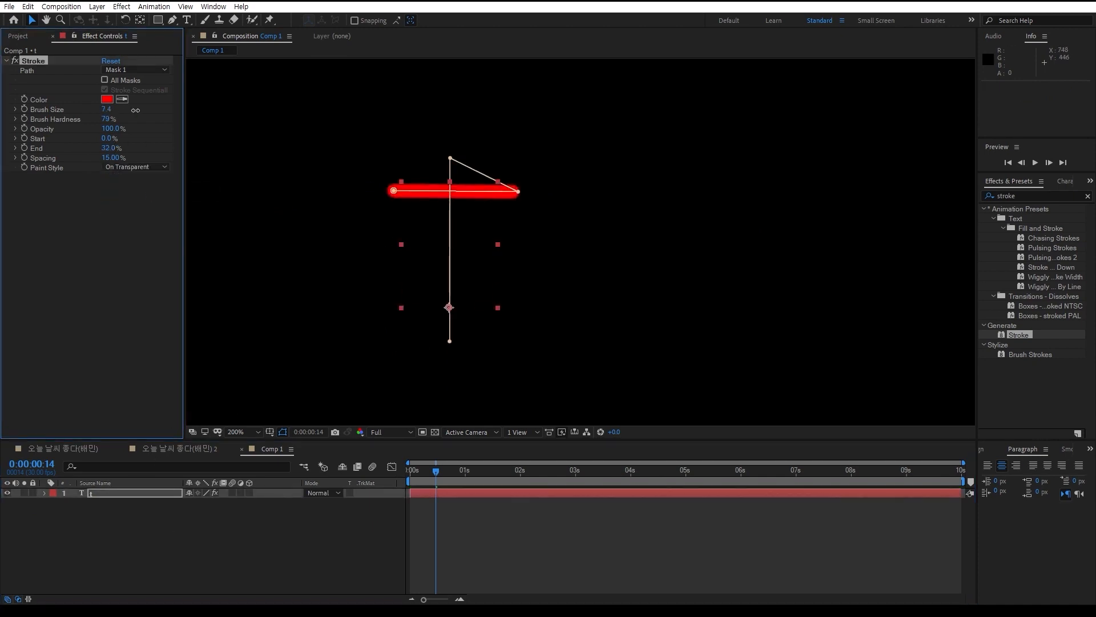
drag(112, 148, 120, 150)
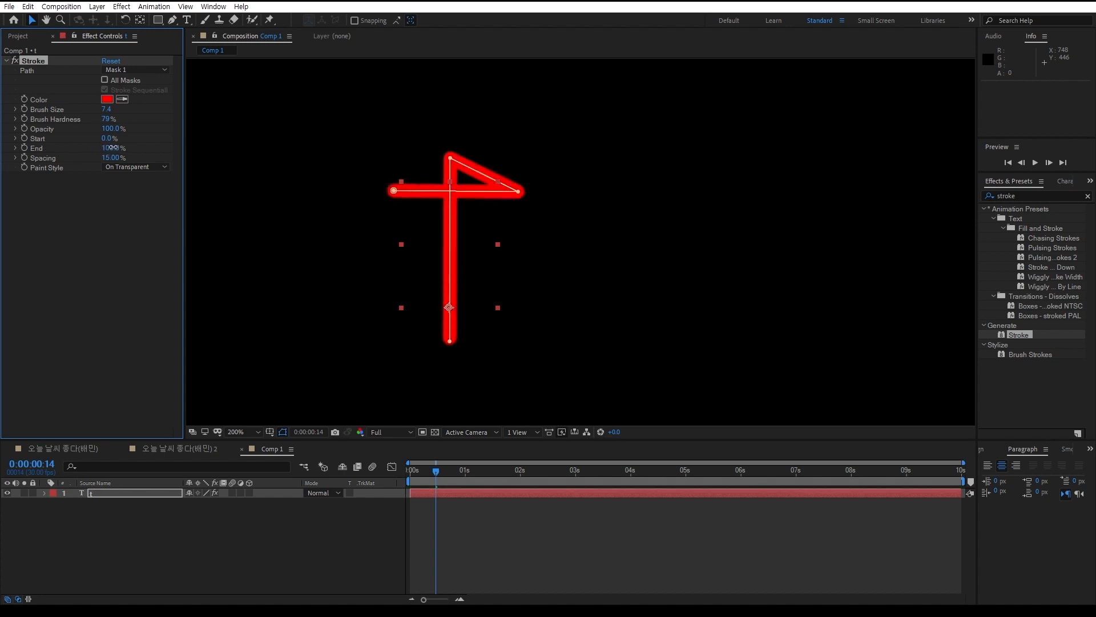
Change the Stroke effect's Paint Style to Reveal Original Image
click(145, 167)
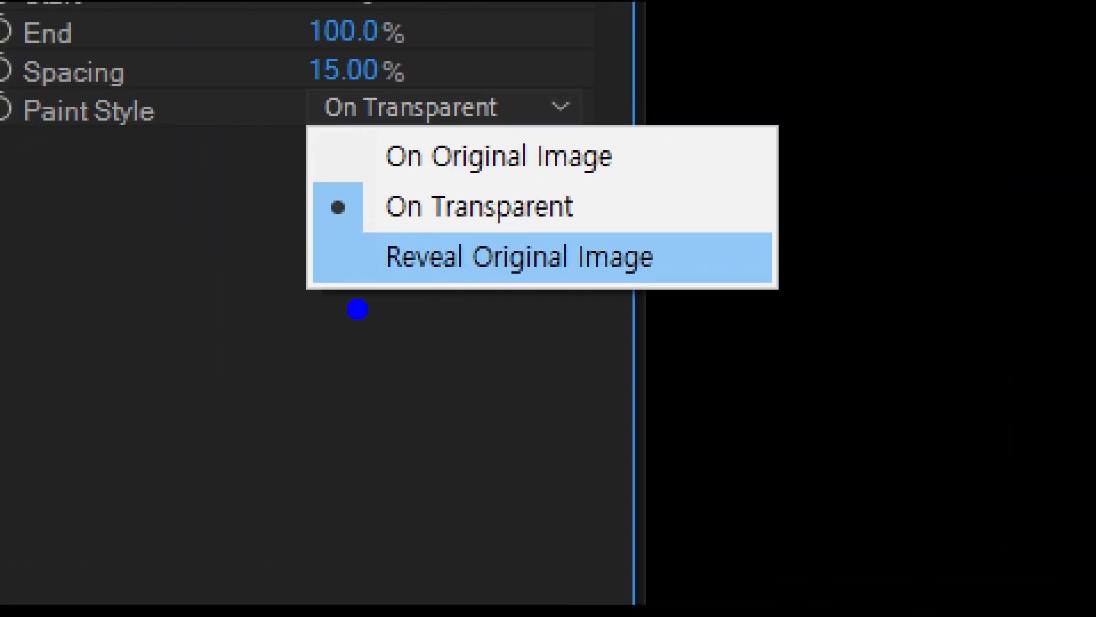
mouse_move(357, 309)
mouse_down()
mouse_move(716, 303)
mouse_move(723, 192)
mouse_move(399, 188)
mouse_move(363, 257)
mouse_up()
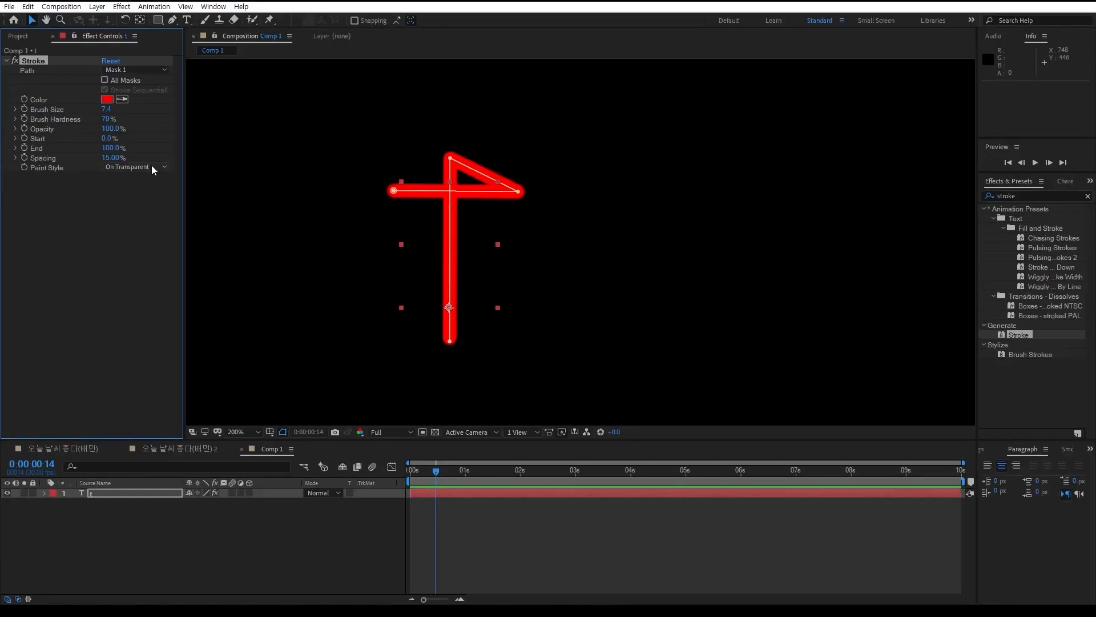
click(510, 103)
click(162, 203)
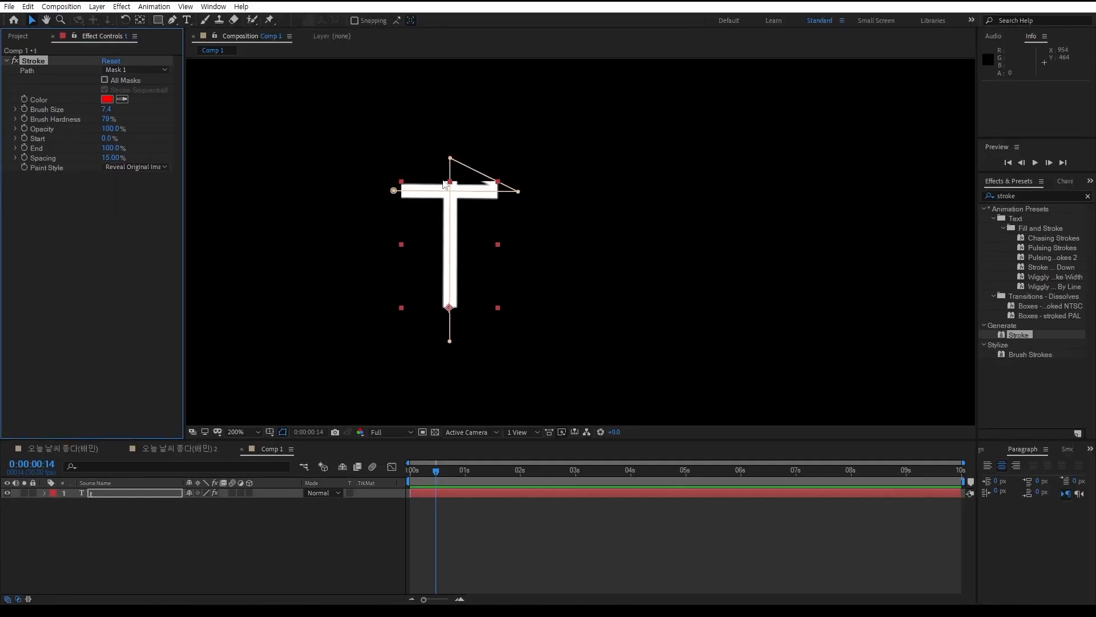
scroll(443, 182, up, 2)
scroll(443, 183, up, 1)
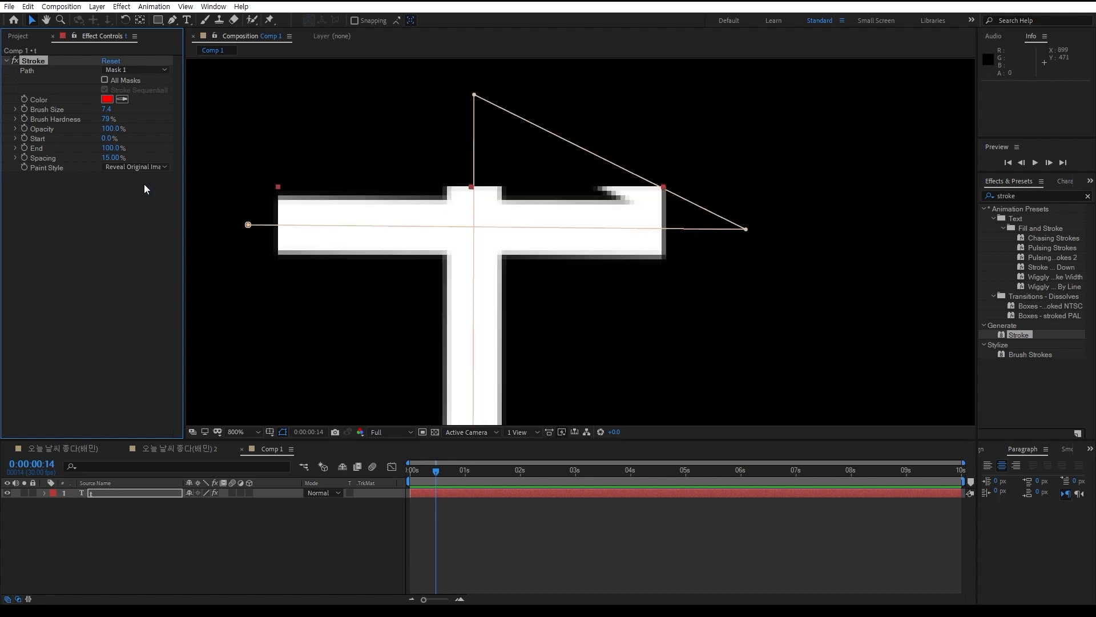
Set the Stroke effect's End to 15%, Brush Hardness to 100% and Brush Size to 40.1
mouse_move(107, 110)
mouse_down()
mouse_move(122, 108)
mouse_move(100, 109)
mouse_up()
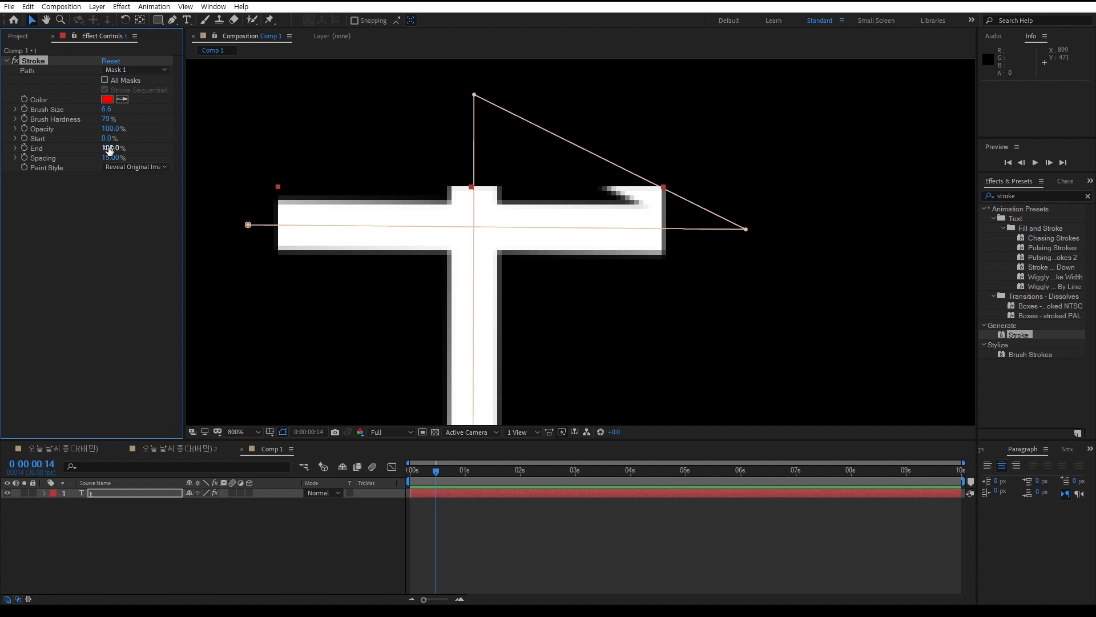
mouse_move(105, 148)
mouse_down()
mouse_move(57, 149)
mouse_move(101, 146)
mouse_up()
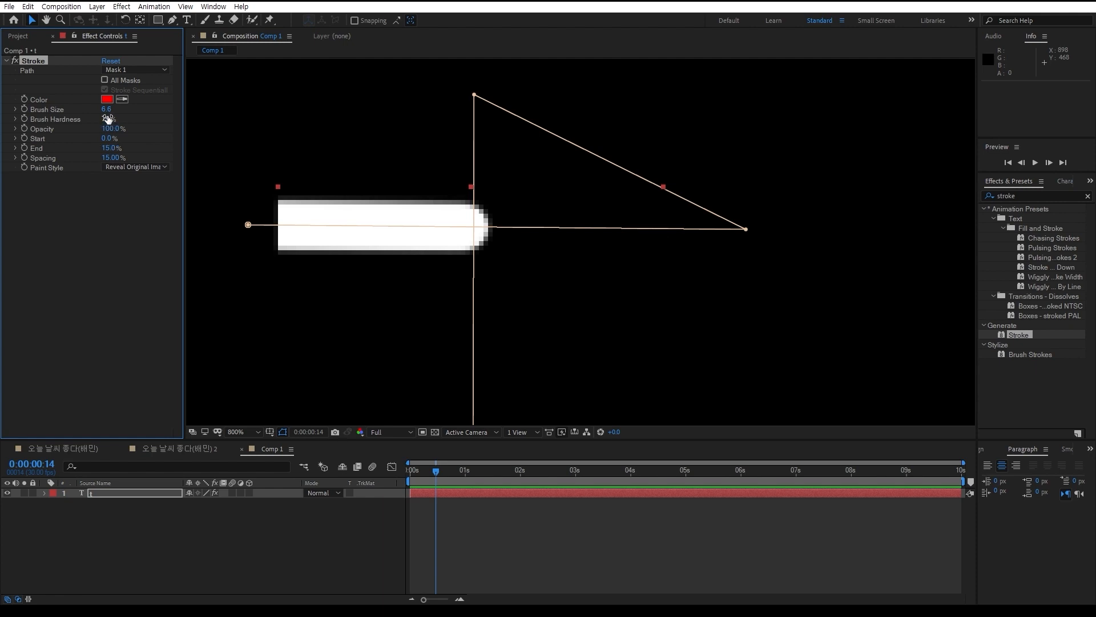
mouse_move(105, 119)
mouse_down()
mouse_move(148, 106)
mouse_move(119, 104)
mouse_move(281, 95)
mouse_up()
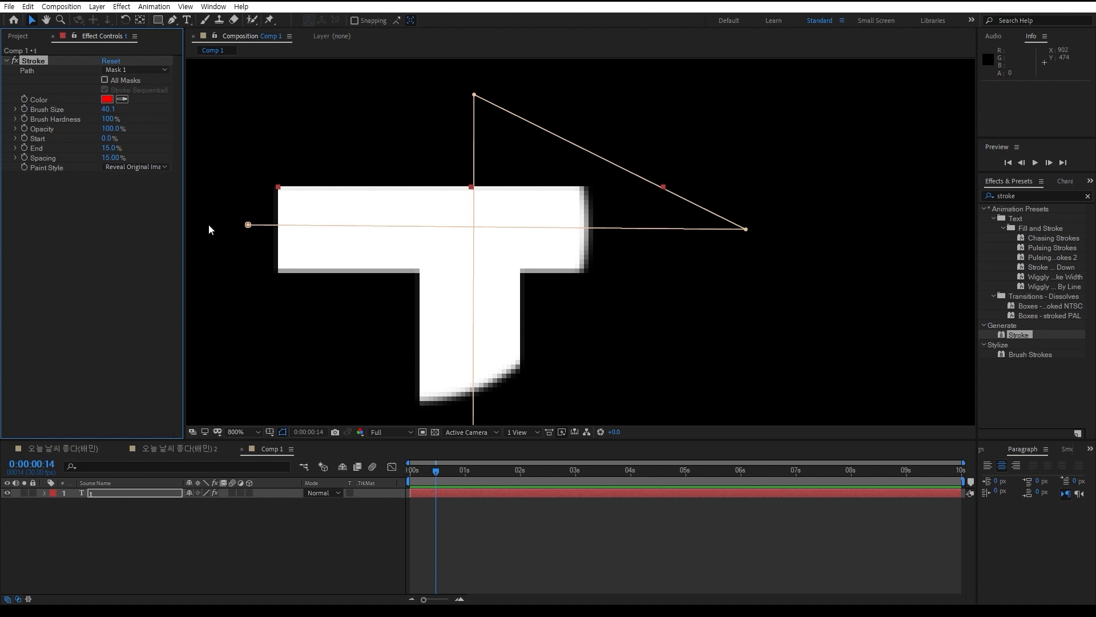
Switch the Stroke effect's Paint Style to On Original Image and reduce the Brush Size to 11.0
click(139, 171)
click(146, 168)
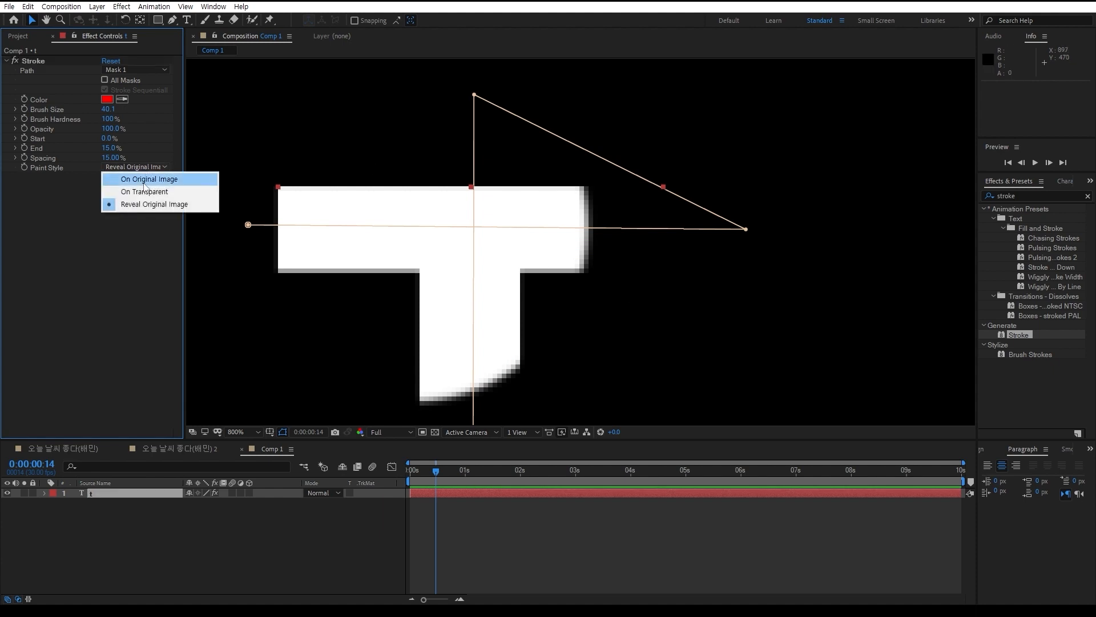
click(144, 183)
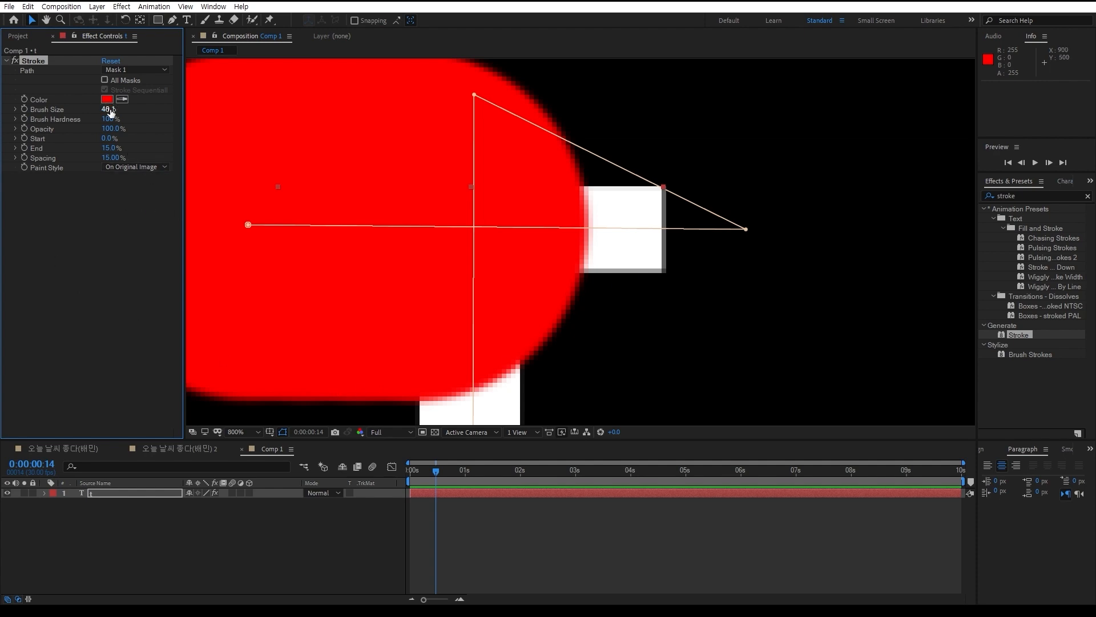
drag(108, 109, 63, 109)
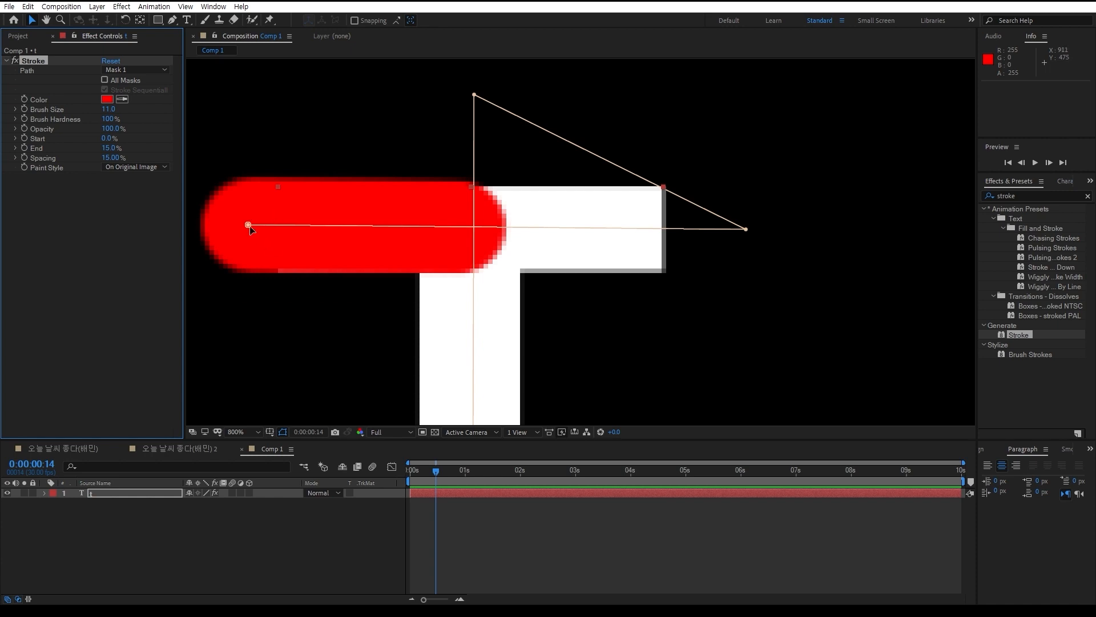
Move the mask path's starting vertex slightly right and down so the path's first segment runs horizontally along the crossbar
mouse_move(249, 225)
mouse_down()
mouse_move(247, 179)
mouse_move(249, 251)
mouse_move(251, 162)
mouse_move(263, 234)
mouse_up()
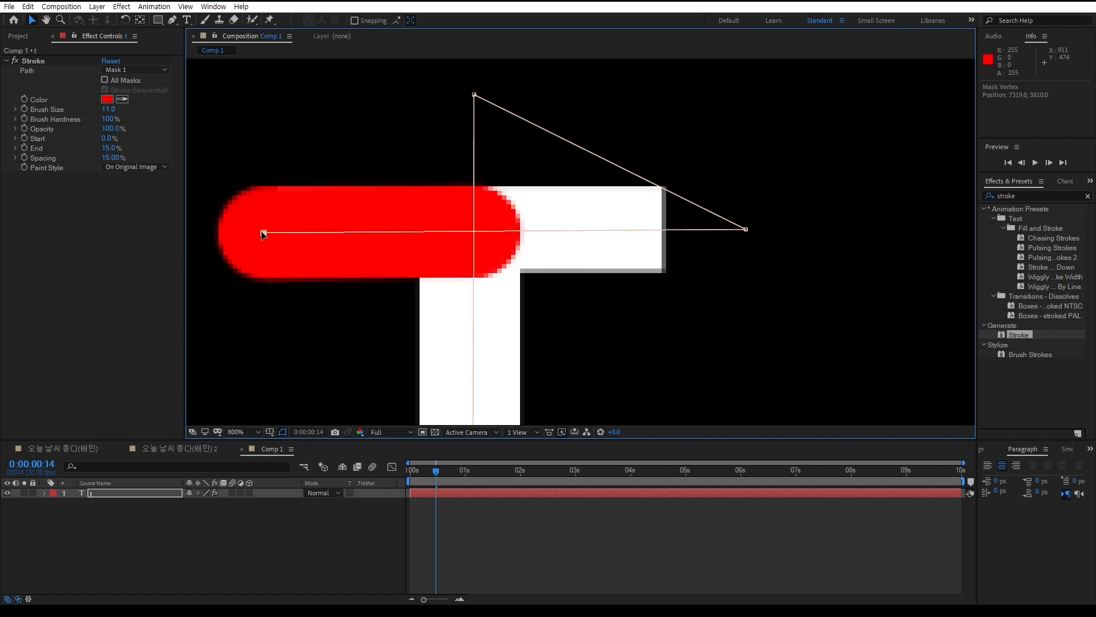
drag(263, 234, 263, 229)
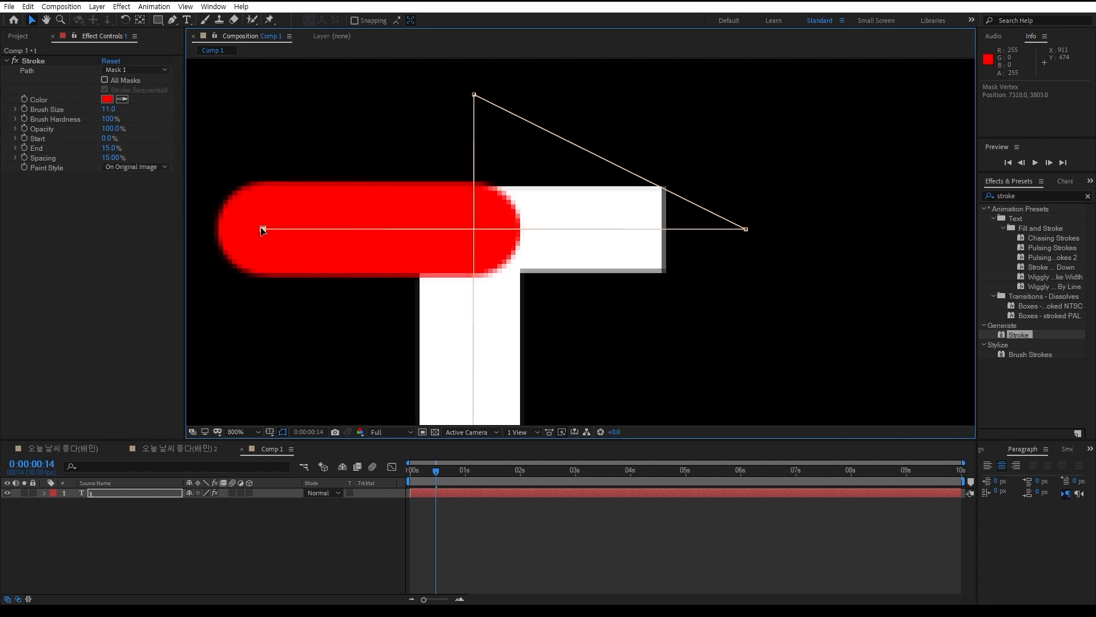
Switch the Paint Style to Reveal Original Image and set the Brush Size to 9.8 and End to 100%
click(126, 167)
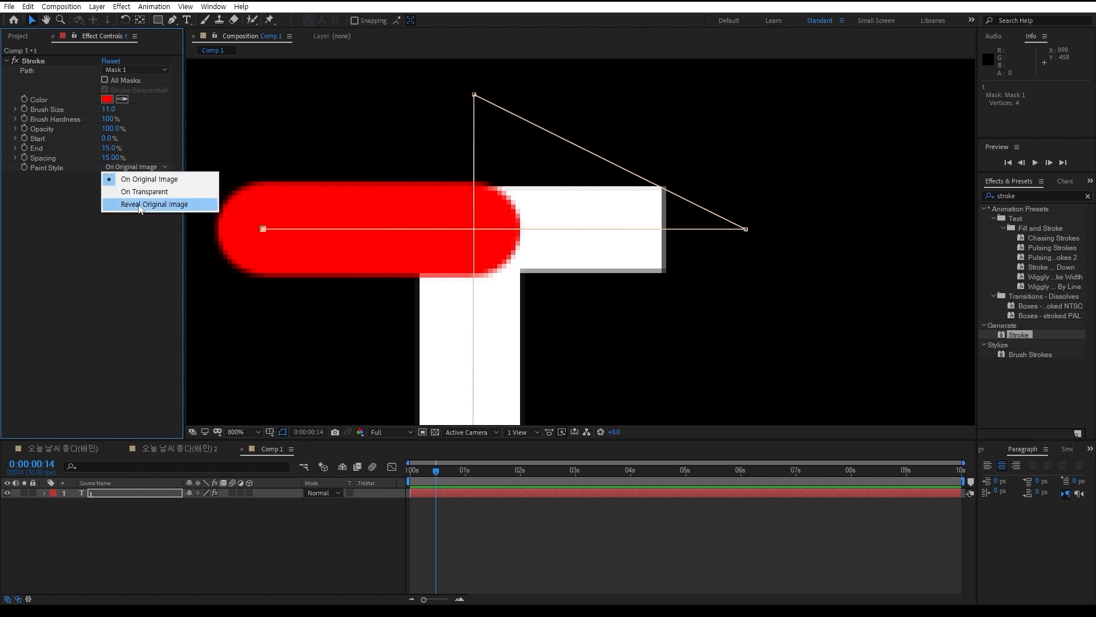
click(139, 205)
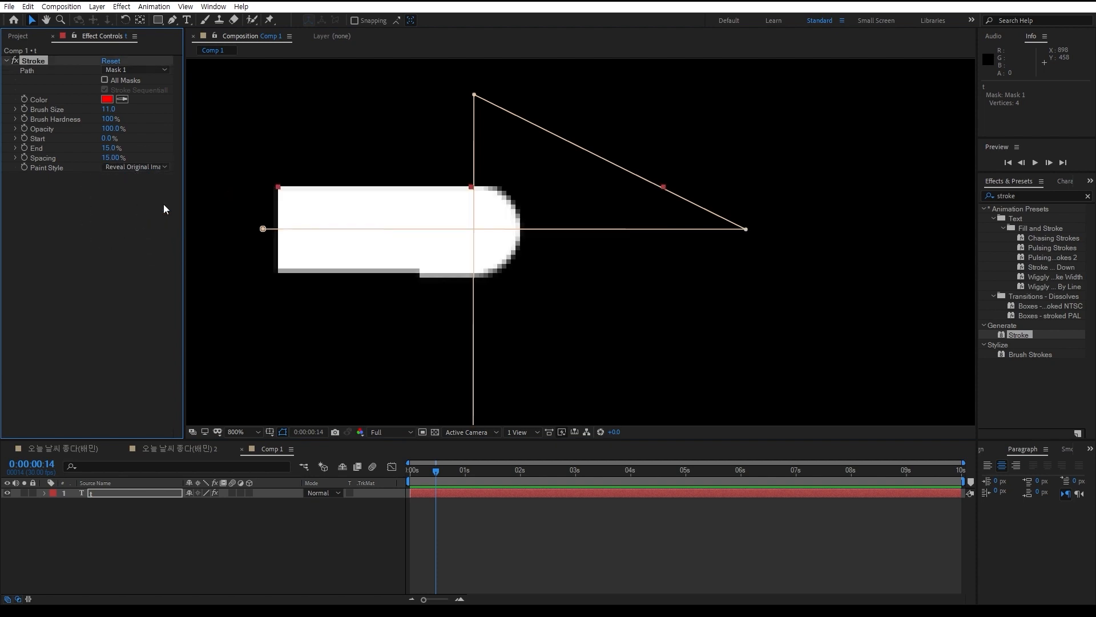
drag(109, 109, 106, 109)
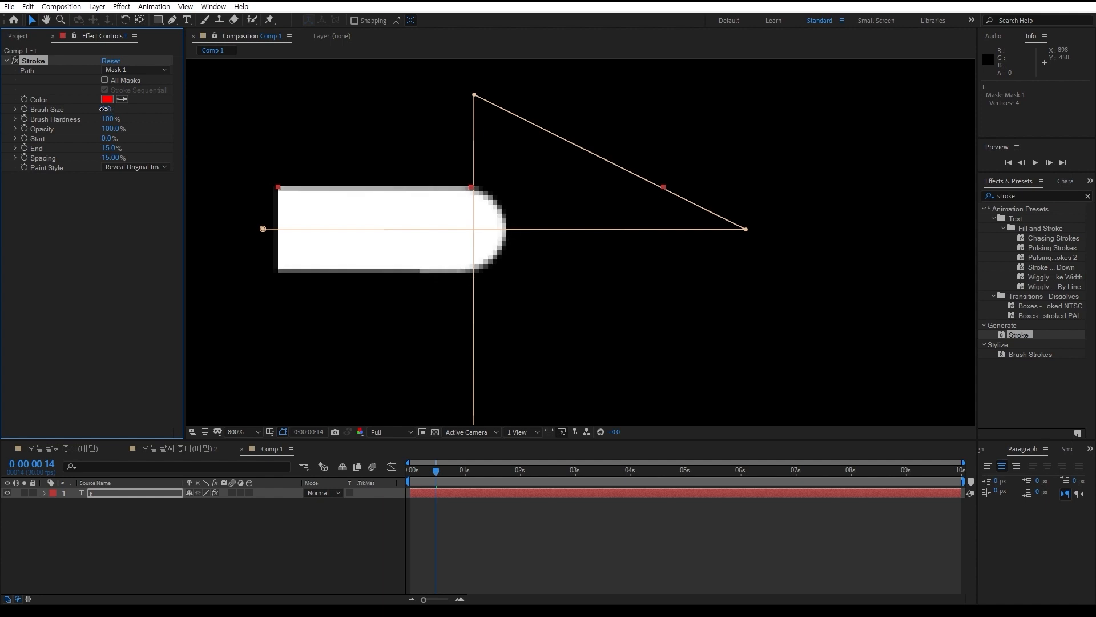
mouse_move(109, 148)
mouse_down()
mouse_move(98, 148)
mouse_move(145, 153)
mouse_up()
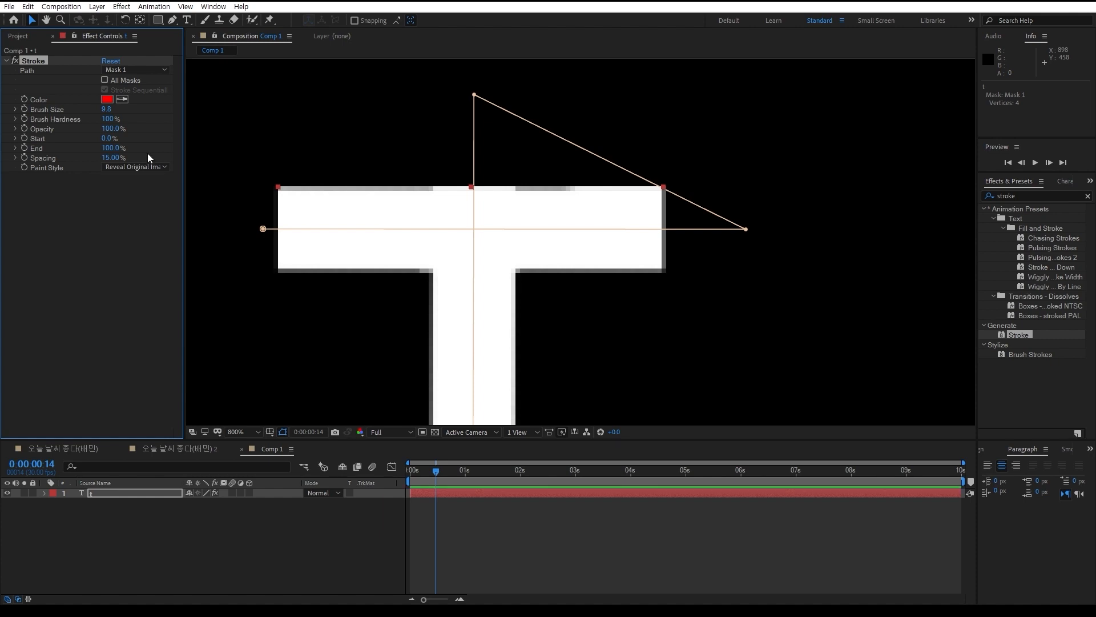
key(comma)
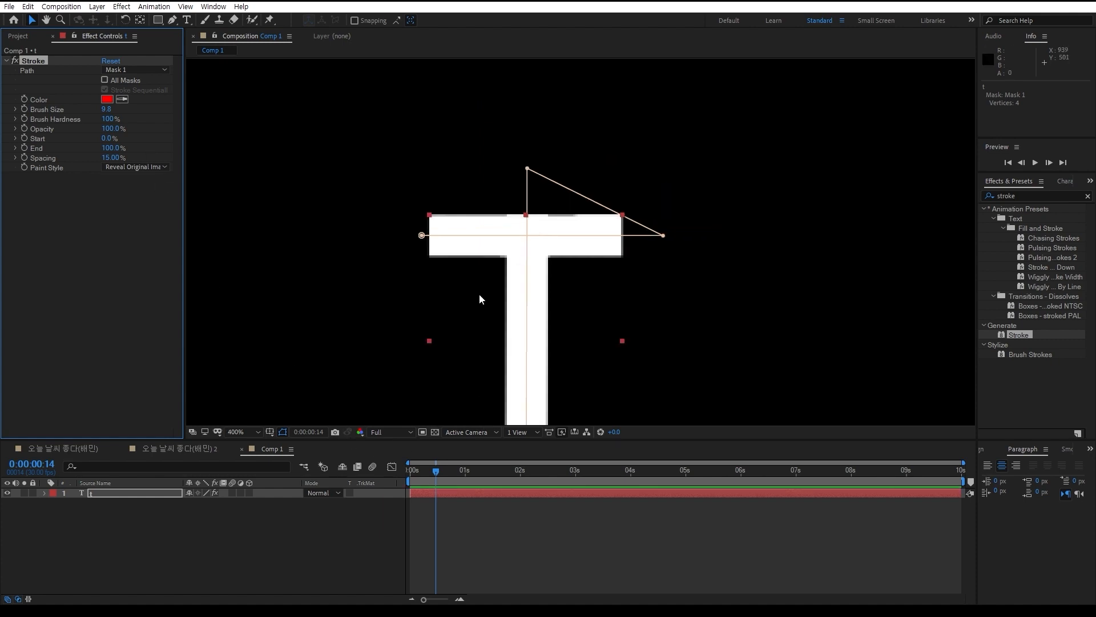
At 0:00:00:00, set the Brush Size to 10.4 and nudge the mask path's top vertex slightly left and up
drag(436, 469, 378, 467)
mouse_move(113, 148)
mouse_down()
mouse_move(91, 148)
mouse_move(142, 149)
mouse_up()
drag(108, 110, 111, 110)
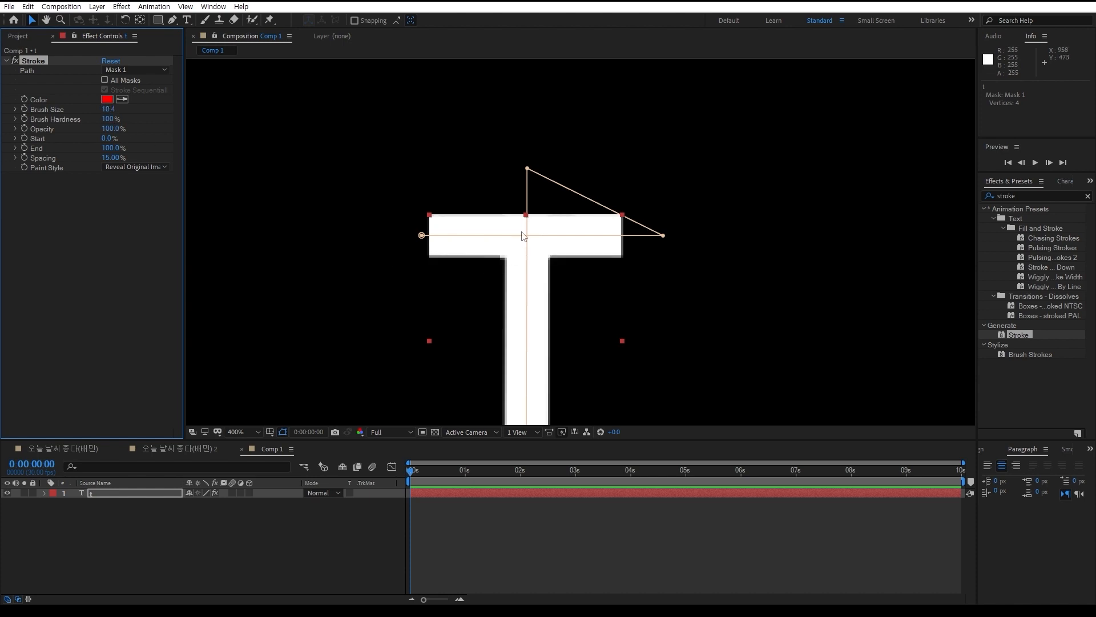
drag(527, 168, 525, 167)
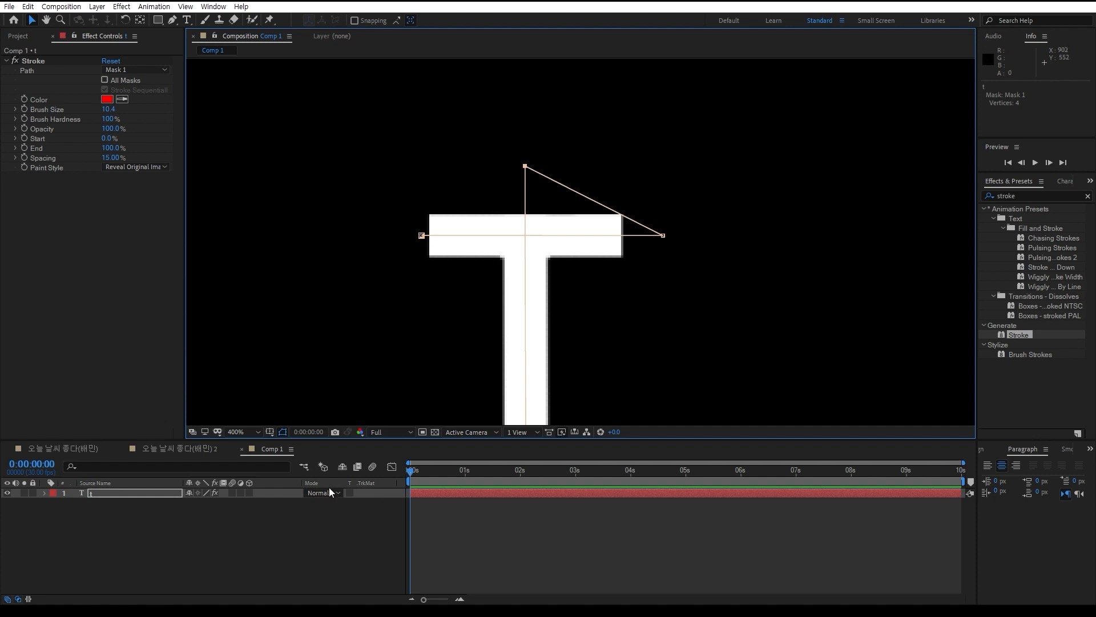
Set the Stroke effect's End to 48% and its Paint Style to On Original Image
click(413, 469)
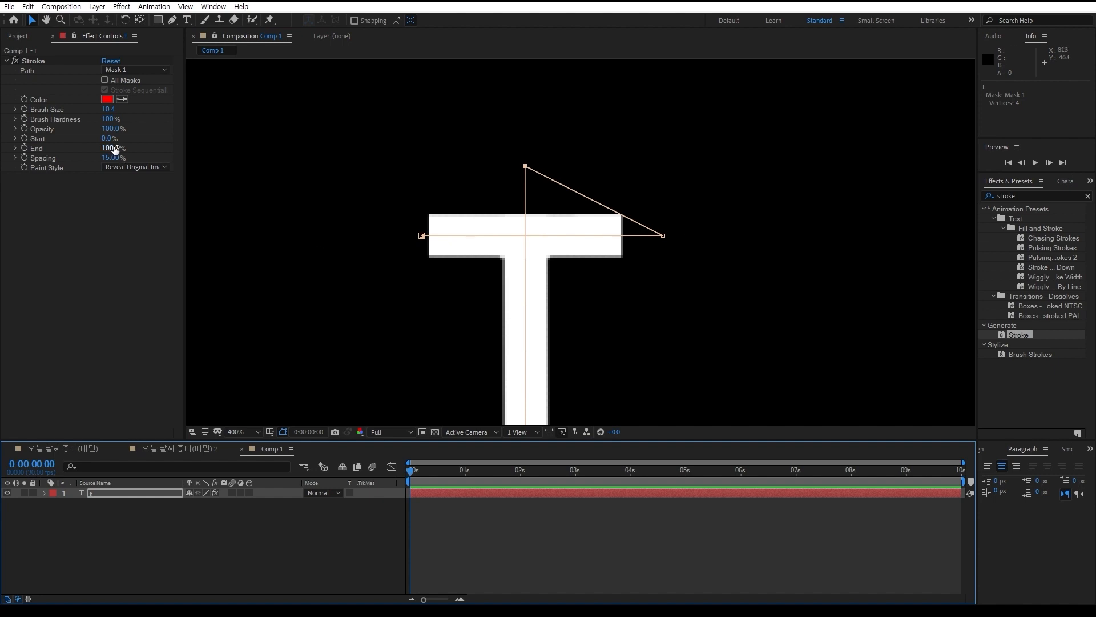
mouse_move(109, 148)
mouse_down()
mouse_move(68, 148)
mouse_move(83, 147)
mouse_up()
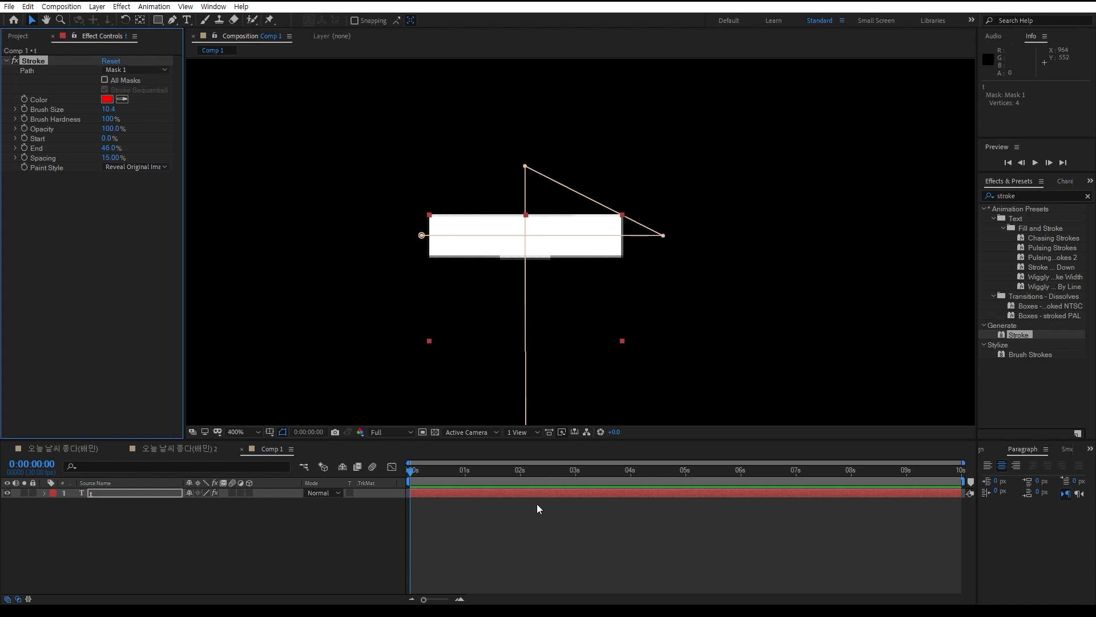
click(153, 166)
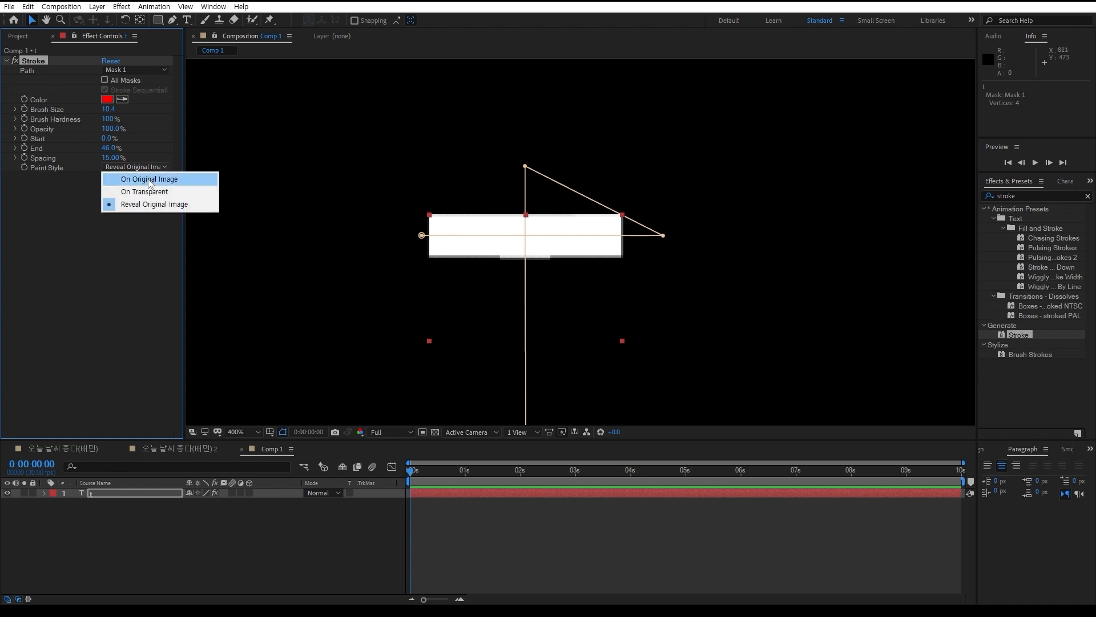
click(147, 178)
Set the Stroke effect's End to 91% and Spacing to 0%, and return the Paint Style to Reveal Original Image
mouse_move(109, 147)
mouse_down()
mouse_move(84, 149)
mouse_move(135, 152)
mouse_up()
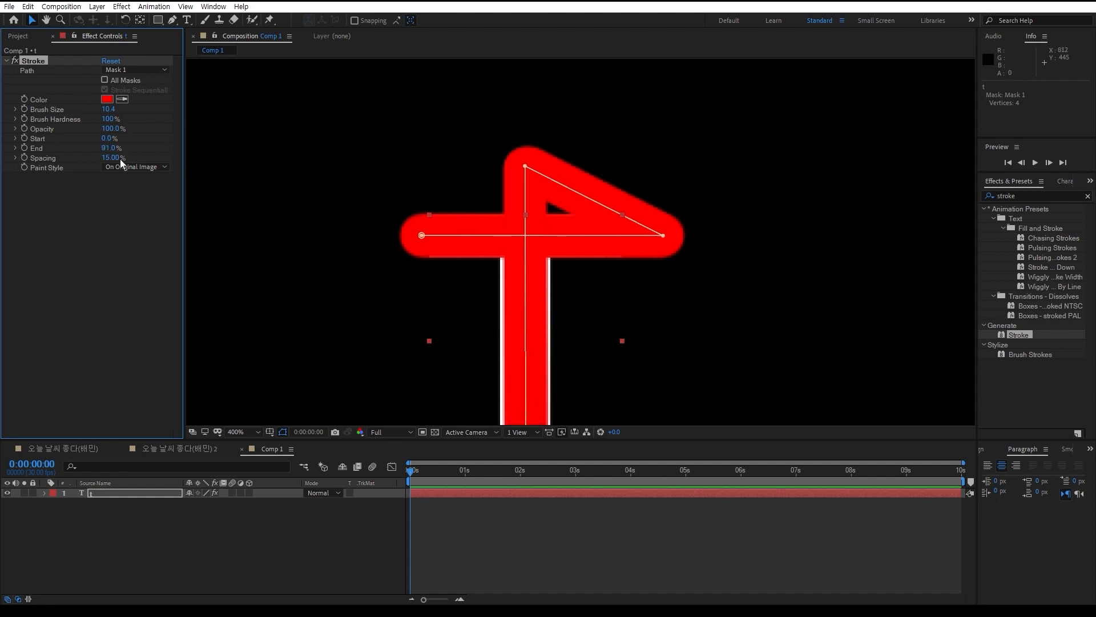
drag(117, 158, 95, 182)
click(137, 167)
click(146, 205)
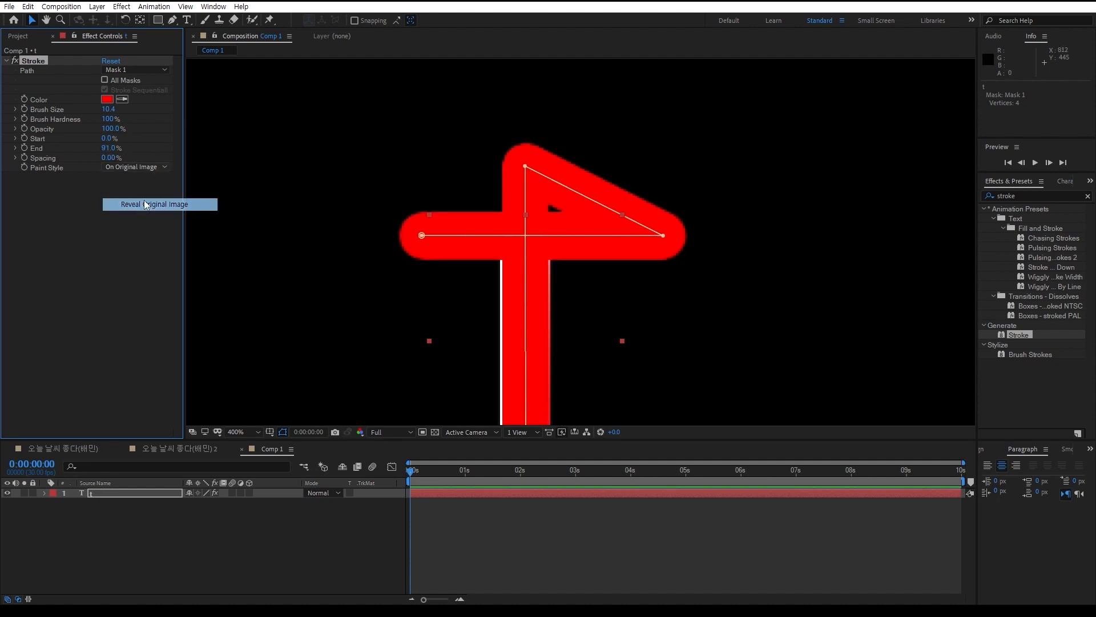
click(147, 204)
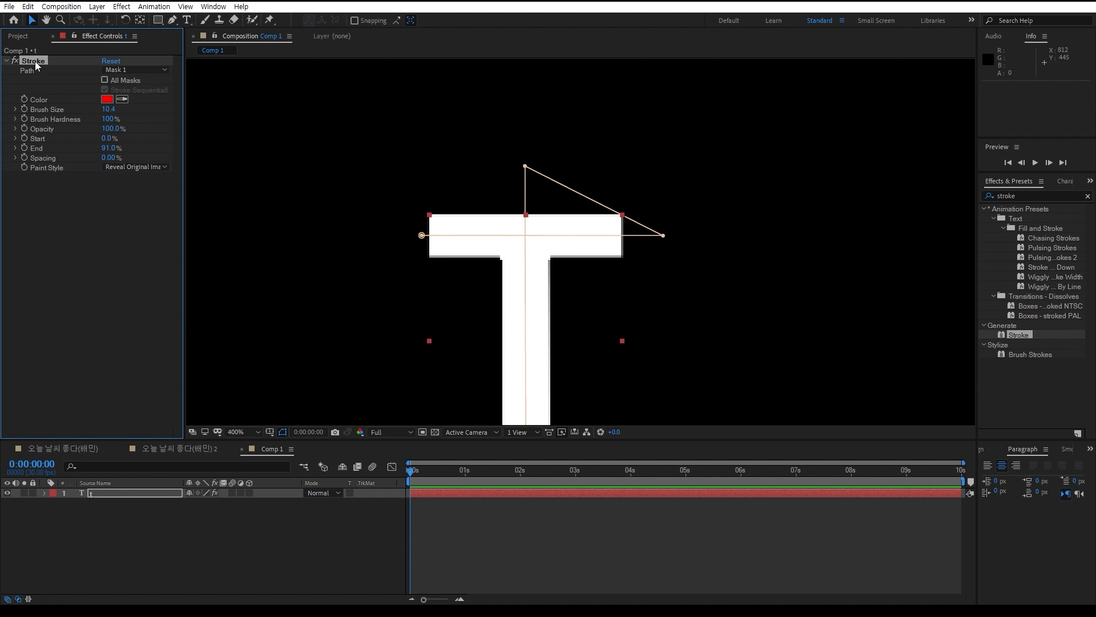
Delete the Stroke effect and the mask from the text layer
key(Delete)
click(105, 496)
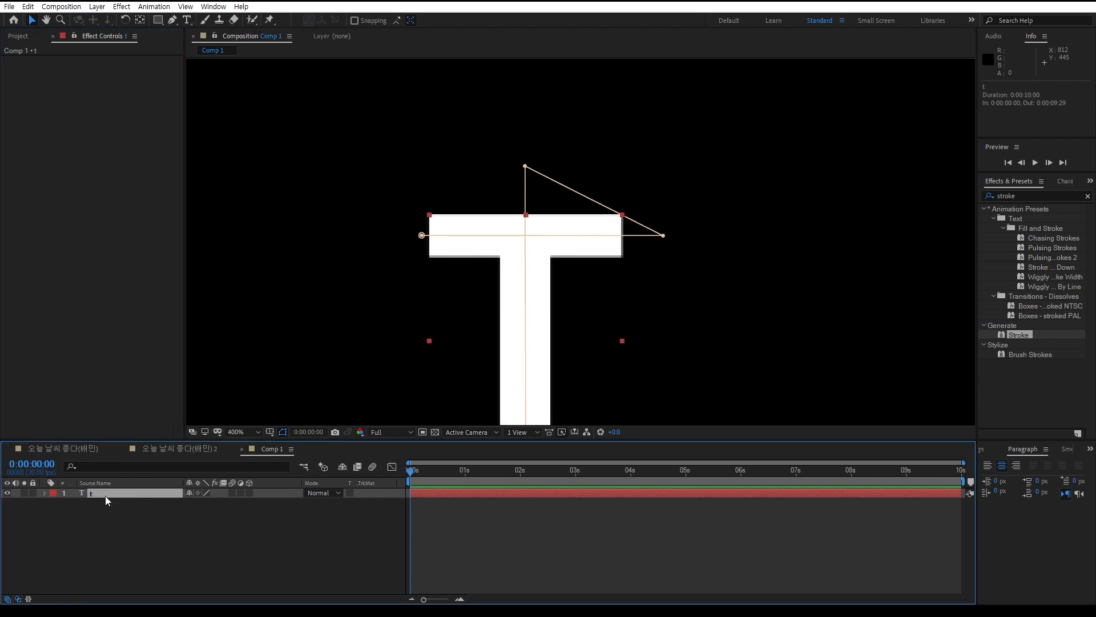
click(44, 492)
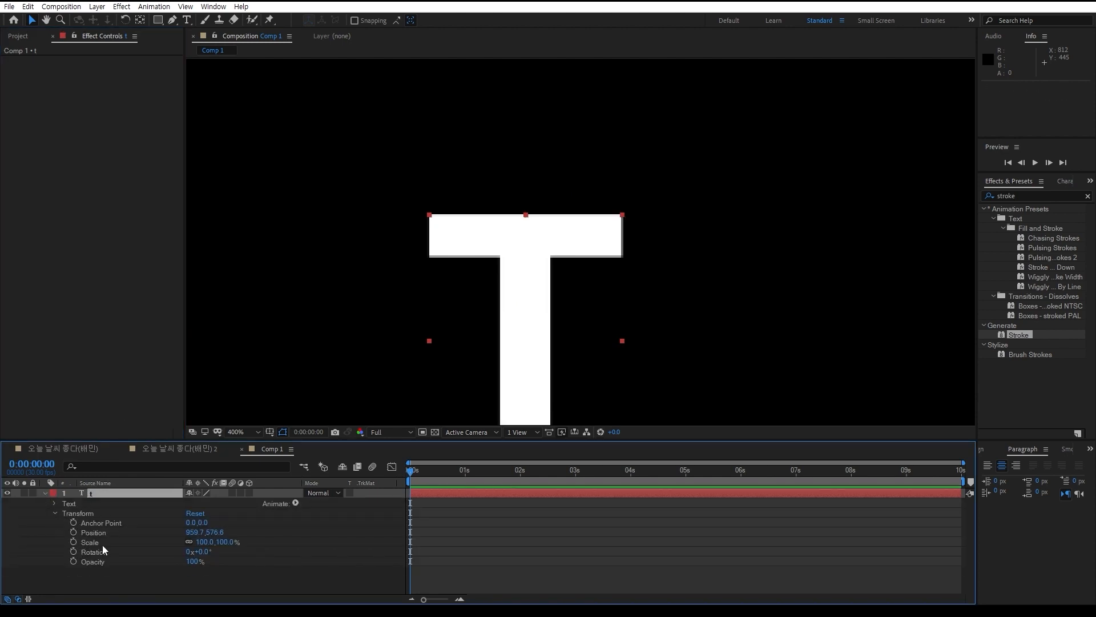
click(110, 581)
click(54, 514)
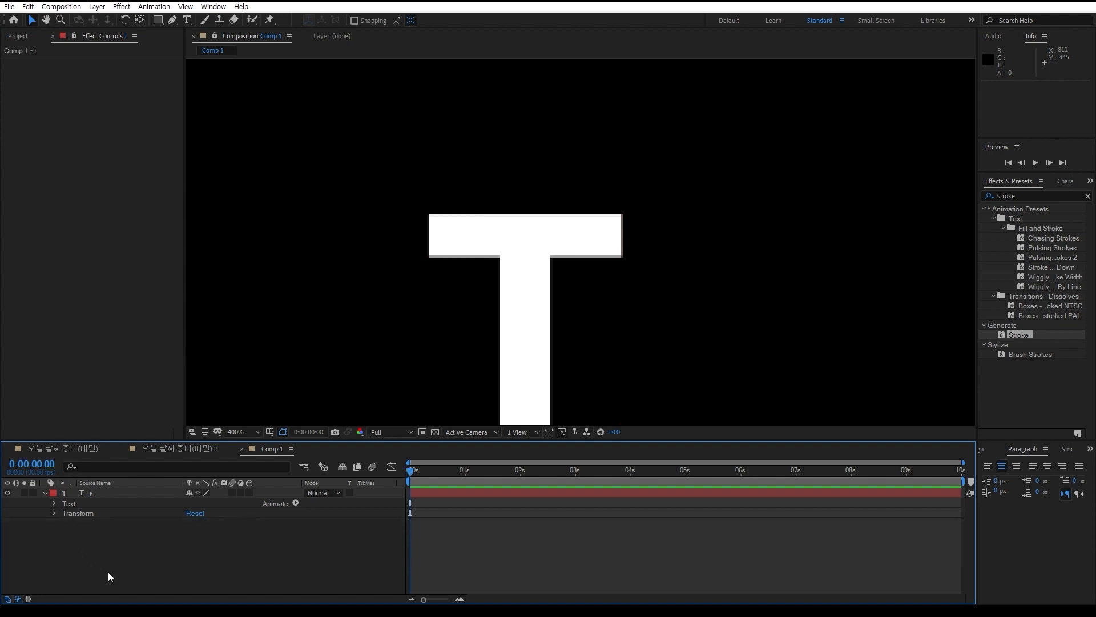
Draw a horizontal open mask path through the T's crossbar on the text layer with the Pen tool
click(172, 20)
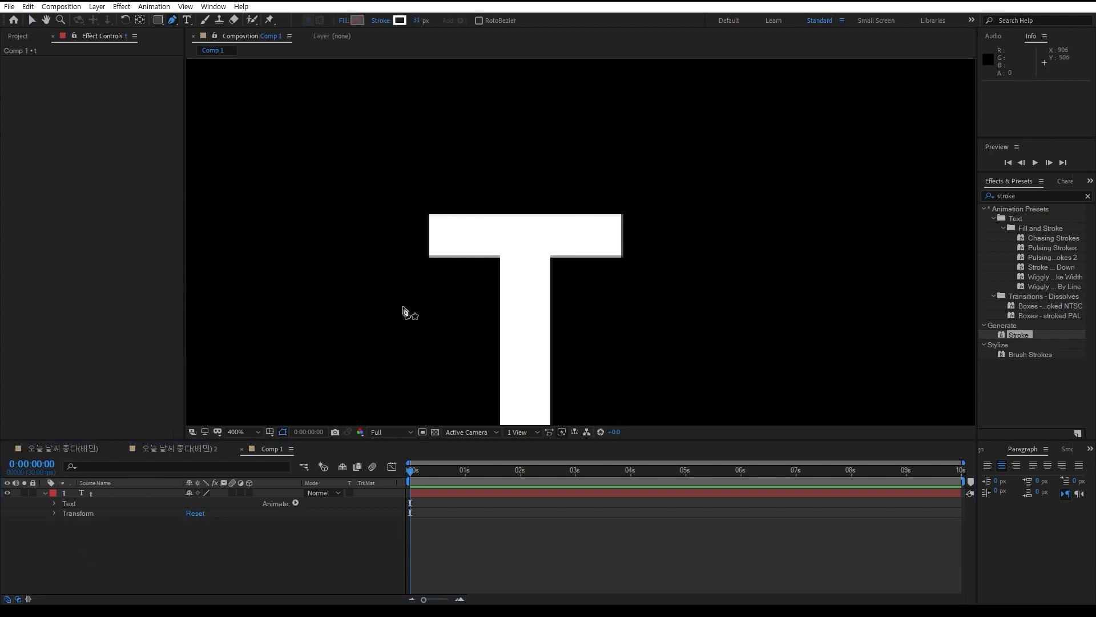
click(131, 494)
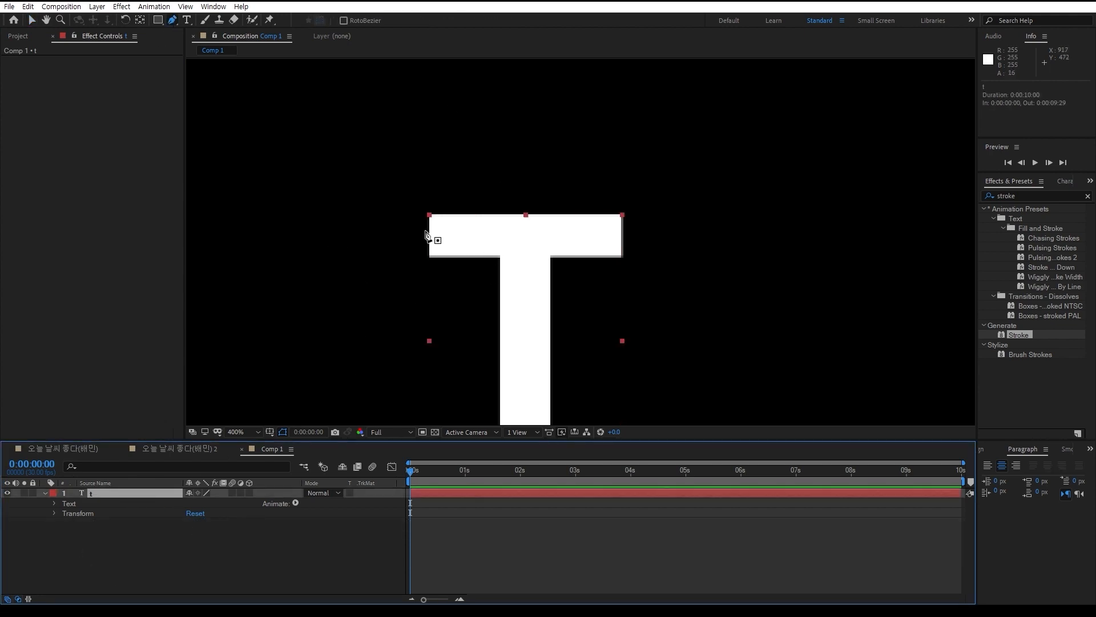
click(415, 234)
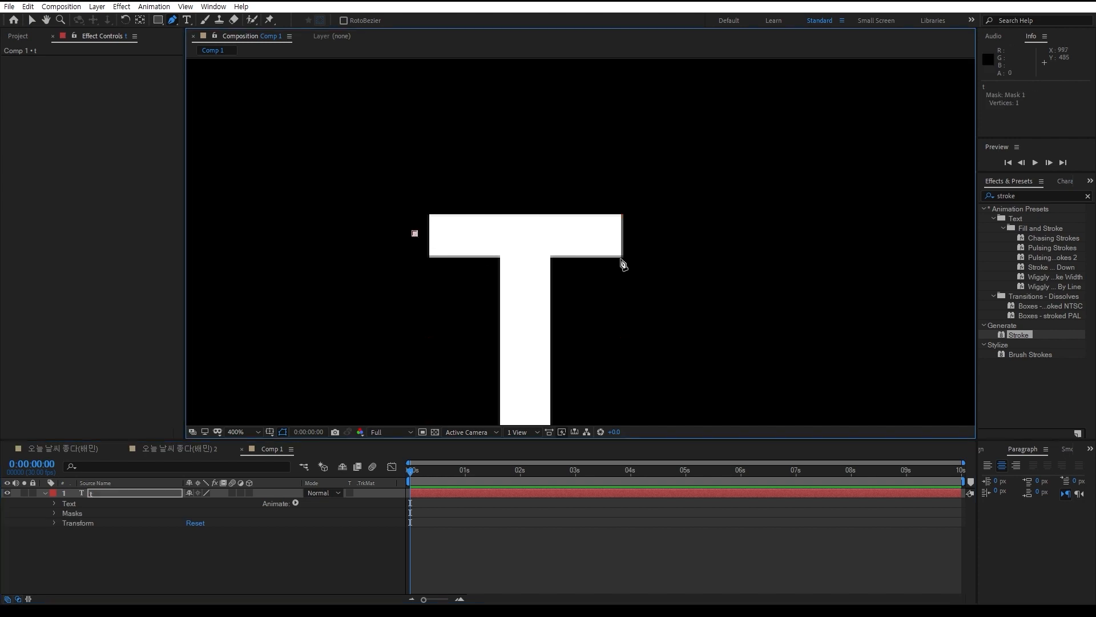
click(658, 233)
click(306, 560)
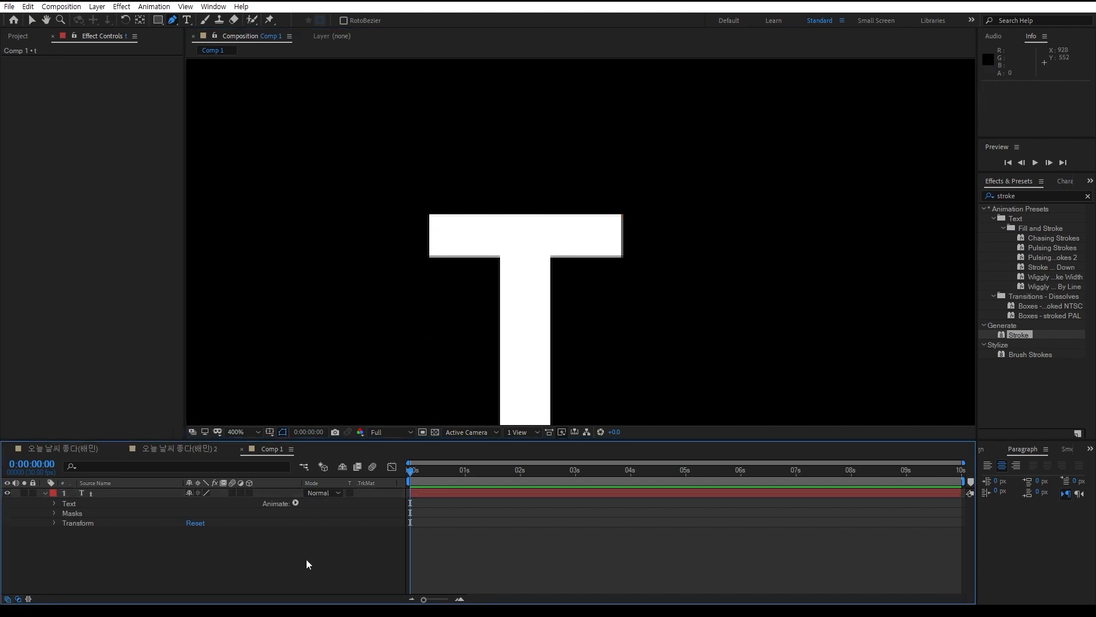
Draw a separate vertical mask path on the text layer, from above the T's crossbar to below its base
click(101, 493)
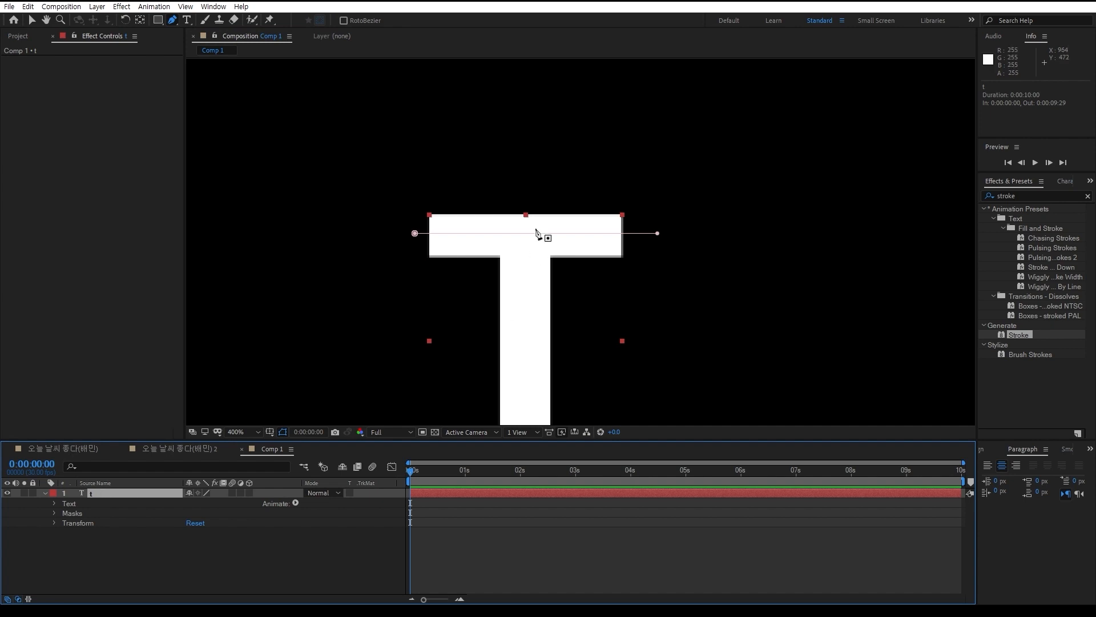
click(231, 589)
click(136, 492)
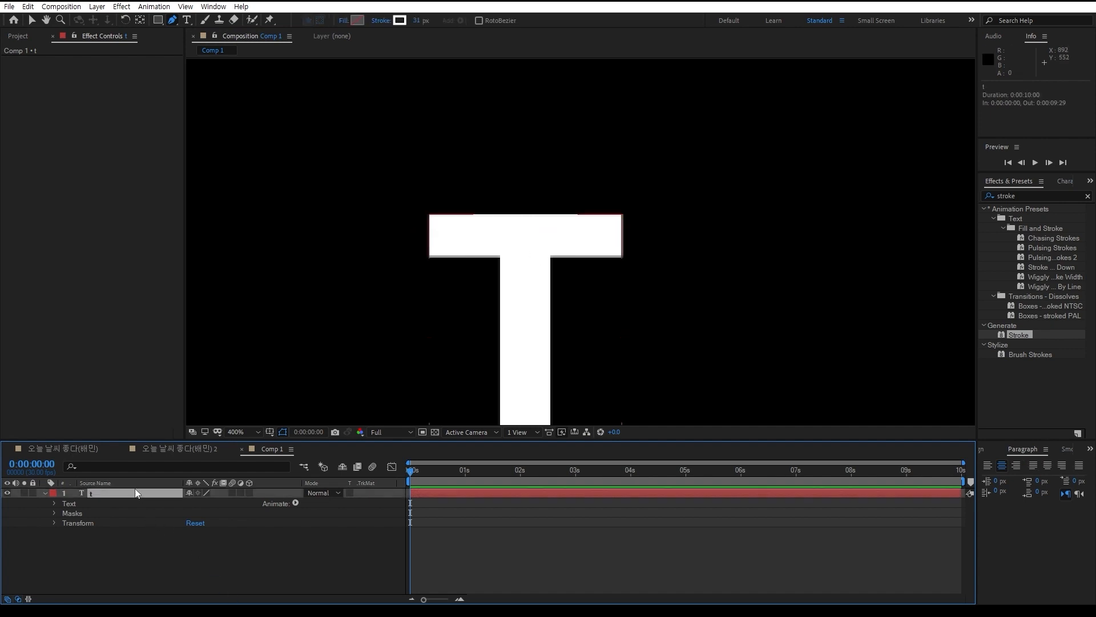
click(145, 532)
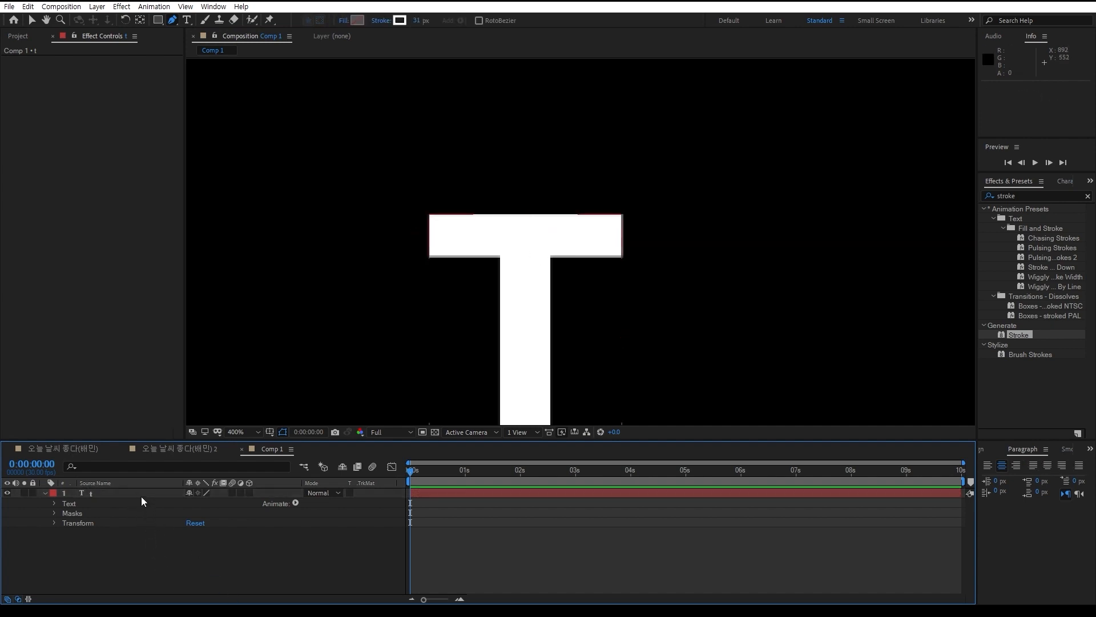
click(142, 495)
click(522, 185)
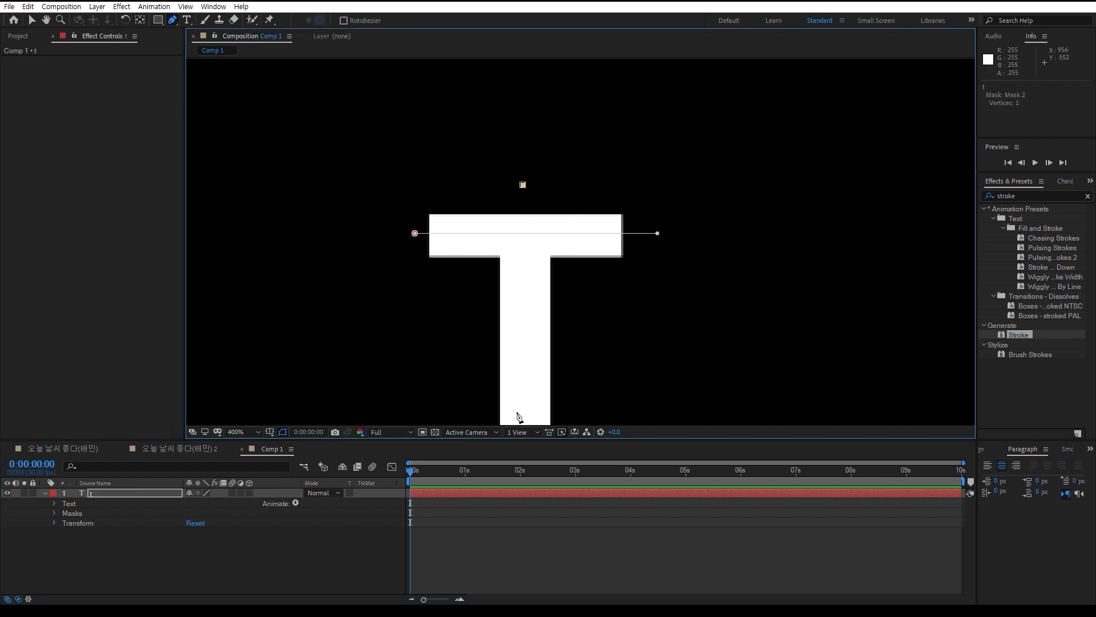
key(comma)
shift+click(556, 371)
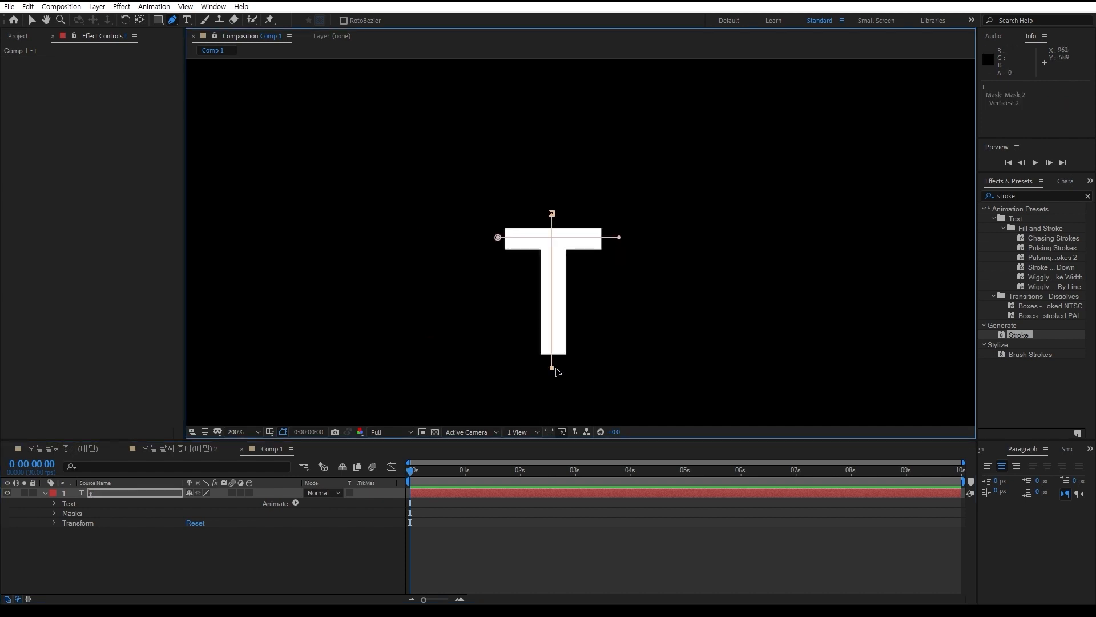
Undo both mask paths and redraw a two-point horizontal mask path across the T's crossbar
key(ctrl+z)
key(ctrl+z)
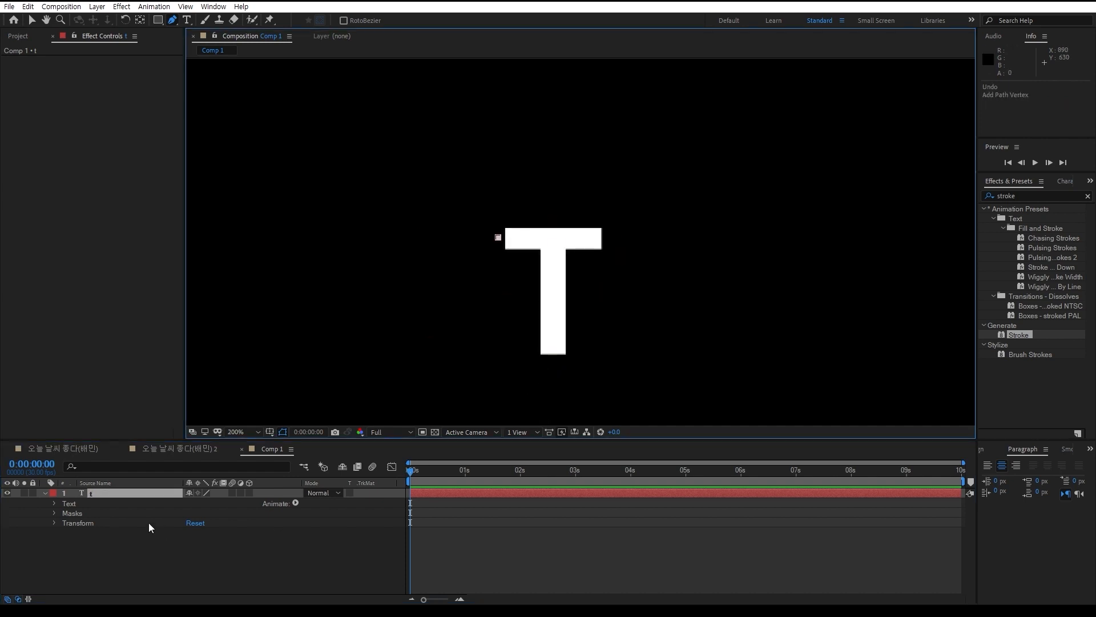
click(492, 242)
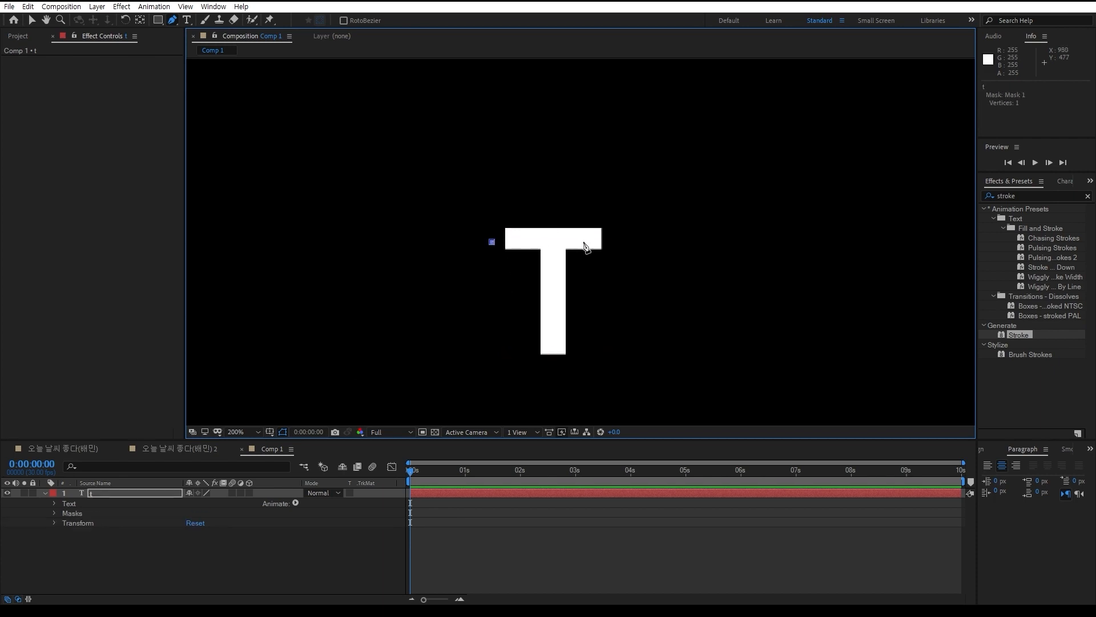
ctrl+click(626, 242)
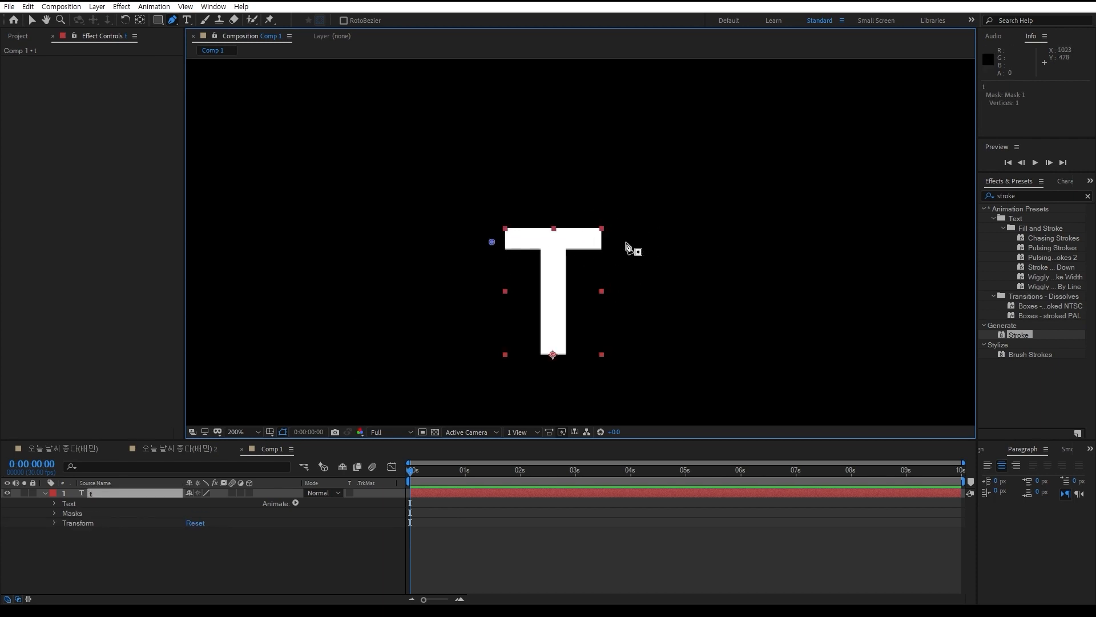
click(625, 242)
Undo the redrawn crossbar path and clear all masks from the text layer
key(ctrl+z)
key(ctrl+z)
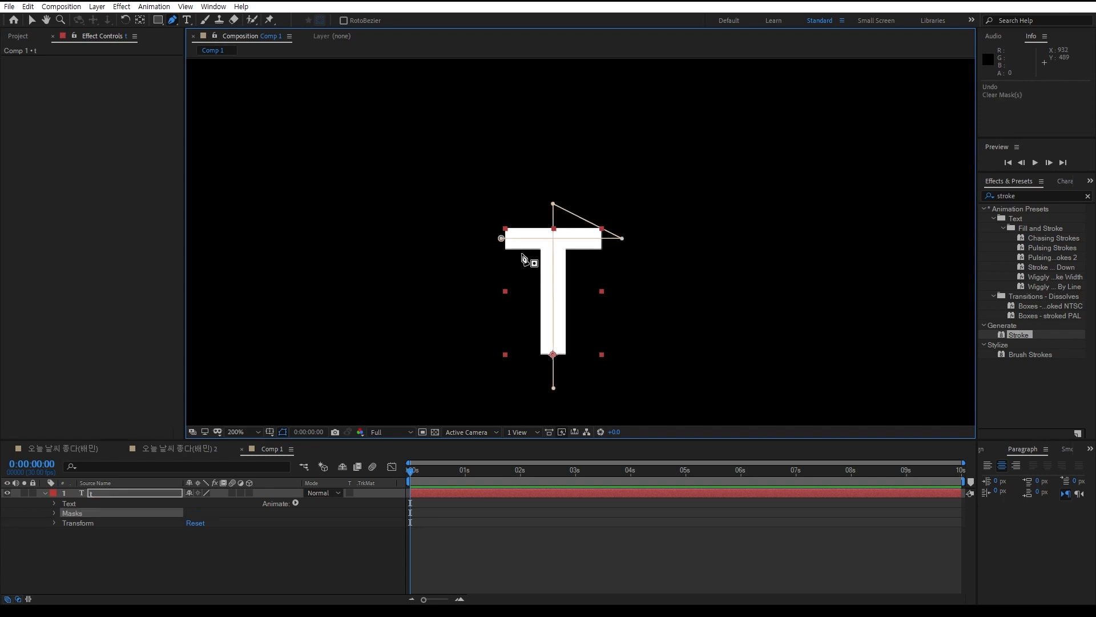
key(Delete)
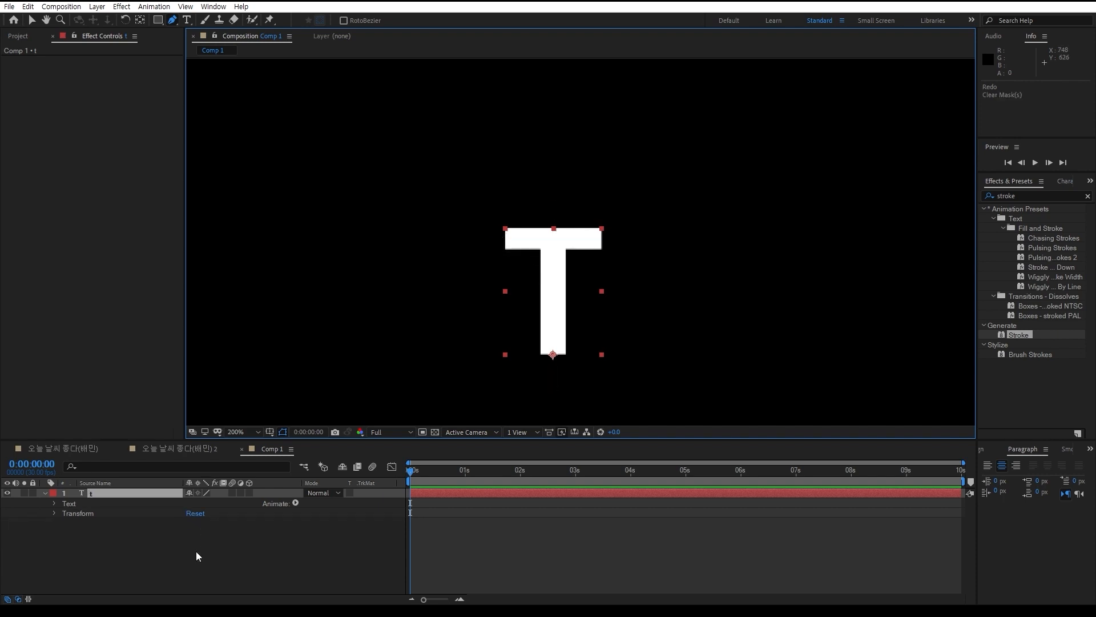
Draw a two-point mask path across the T's crossbar, extending past both of its ends
click(196, 550)
click(109, 491)
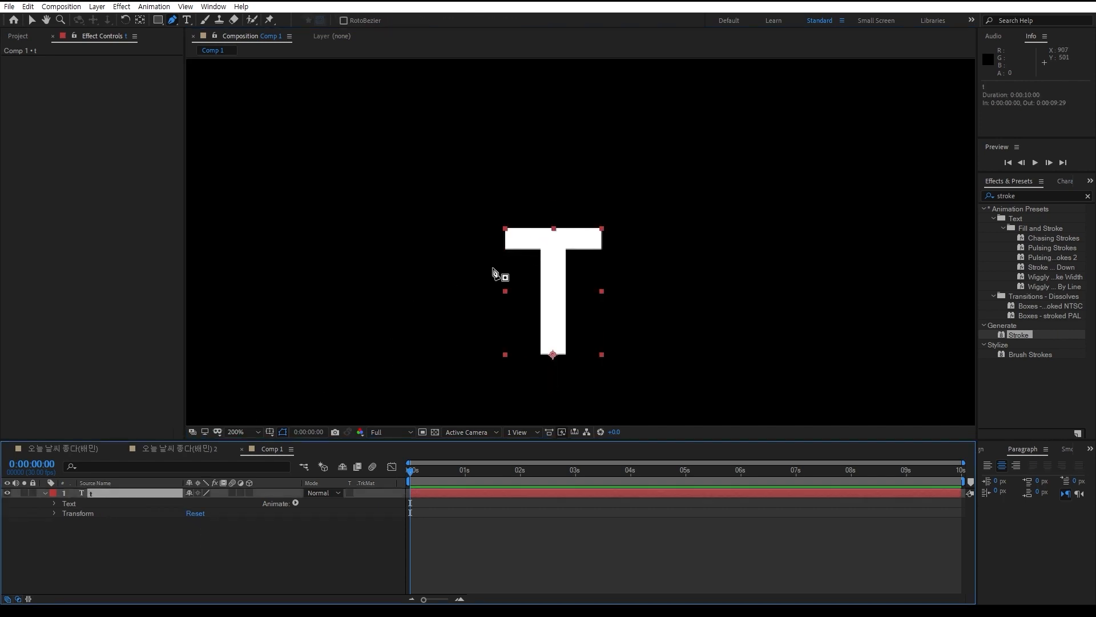
click(492, 237)
click(633, 239)
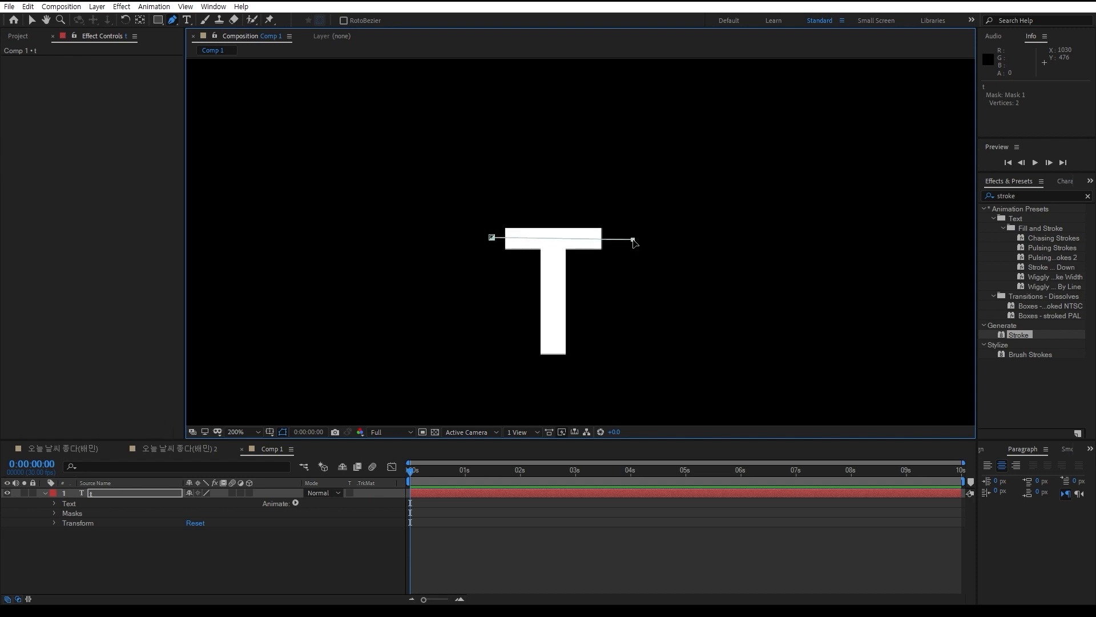
Draw a second two-point mask path down the T's stem, undoing and redrawing it once
click(556, 206)
click(555, 381)
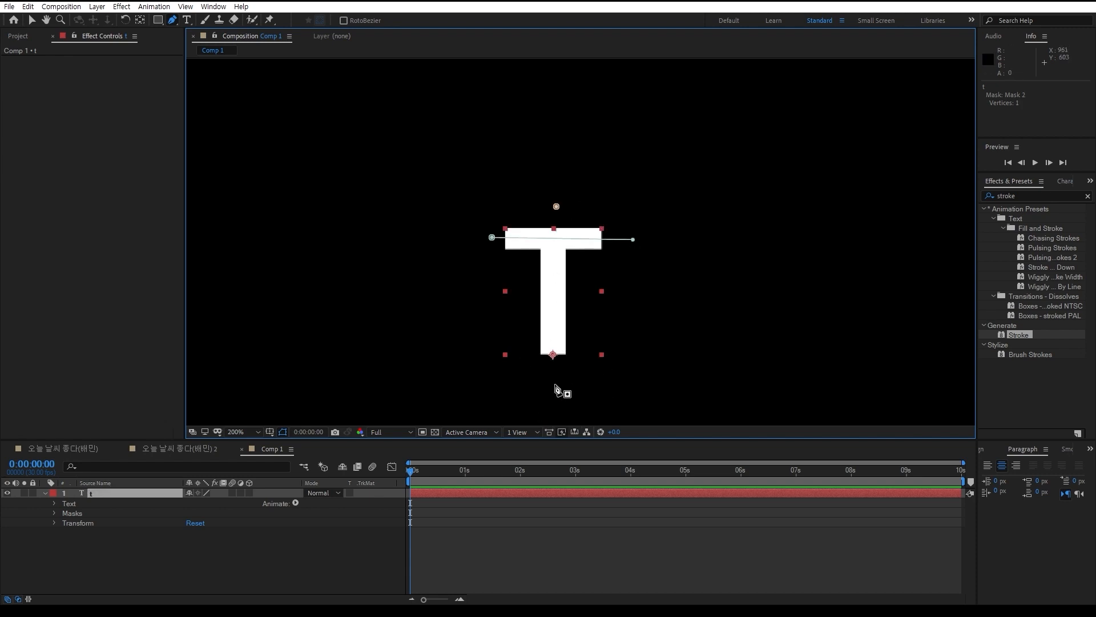
click(552, 387)
key(ctrl+z)
click(556, 206)
click(554, 385)
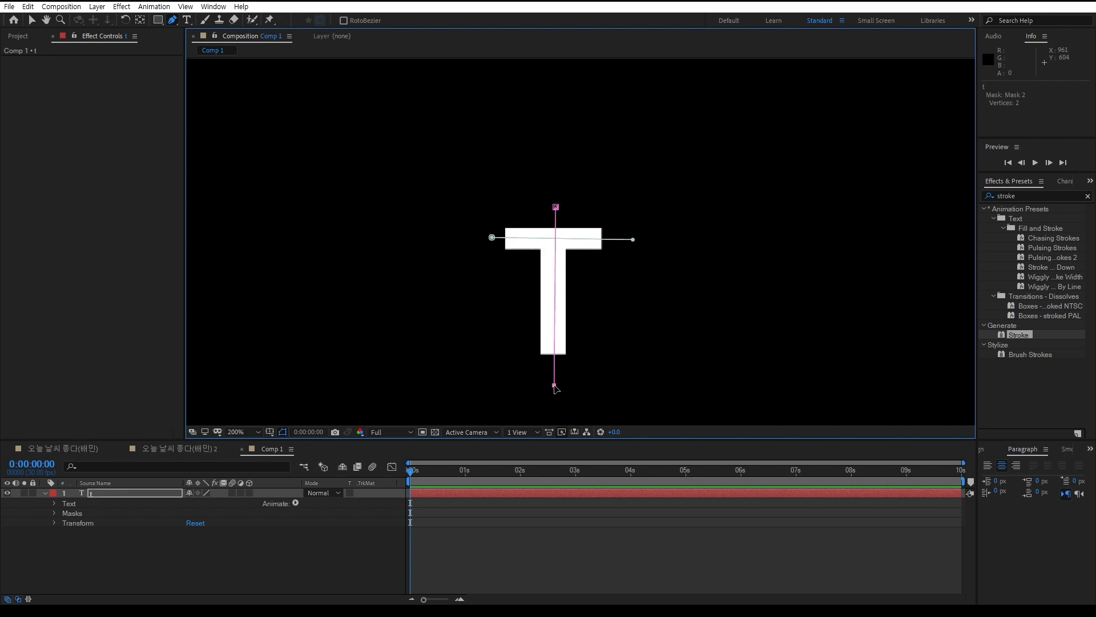
Expand the text layer's Masks group and select Mask 2 to examine the separate paths
click(199, 540)
click(55, 513)
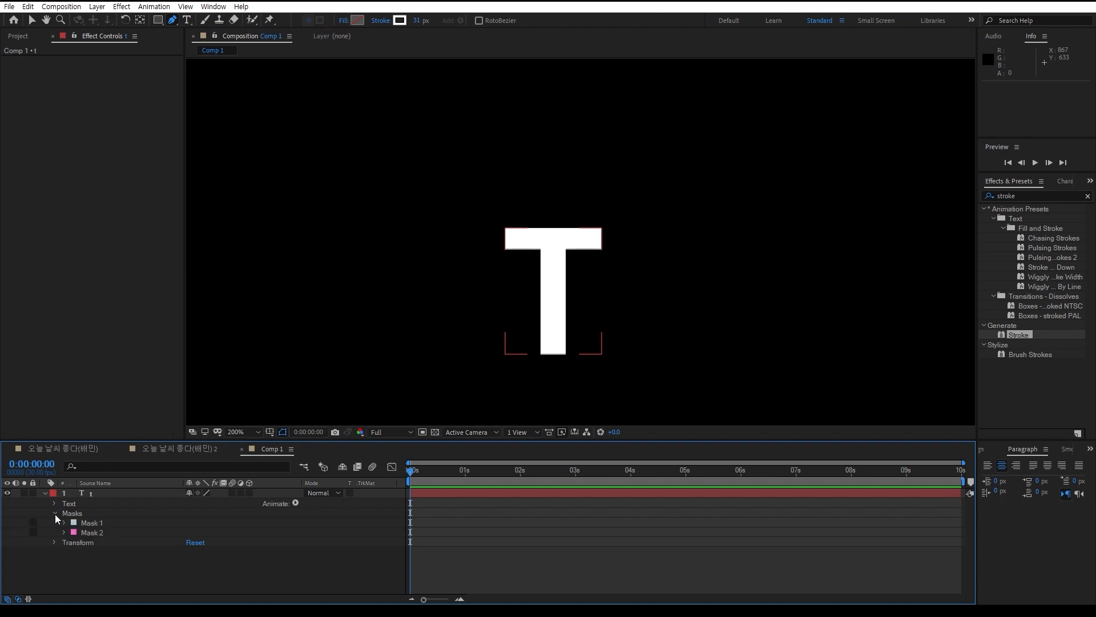
click(97, 533)
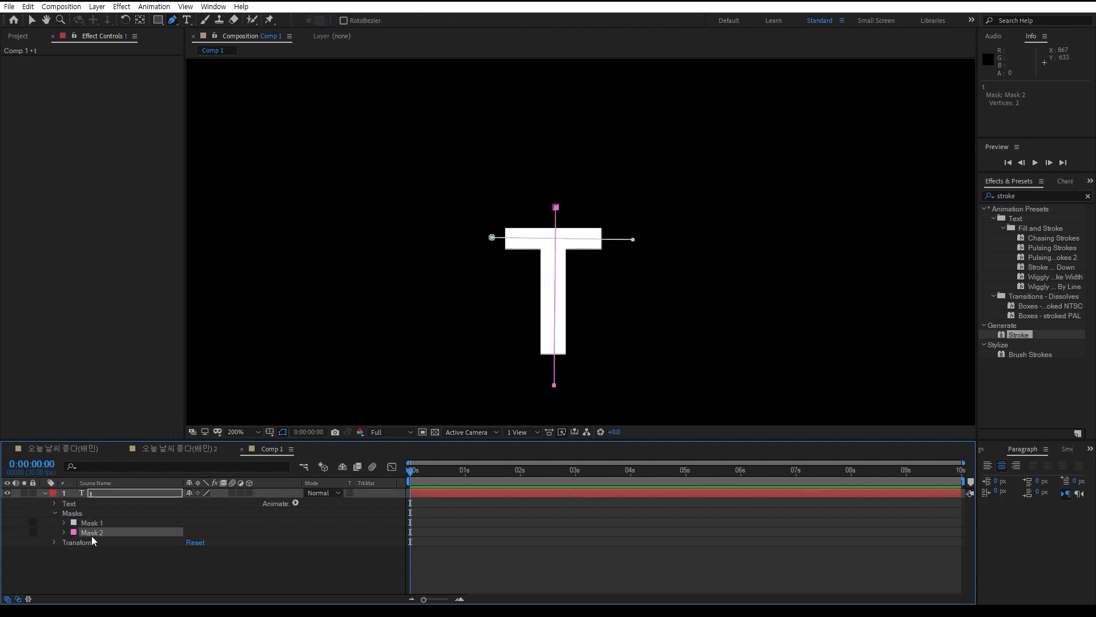
Undo both mask paths on the text layer
key(ctrl+z)
key(ctrl+z)
key(ctrl+z)
key(ctrl+z)
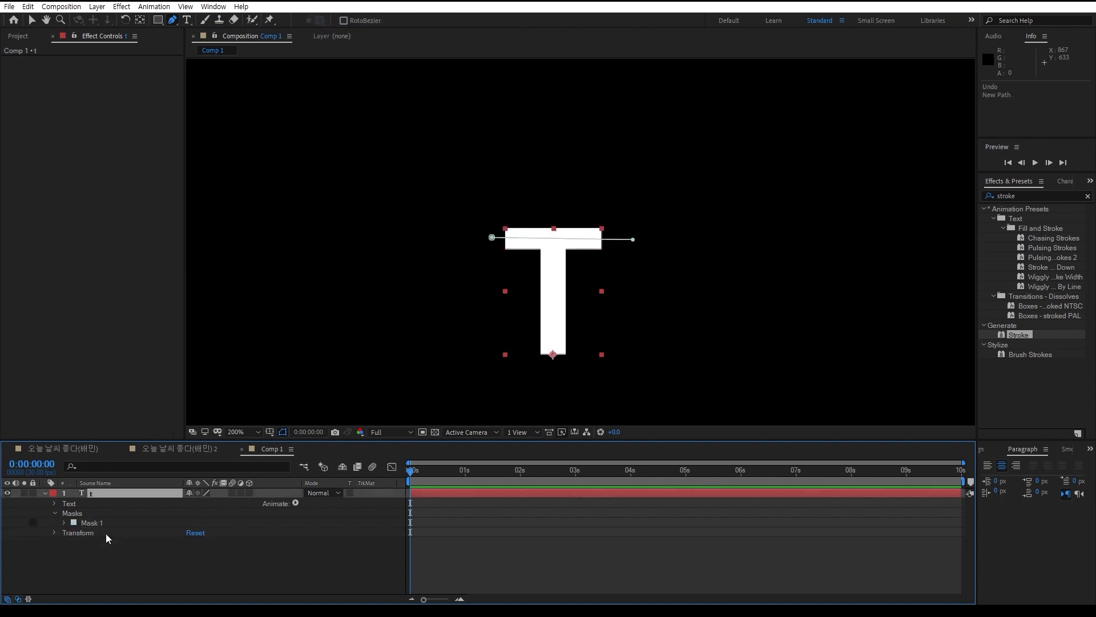
key(ctrl+z)
click(122, 520)
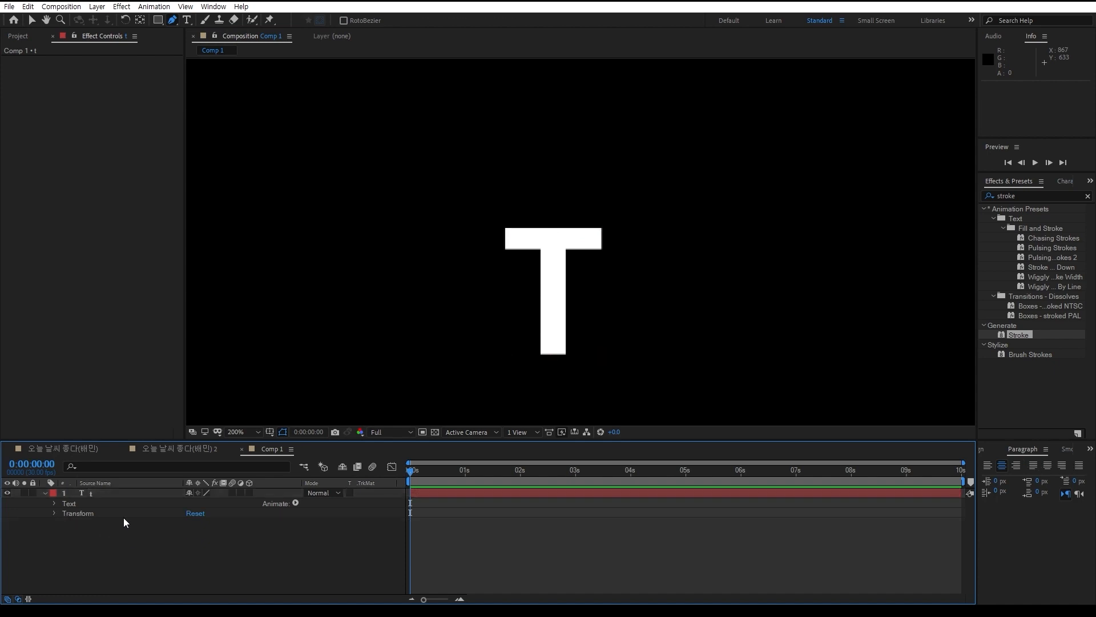
Draw two separate mask paths on the text layer, one across the T's crossbar and one down its stem
click(113, 493)
key(period)
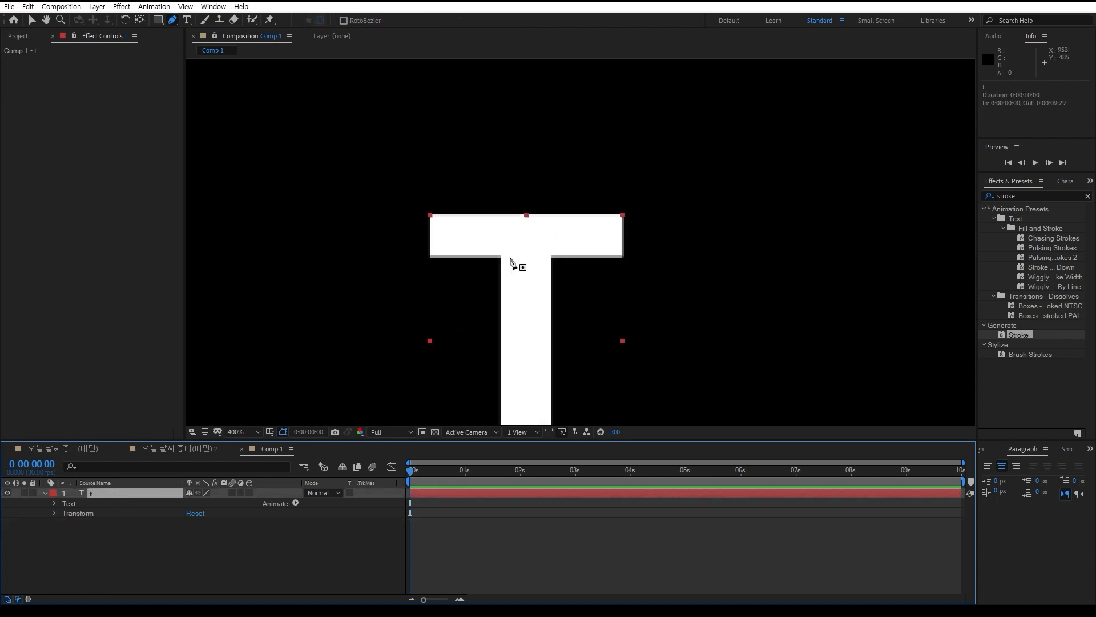
click(411, 232)
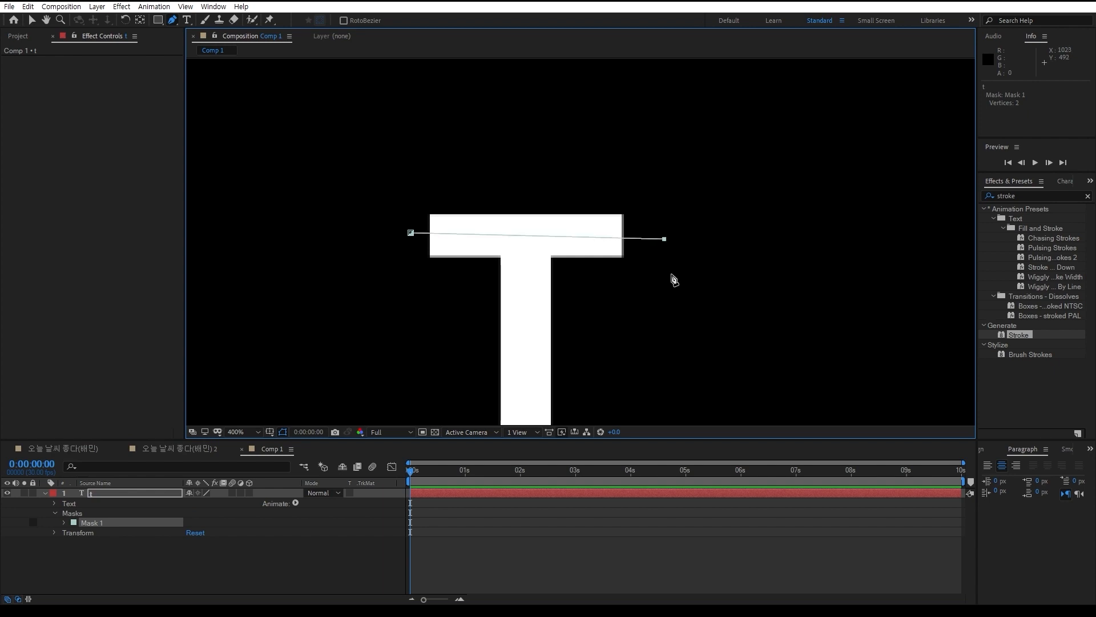
click(202, 574)
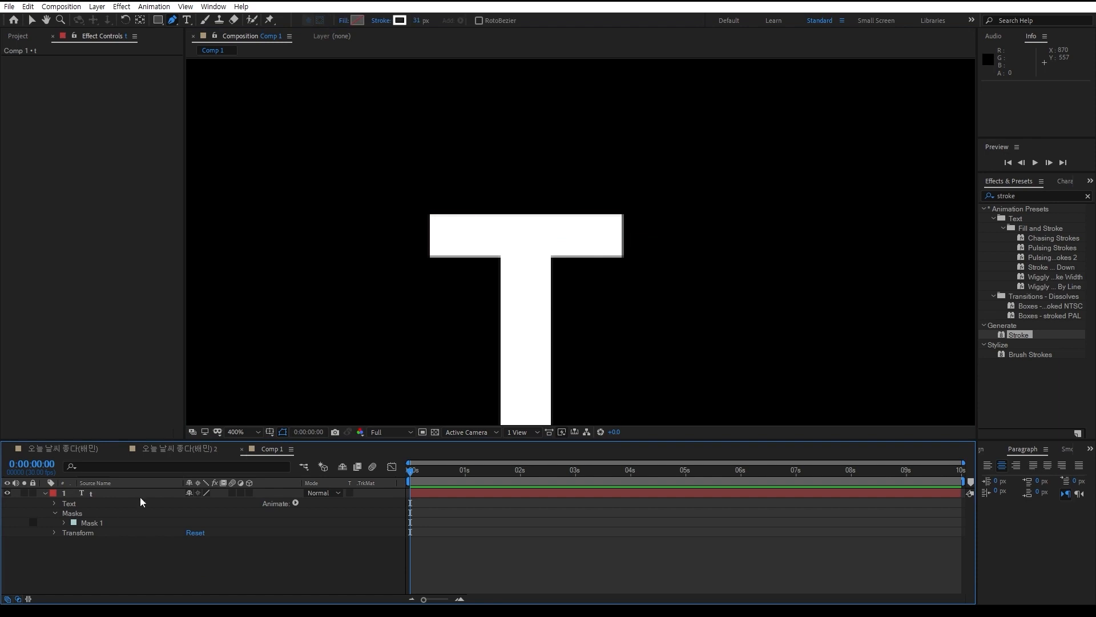
click(114, 492)
click(522, 168)
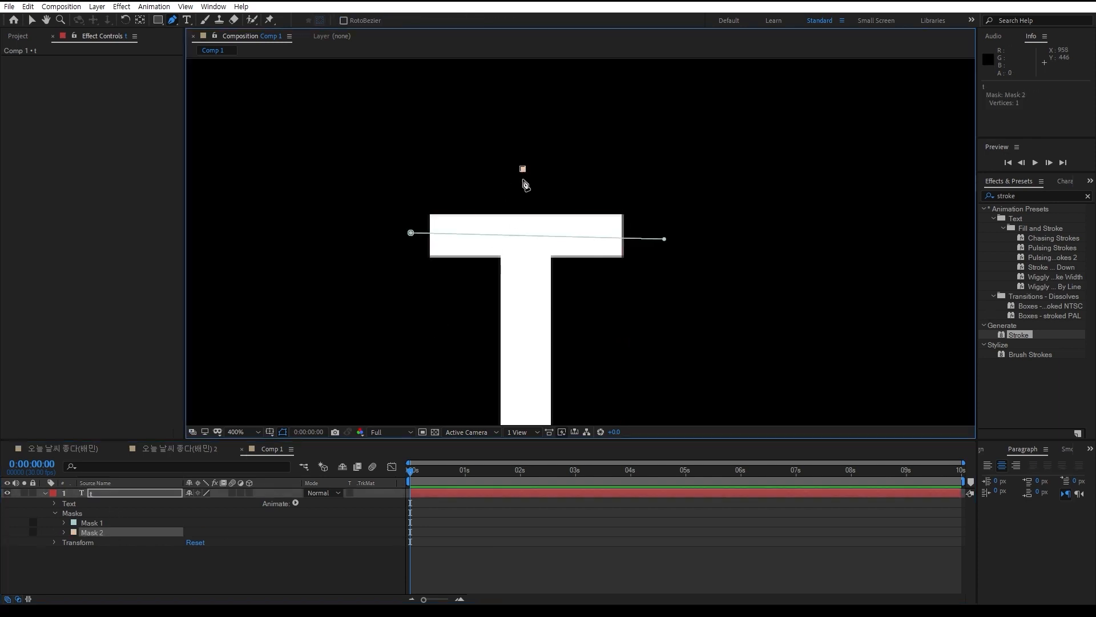
click(524, 413)
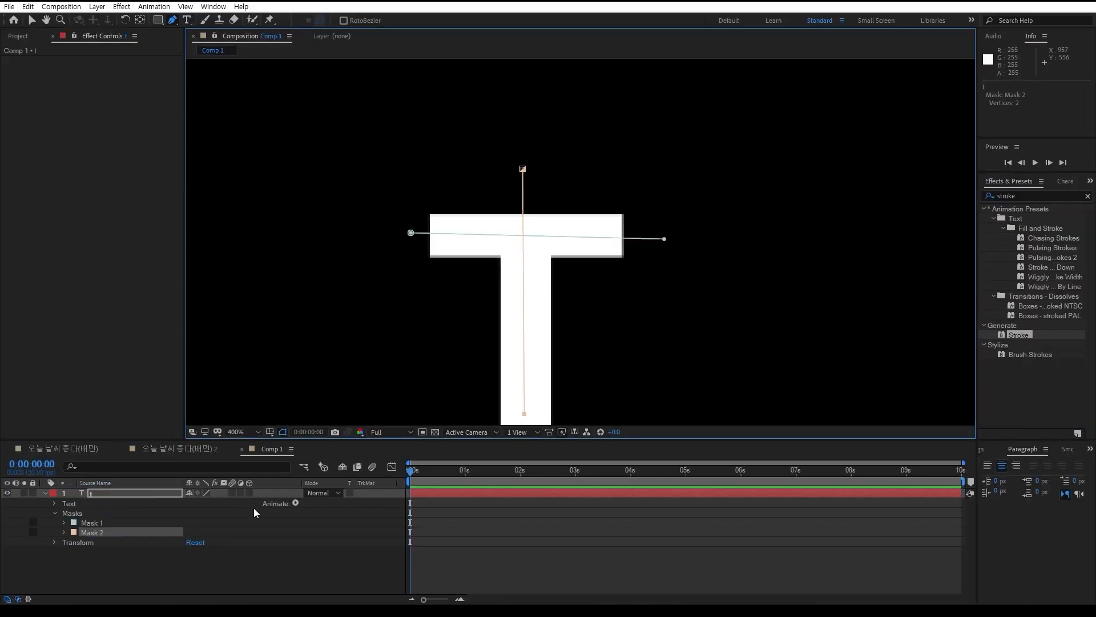
Undo the two separate paths and draw one continuous mask path across the crossbar, up above the T and down its stem
key(ctrl+z)
key(ctrl+z)
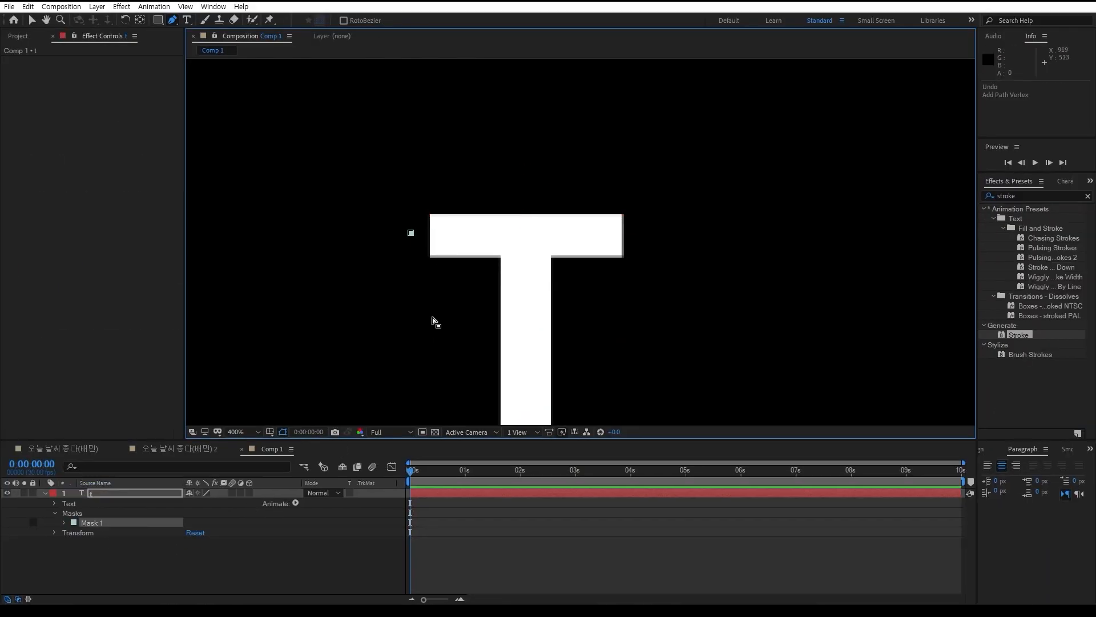
key(ctrl+z)
click(409, 233)
click(653, 238)
click(531, 160)
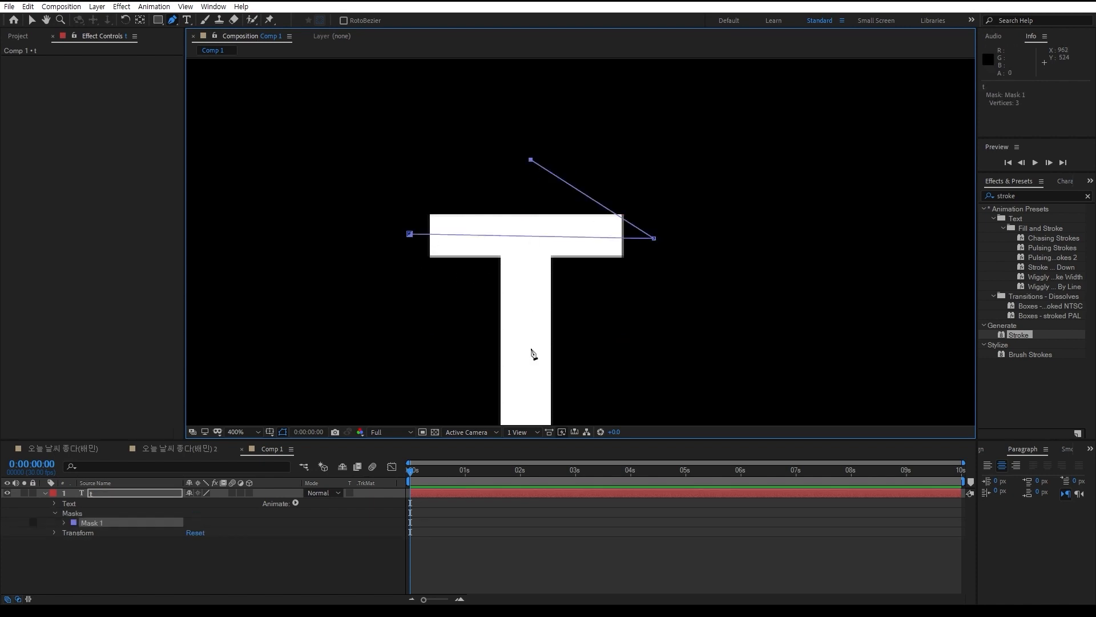
click(528, 374)
Undo the continuous mask path completely
key(ctrl+z)
key(ctrl+z)
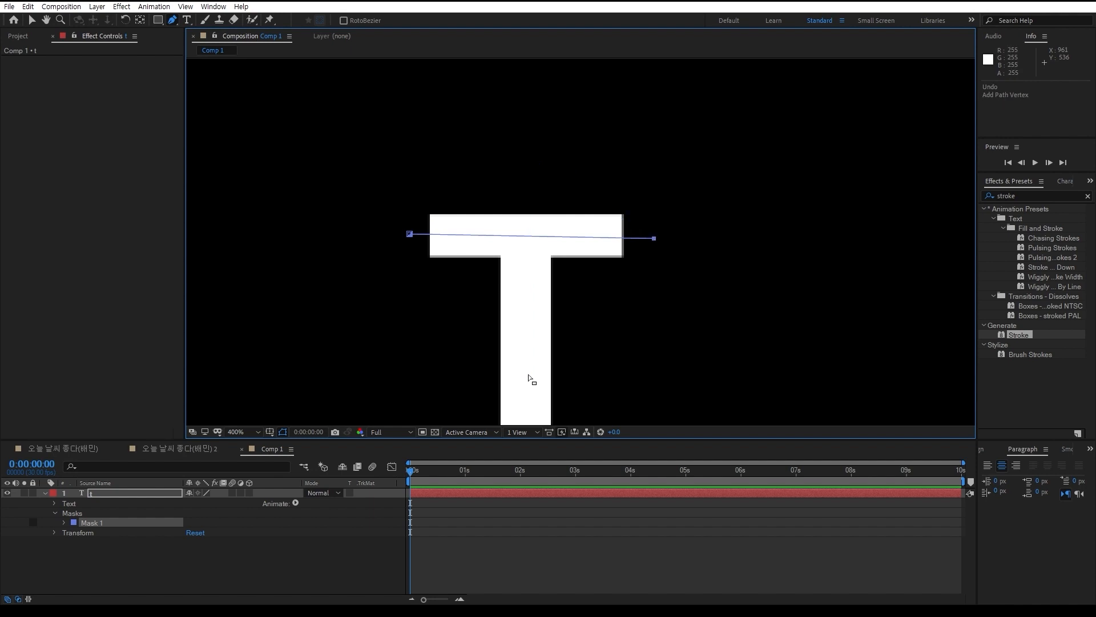
key(ctrl+z)
key(ctrl+z)
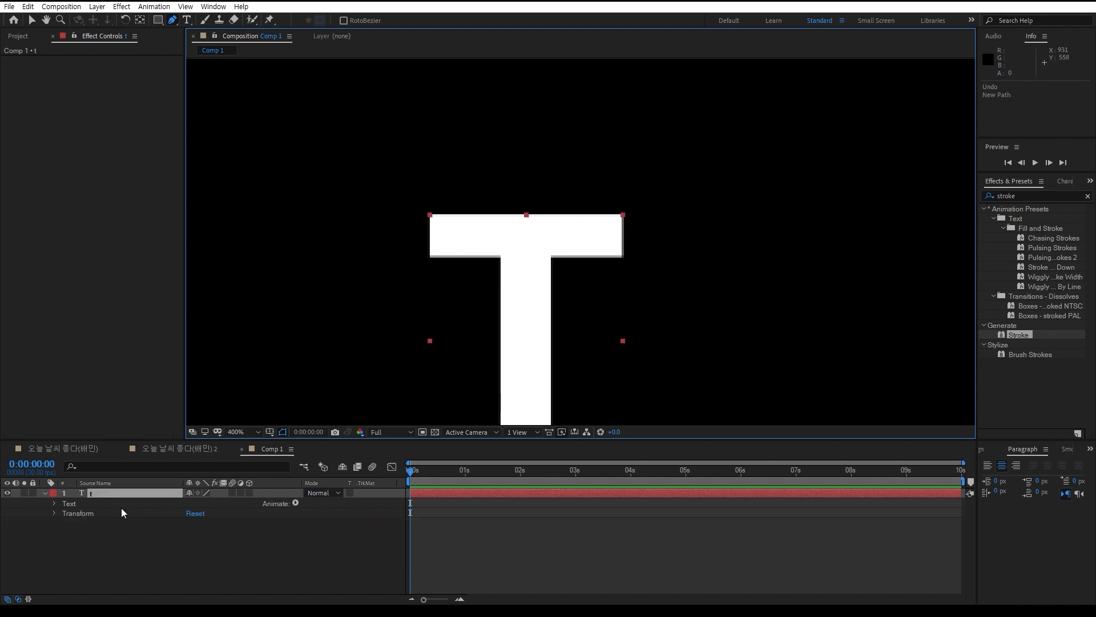
Draw separate mask paths across the T's crossbar and down its stem, moving the stem path's end vertex below the base
click(403, 231)
click(657, 239)
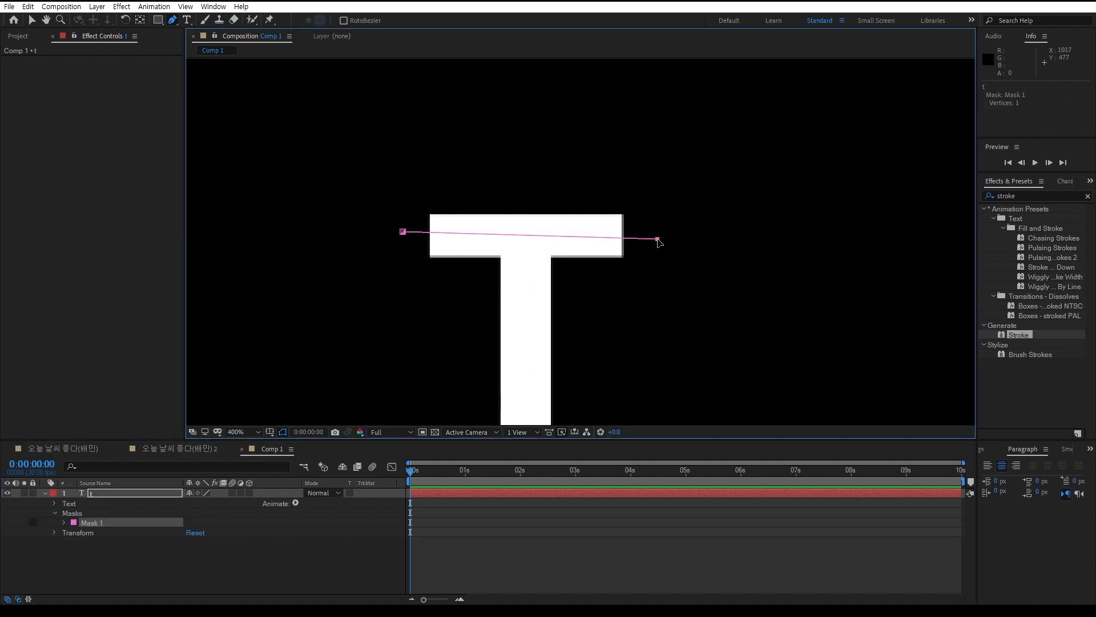
click(526, 169)
click(527, 410)
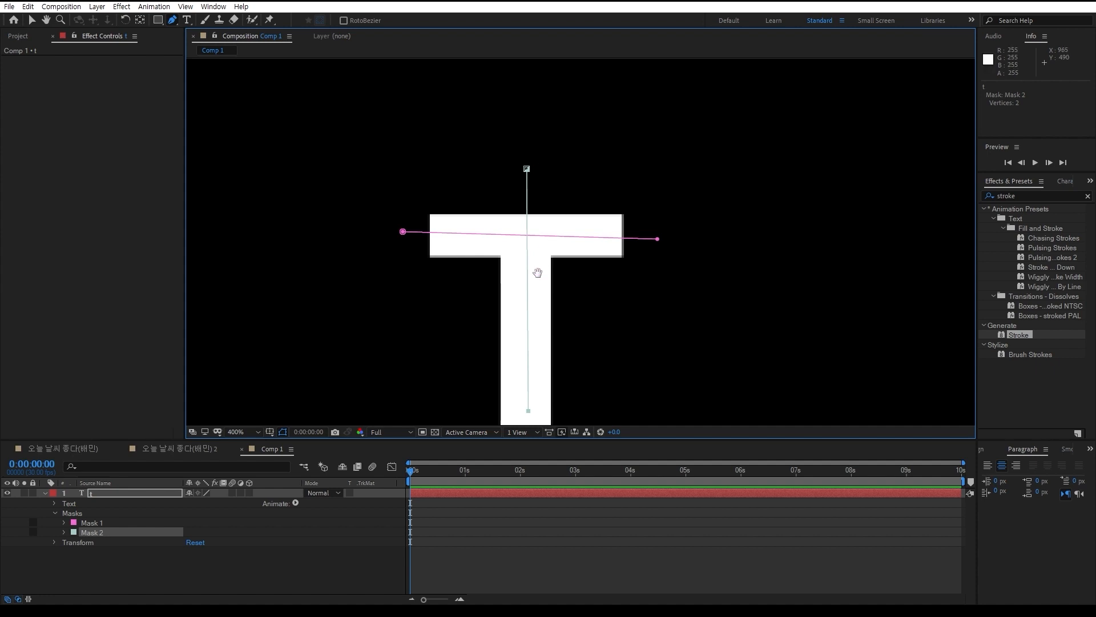
drag(535, 272, 521, 182)
drag(515, 328, 513, 401)
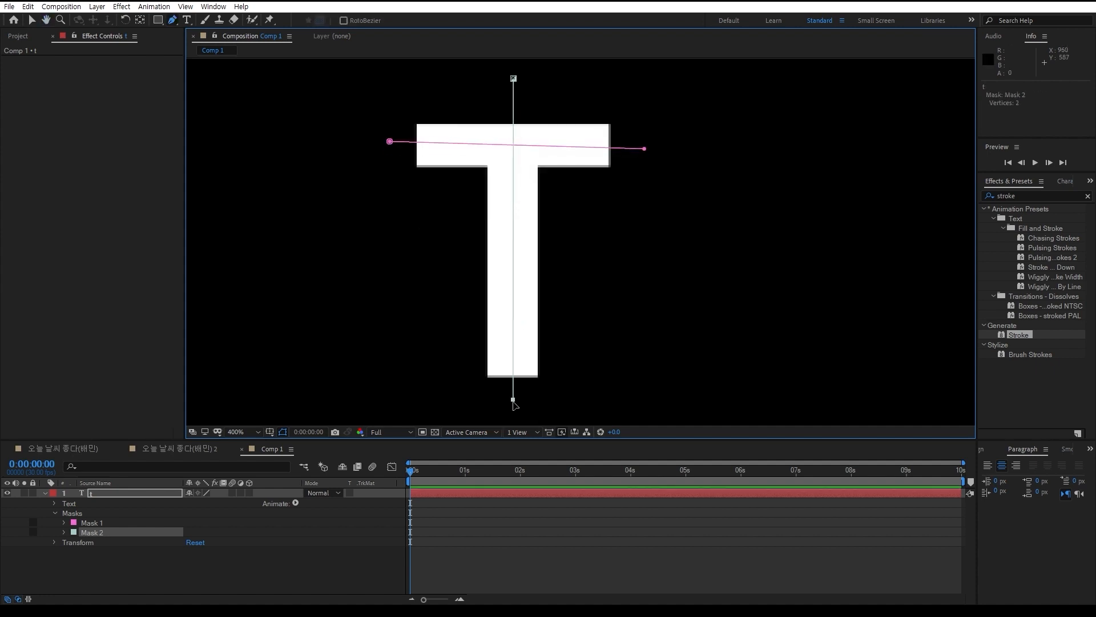
Try adding a third vertex to the stem path at the crossbar path's starting point, undo it, and switch to the Selection tool
click(390, 137)
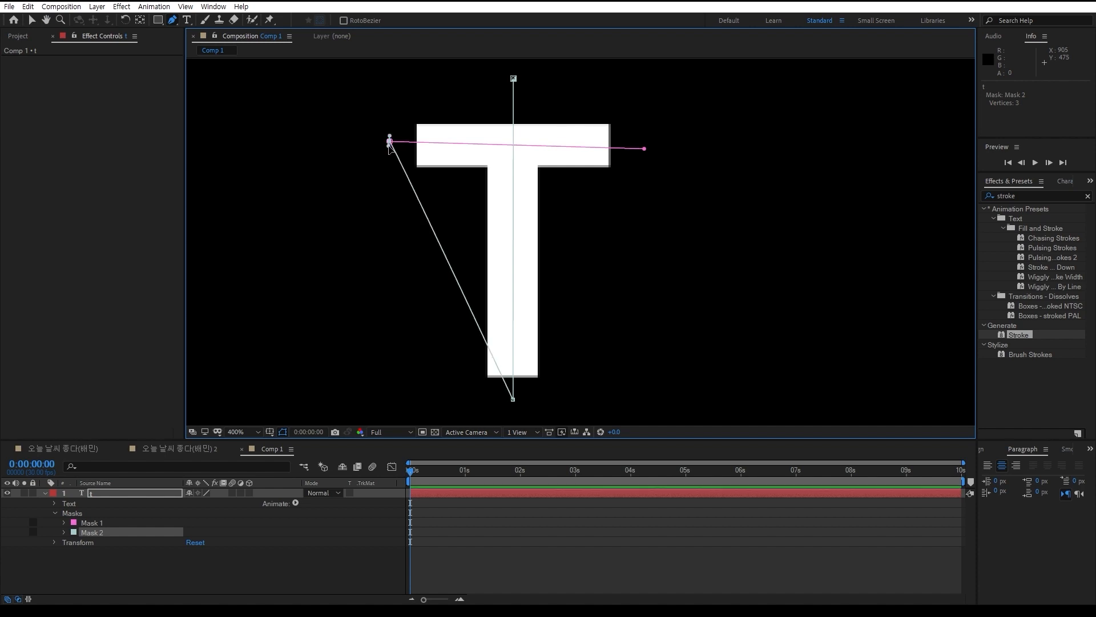
key(ctrl+z)
key(v)
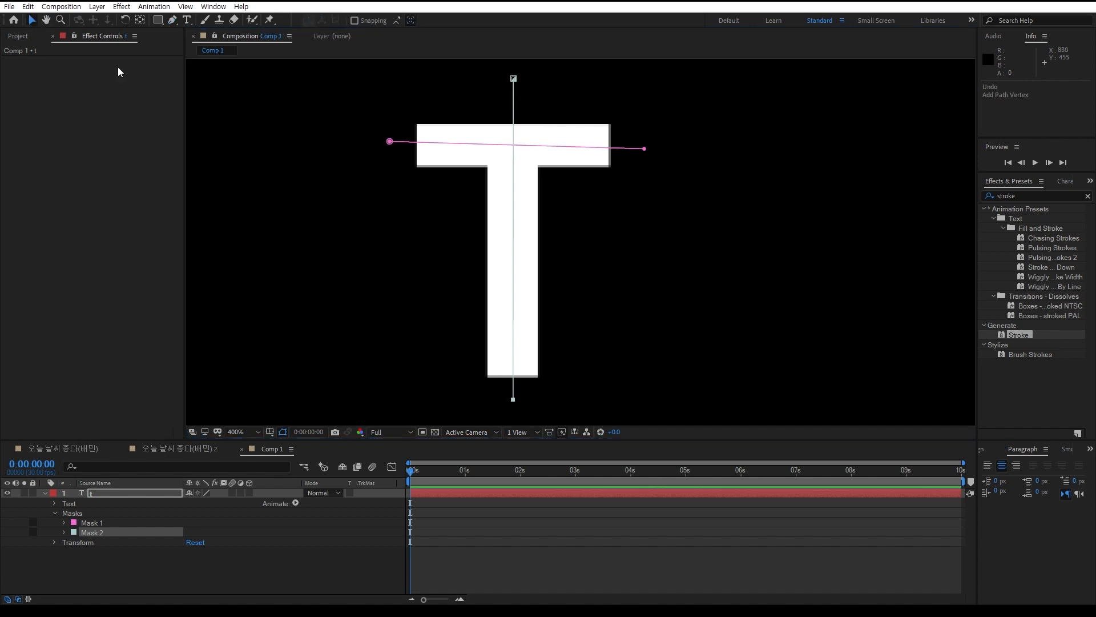
Level the crossbar mask path by adjusting its two end vertices, and apply the Stroke effect to the T text layer
drag(388, 142, 390, 147)
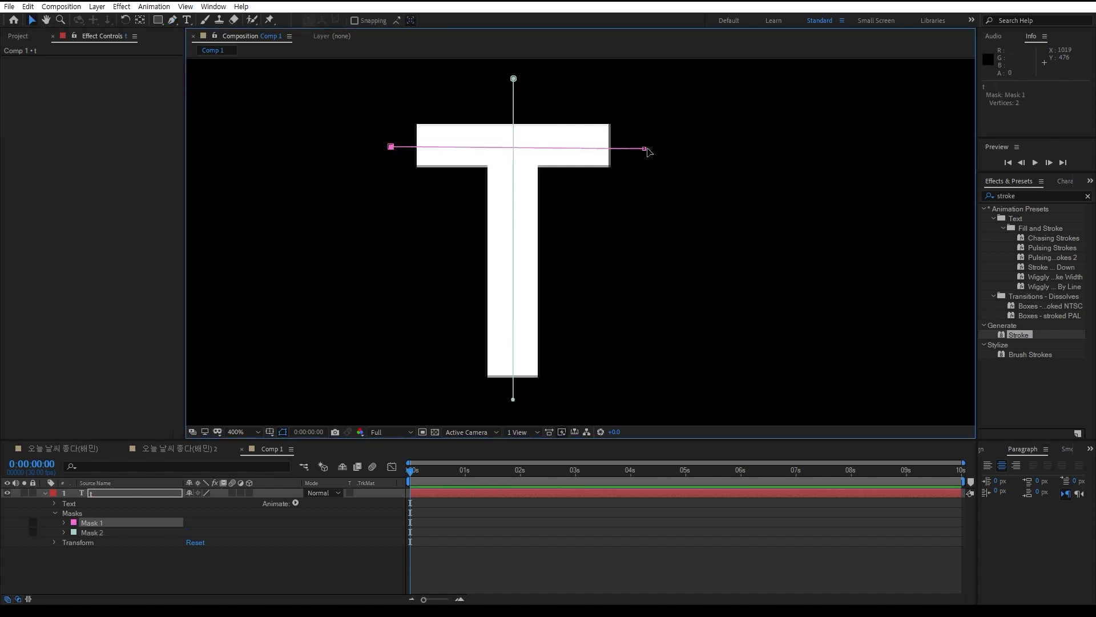
drag(645, 149, 645, 146)
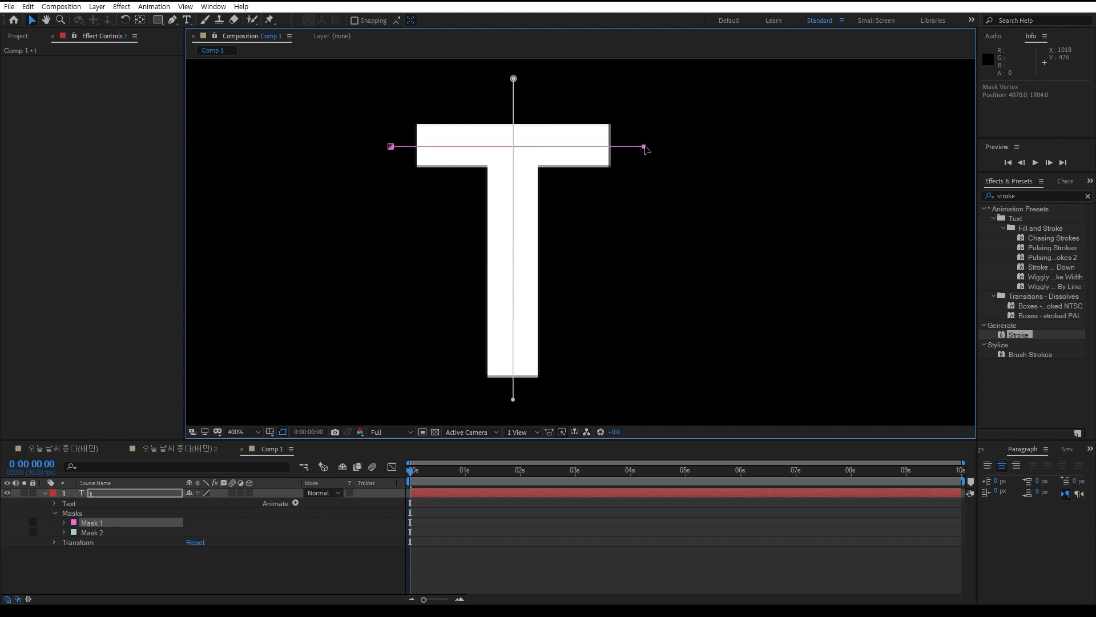
click(132, 495)
double_click(1018, 335)
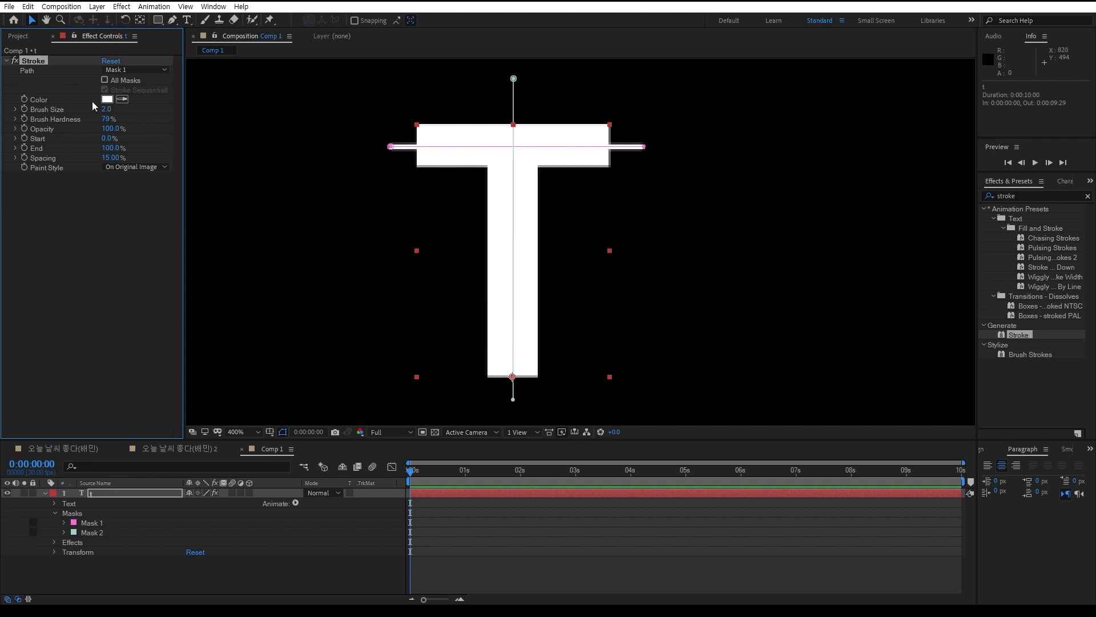
Set the Stroke effect's color to pure red (FF0000) and its brush size to 5.4
click(107, 100)
click(246, 290)
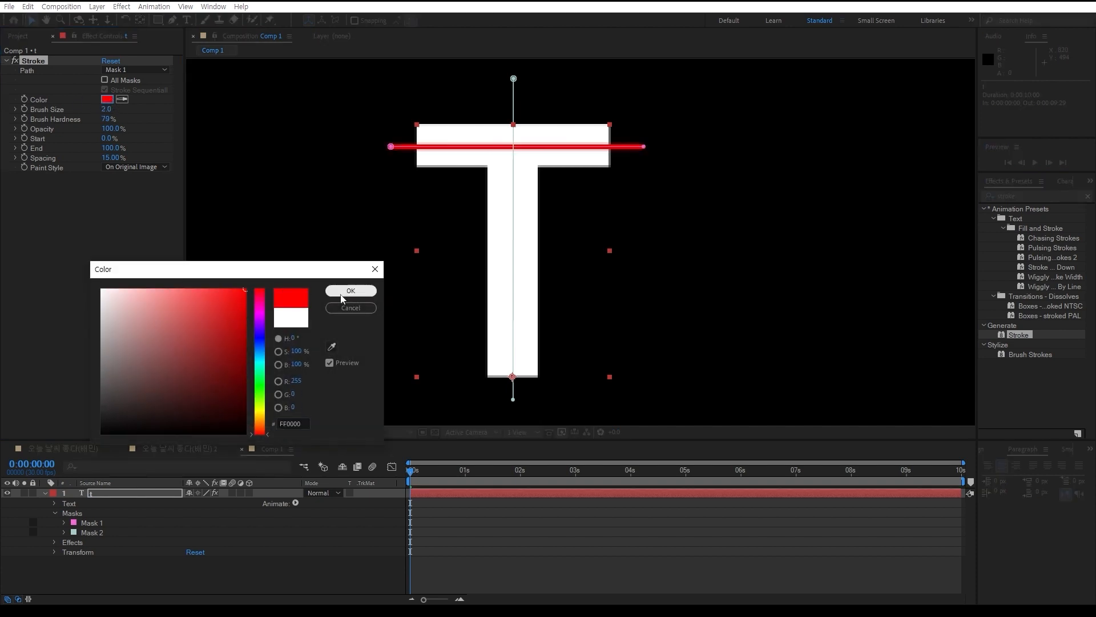
click(345, 292)
drag(106, 110, 128, 110)
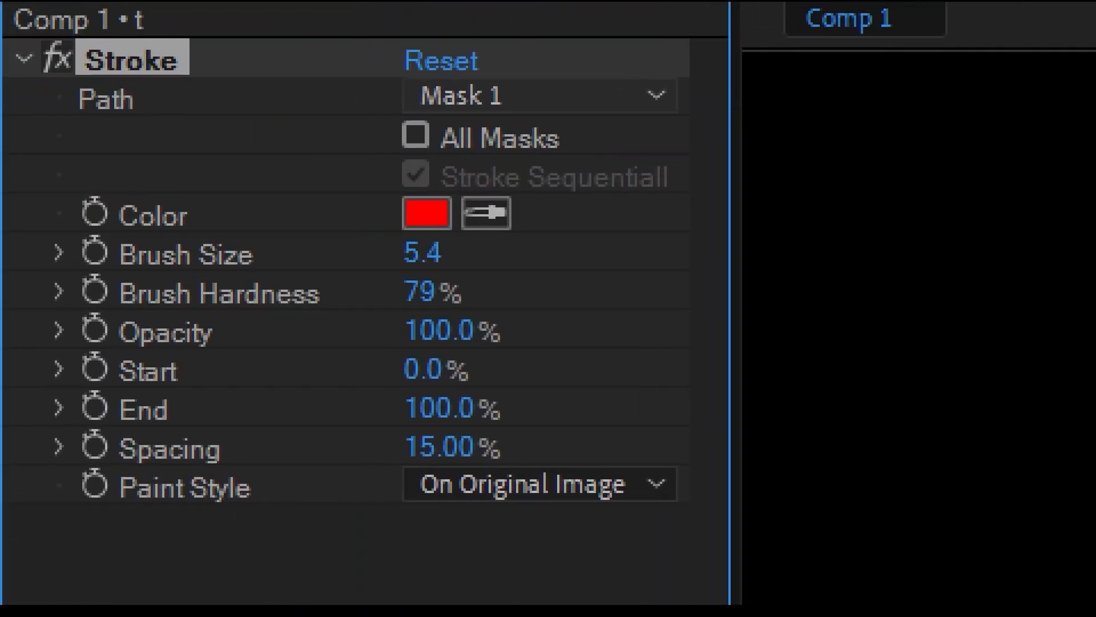
click(159, 137)
drag(105, 134, 169, 135)
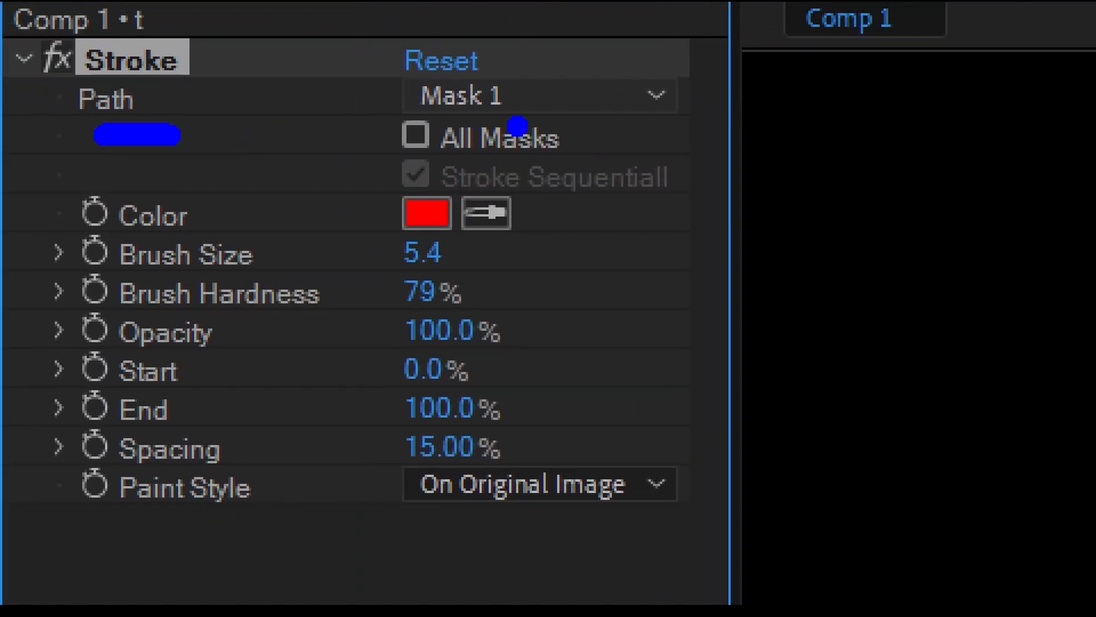
mouse_move(405, 134)
mouse_down()
mouse_move(686, 140)
mouse_move(666, 49)
mouse_move(280, 13)
mouse_move(313, 149)
mouse_up()
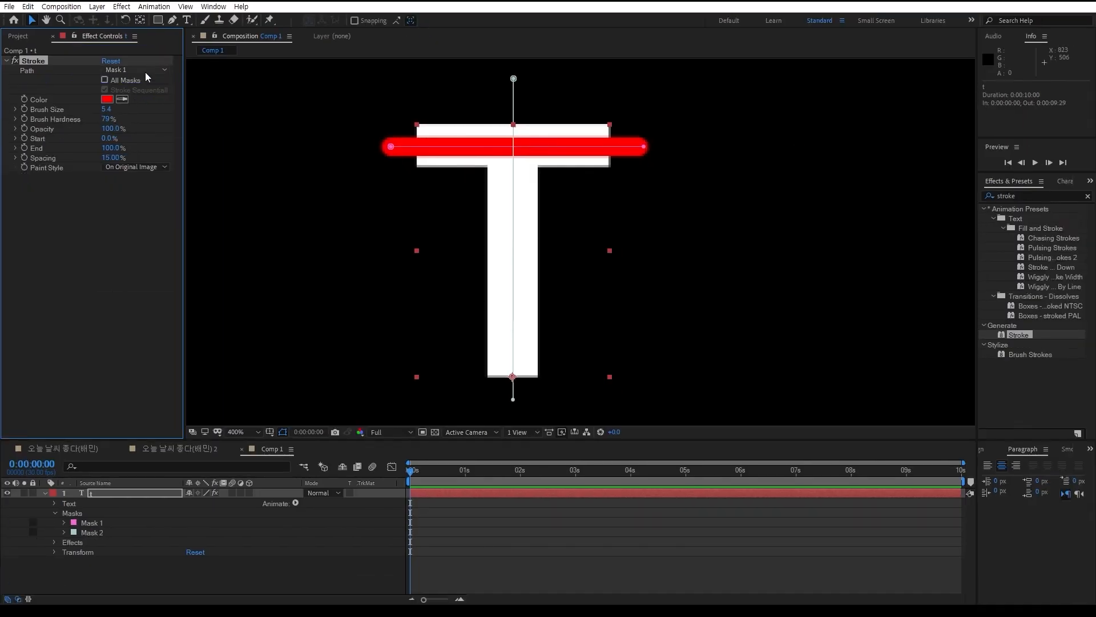
click(145, 71)
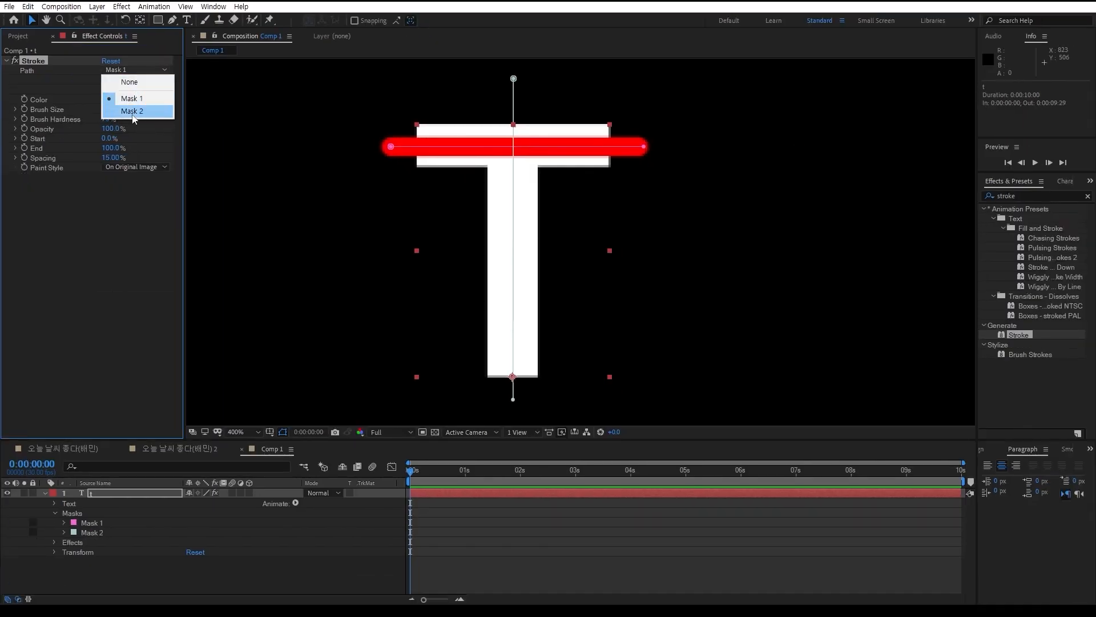
click(103, 258)
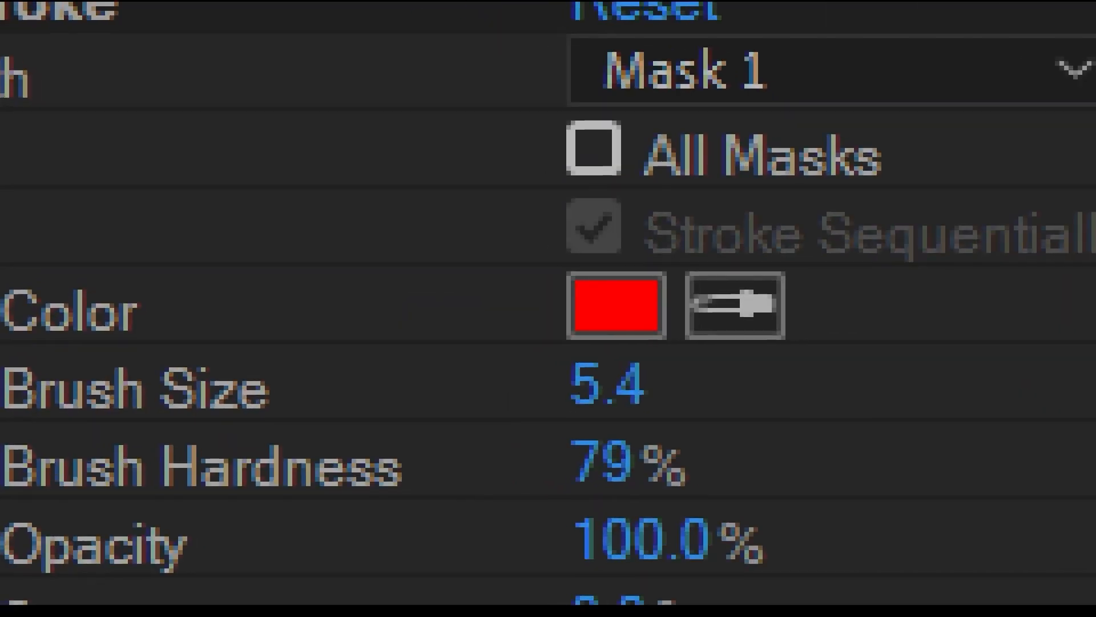
click(605, 210)
mouse_move(523, 217)
mouse_down()
mouse_move(921, 221)
mouse_move(457, 47)
mouse_move(429, 343)
mouse_up()
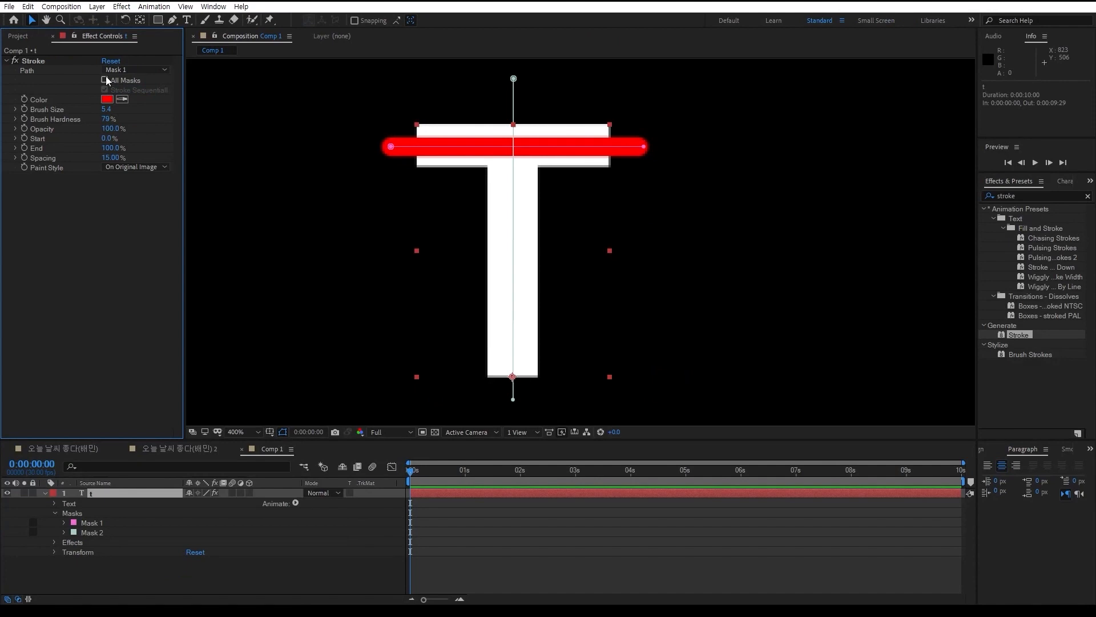
Apply the stroke to all masks and preview the drawing order by sweeping End down to 0% and back to 100%
click(589, 149)
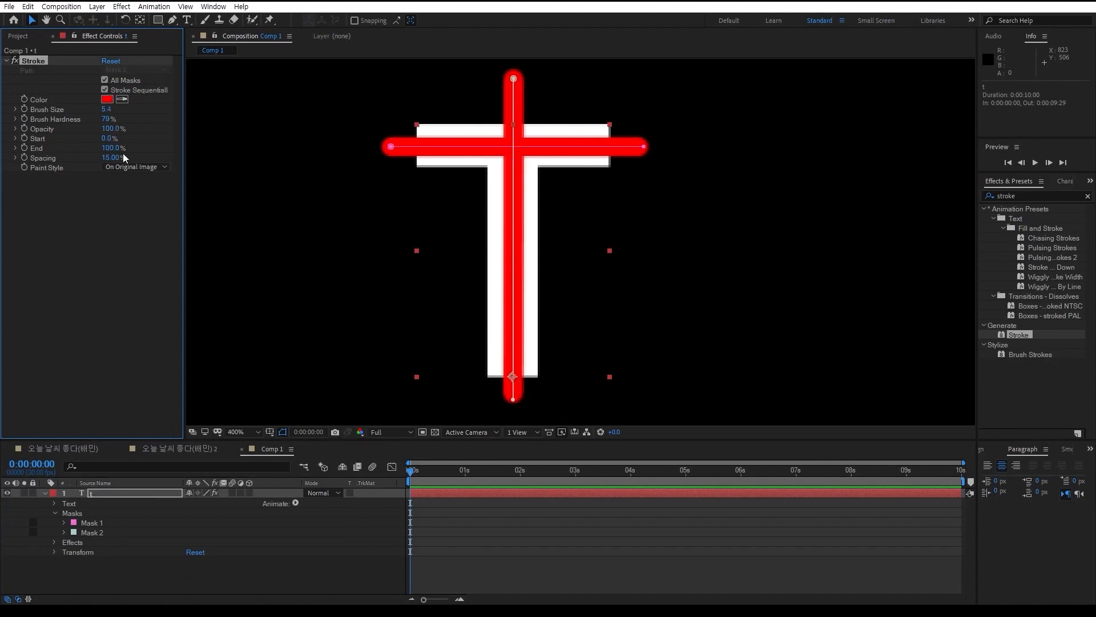
drag(117, 150, 63, 155)
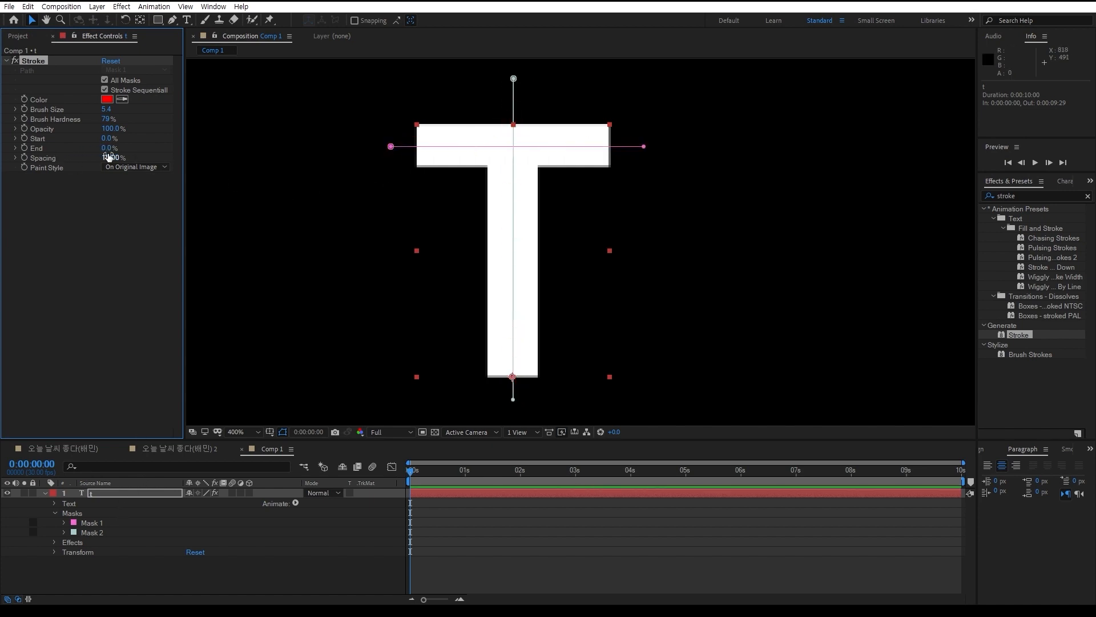
mouse_move(115, 148)
mouse_down()
mouse_move(185, 155)
mouse_move(76, 156)
mouse_move(154, 150)
mouse_up()
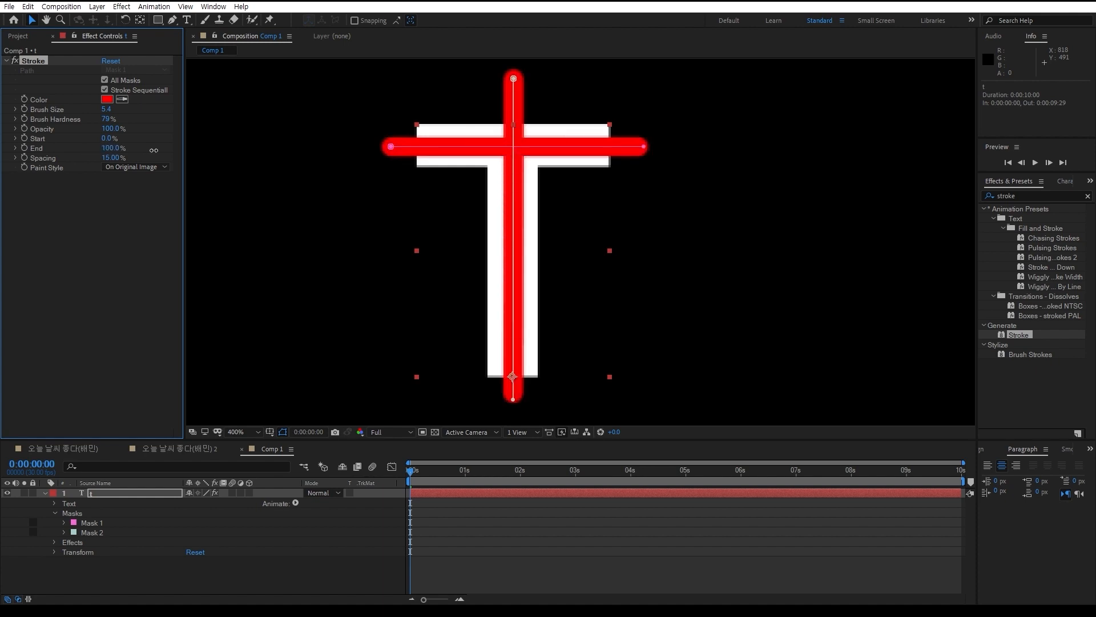
Shorten both mask paths by moving their end vertices closer to the outer edges of the T
click(507, 77)
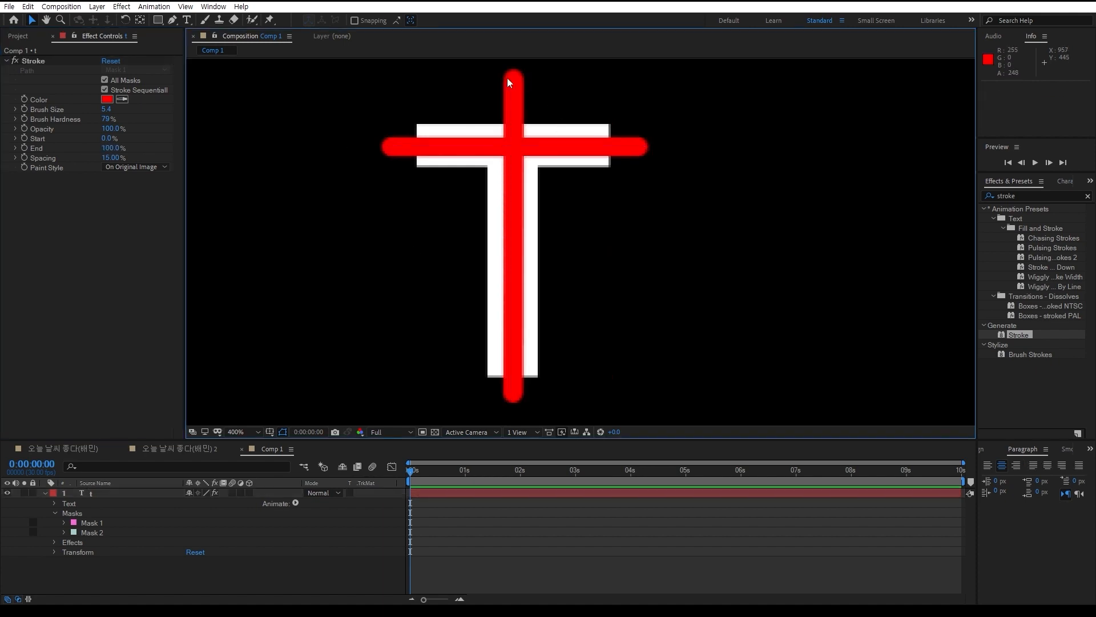
click(90, 531)
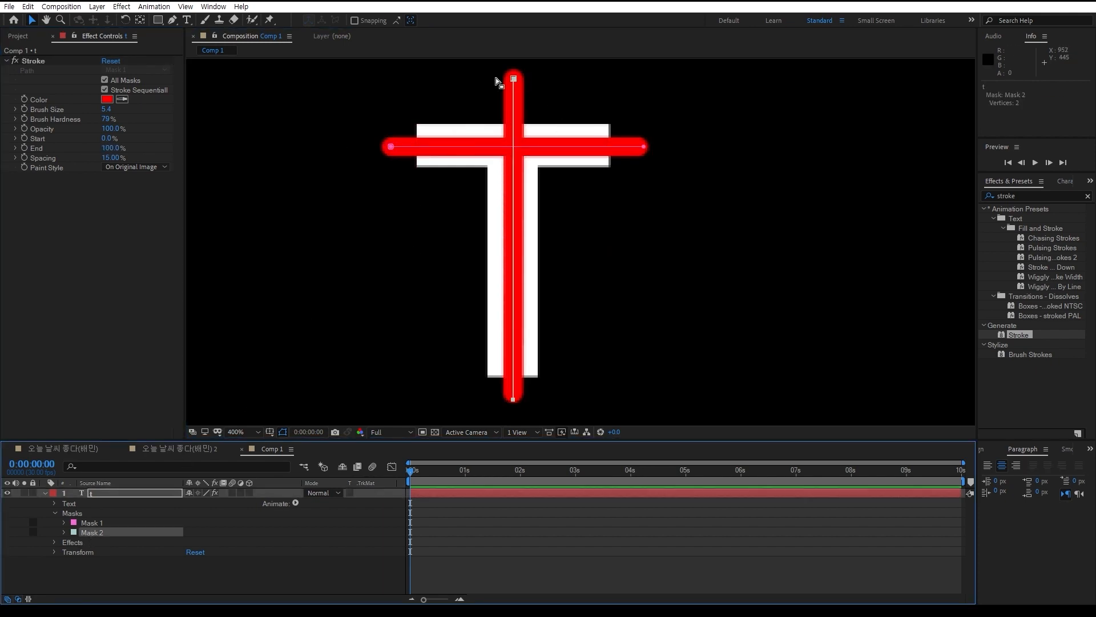
drag(514, 79, 513, 109)
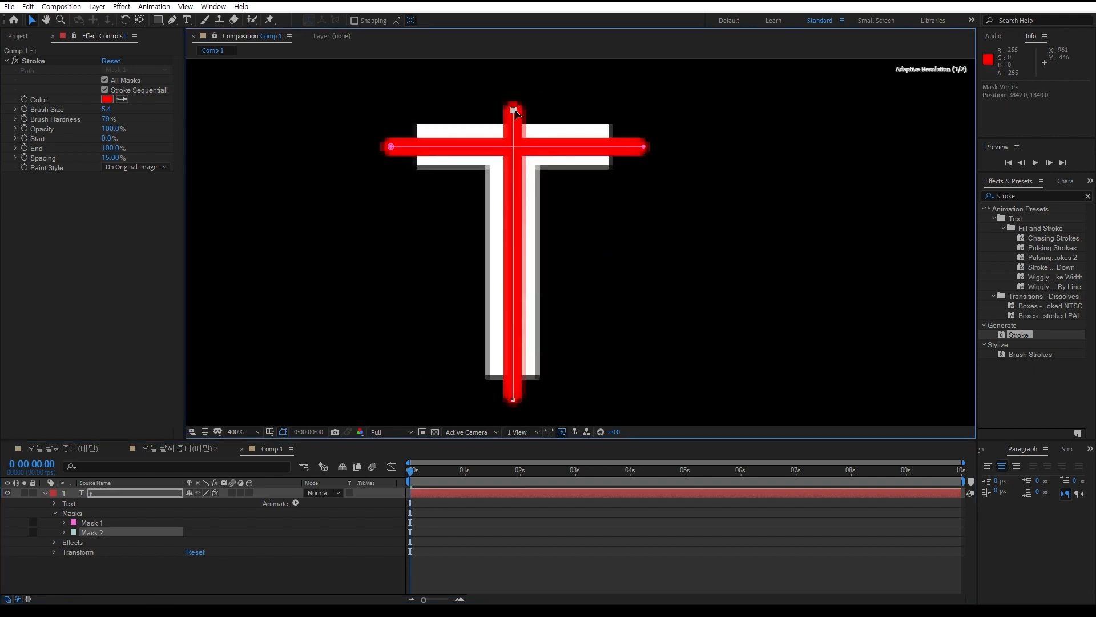
drag(645, 149, 622, 147)
drag(391, 147, 405, 147)
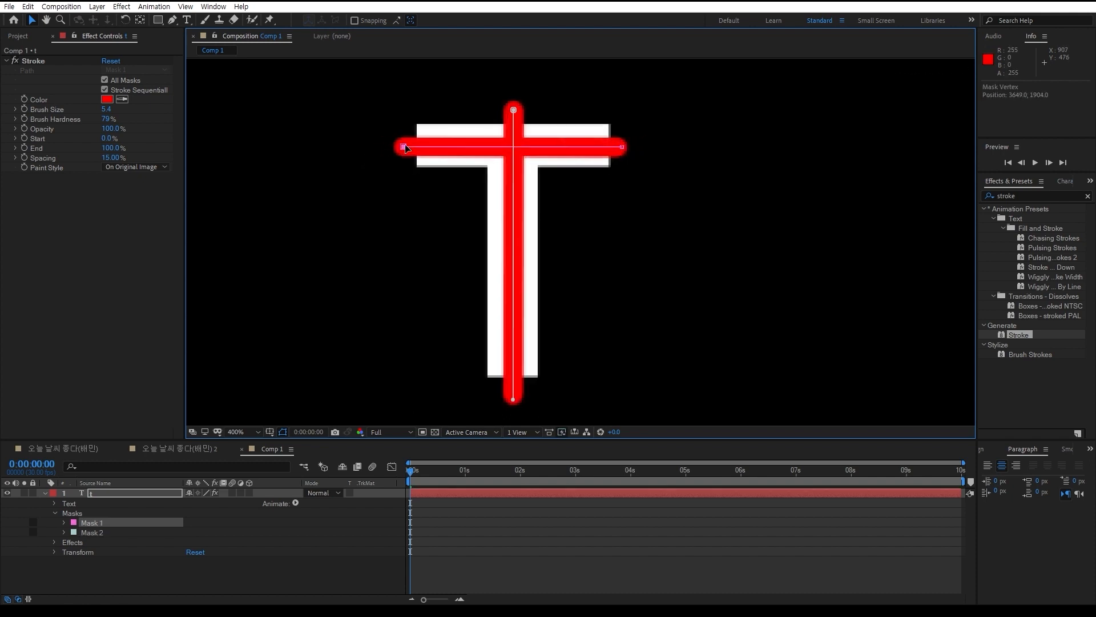
drag(512, 399, 514, 391)
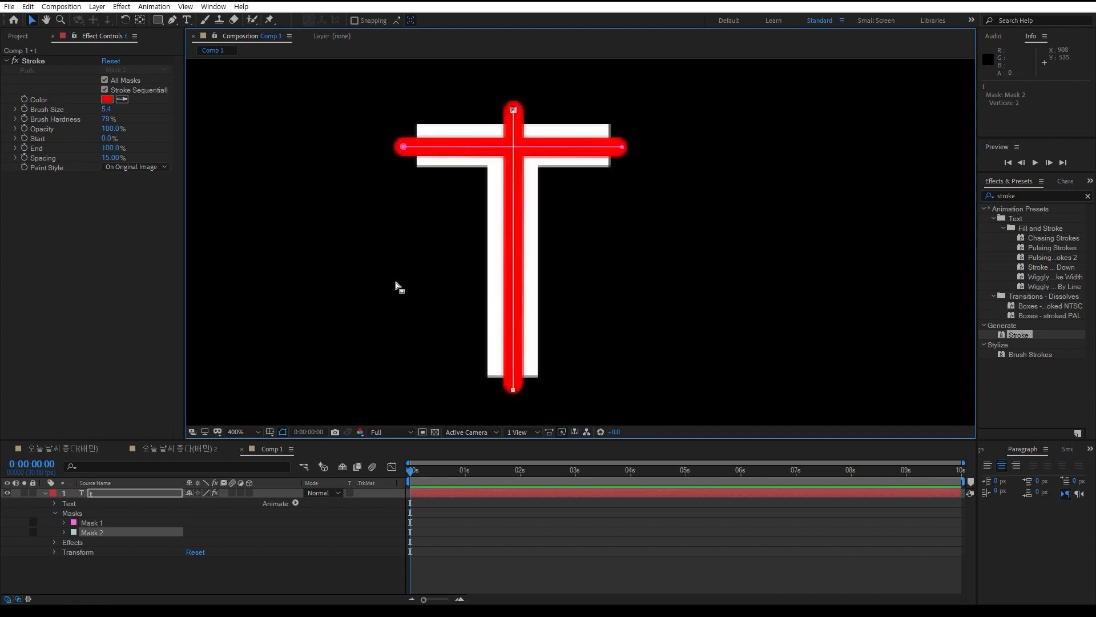
Set the brush size to 12, re-center the crossbar path on the crossbar, and raise the stem path's upper vertex slightly
drag(107, 109, 149, 109)
click(403, 147)
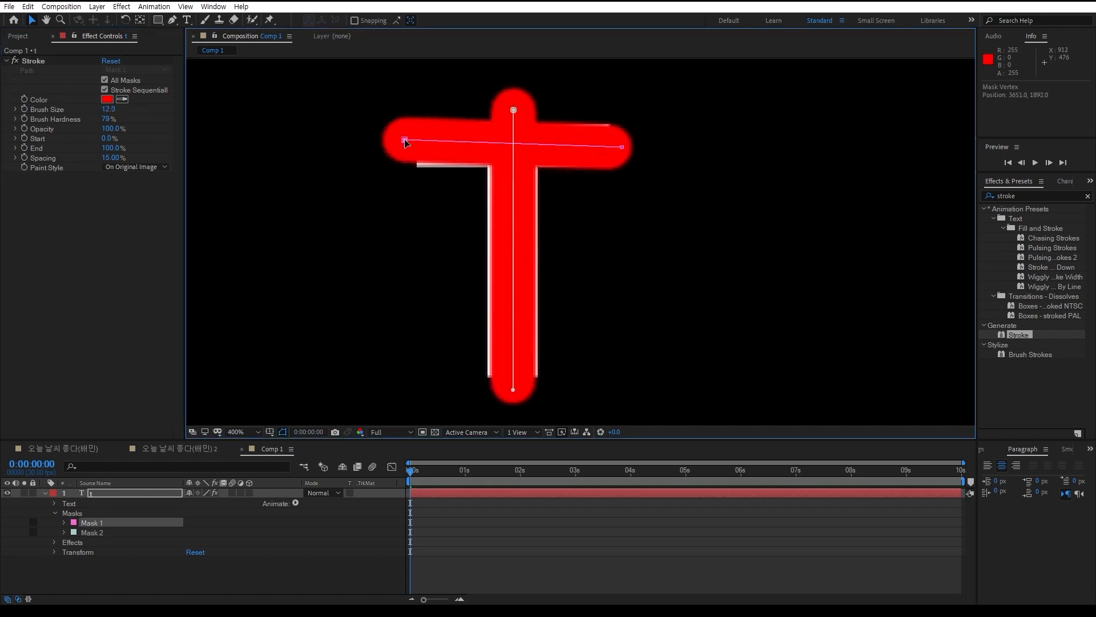
drag(623, 147, 623, 146)
drag(515, 112, 515, 105)
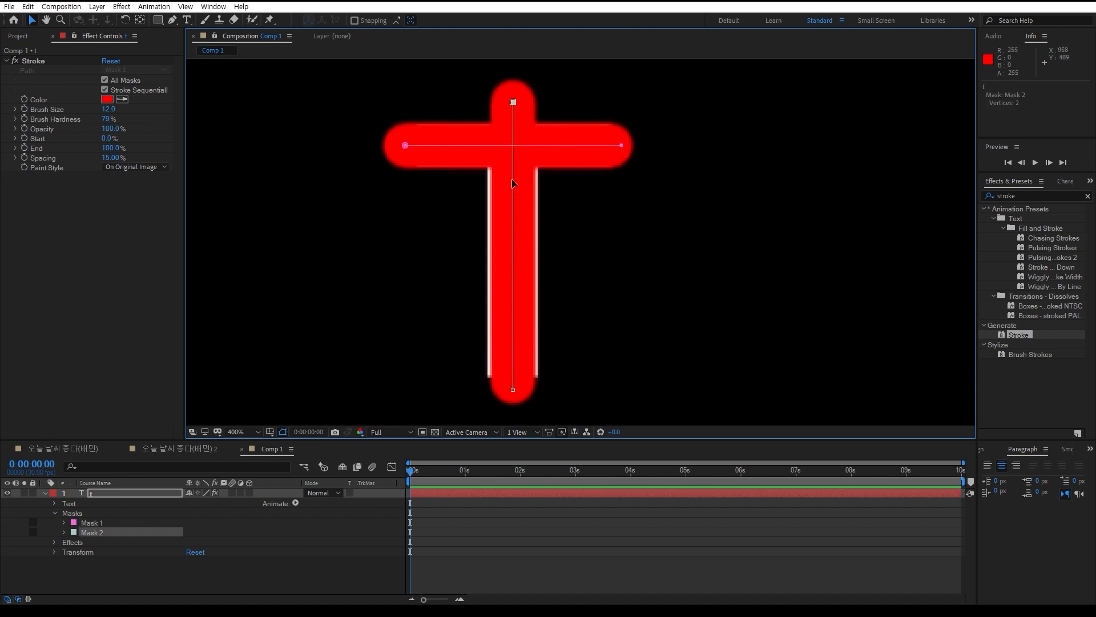
Set the brush size to 13 and nudge the crossbar path's vertices slightly upward and the stem path's lower vertex into place
click(112, 108)
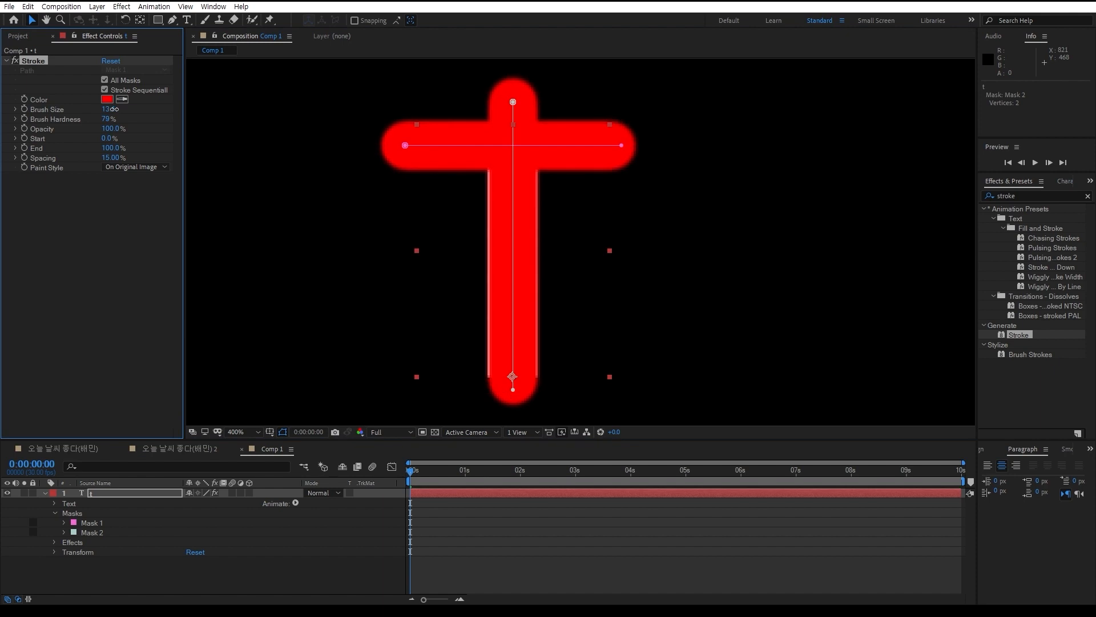
drag(111, 108, 122, 116)
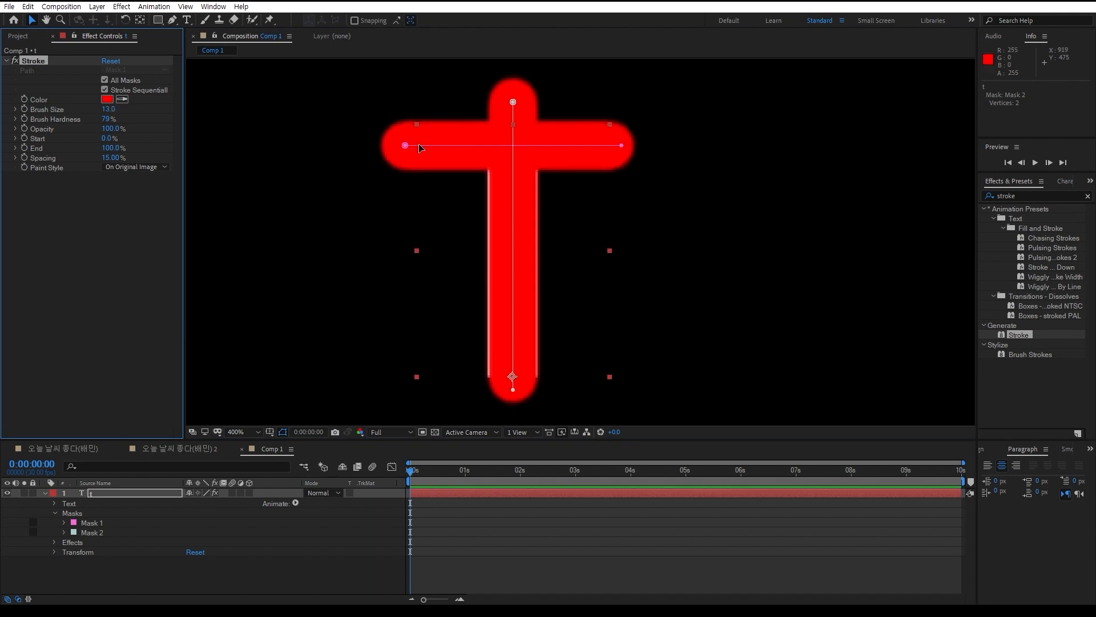
drag(405, 145, 405, 142)
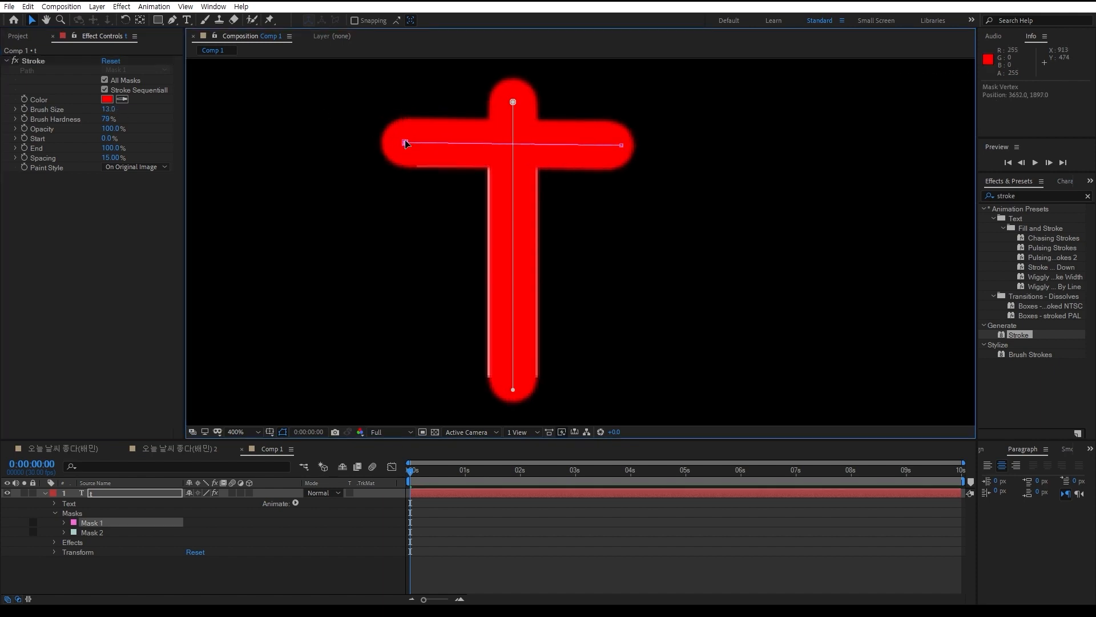
drag(622, 145, 622, 144)
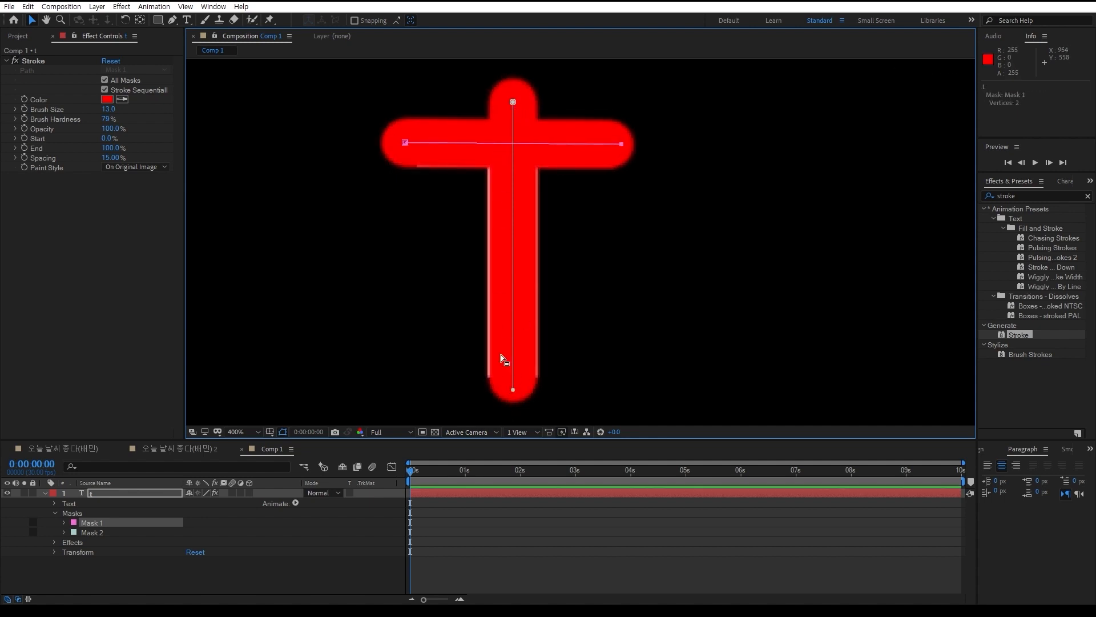
drag(514, 391, 513, 389)
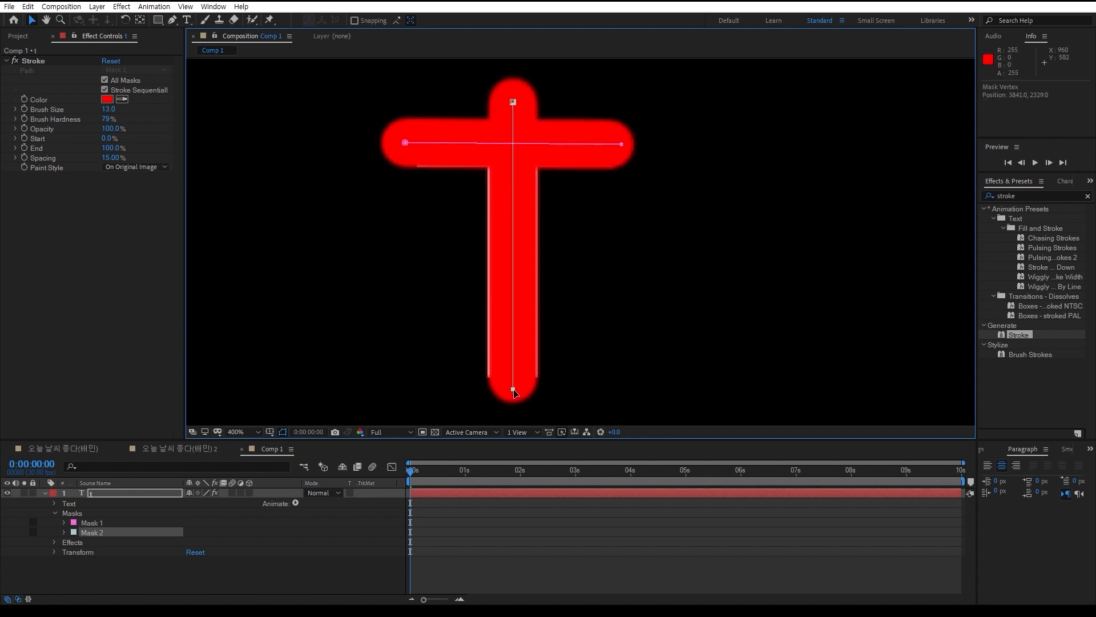
Set the brush size to 13.8 and the paint style to Reveal Original Image, sweeping End to preview the reveal
click(108, 112)
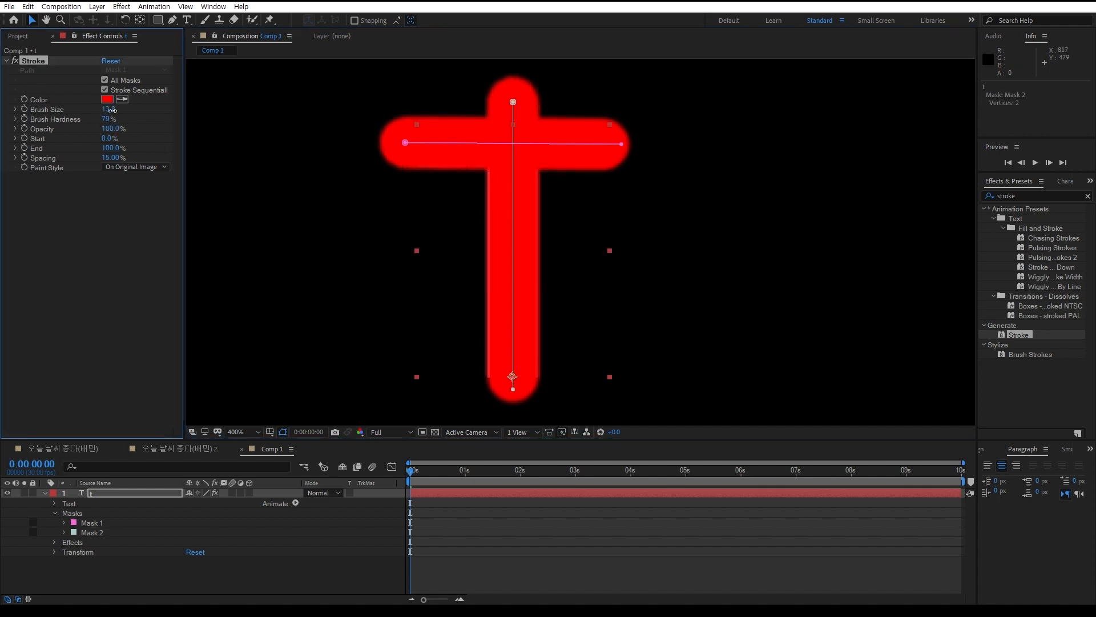
mouse_move(109, 148)
mouse_down()
mouse_move(18, 156)
mouse_move(141, 157)
mouse_up()
click(137, 166)
click(154, 204)
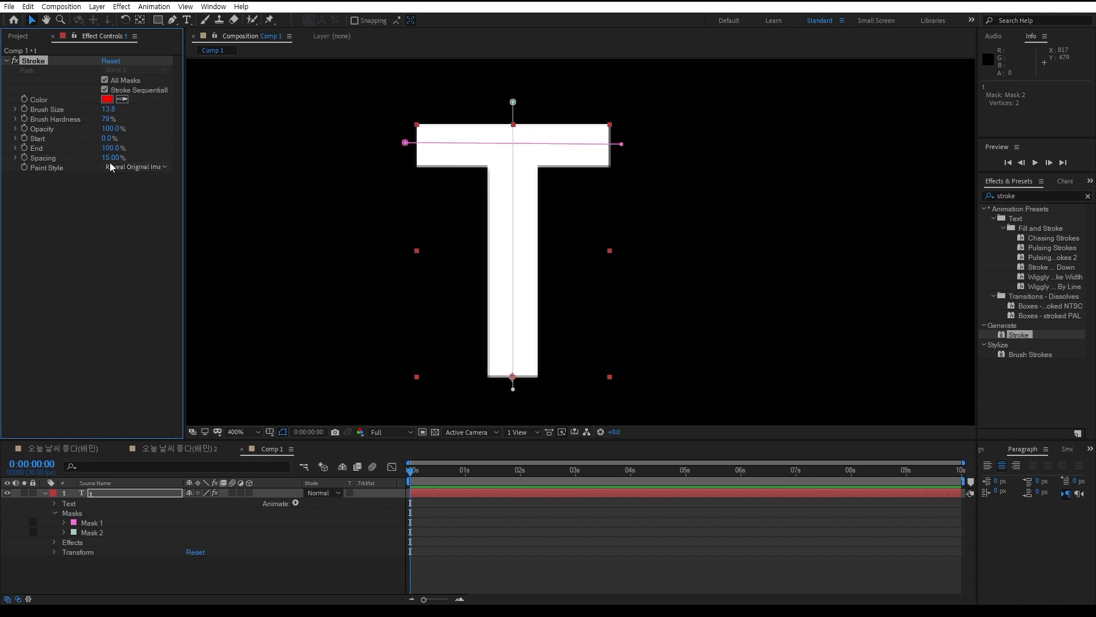
mouse_move(108, 148)
mouse_down()
mouse_move(63, 153)
mouse_move(137, 159)
mouse_up()
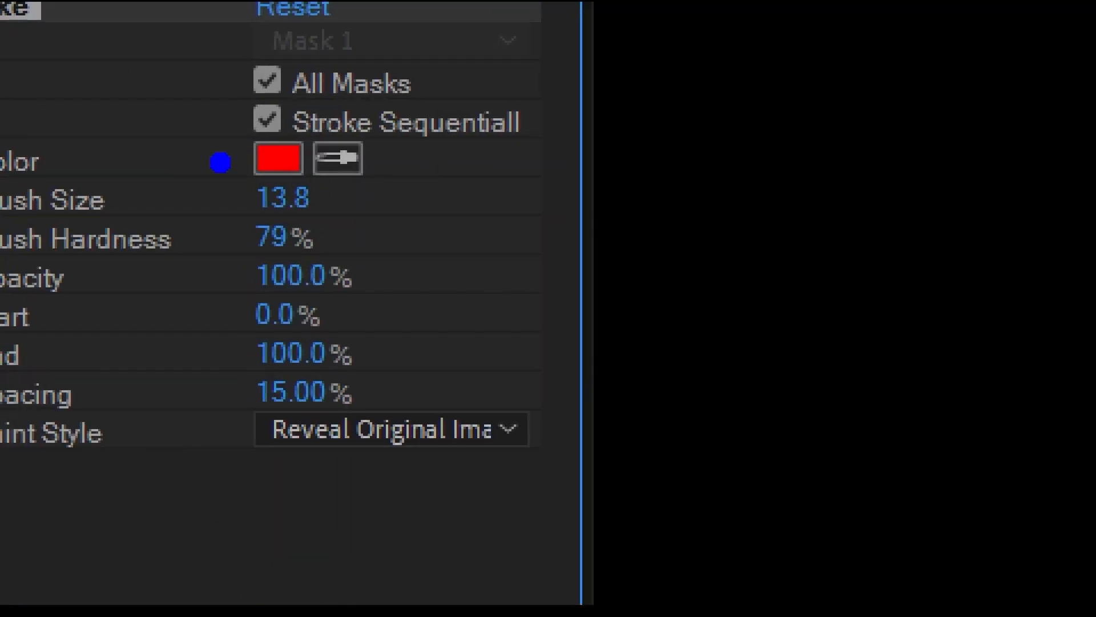
Turn off Stroke Sequentially, set End to 0%, and raise it to 27% to preview both strokes drawing simultaneously
mouse_move(197, 155)
mouse_down()
mouse_move(633, 176)
mouse_move(425, 57)
mouse_move(131, 178)
mouse_up()
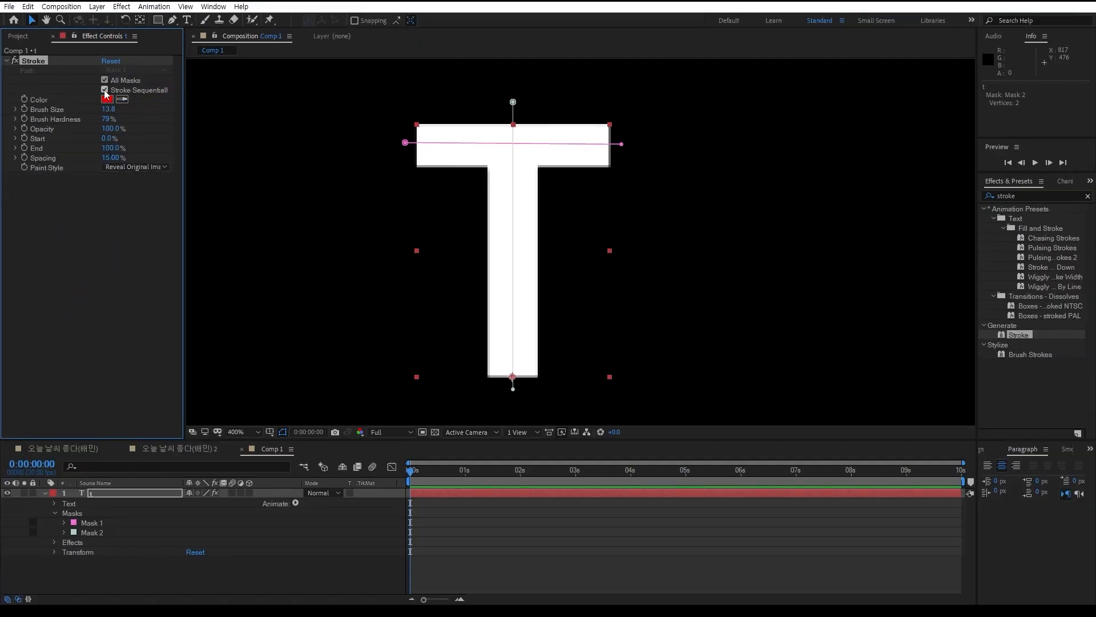
click(110, 147)
text(0)
key(Return)
drag(40, 161, 111, 208)
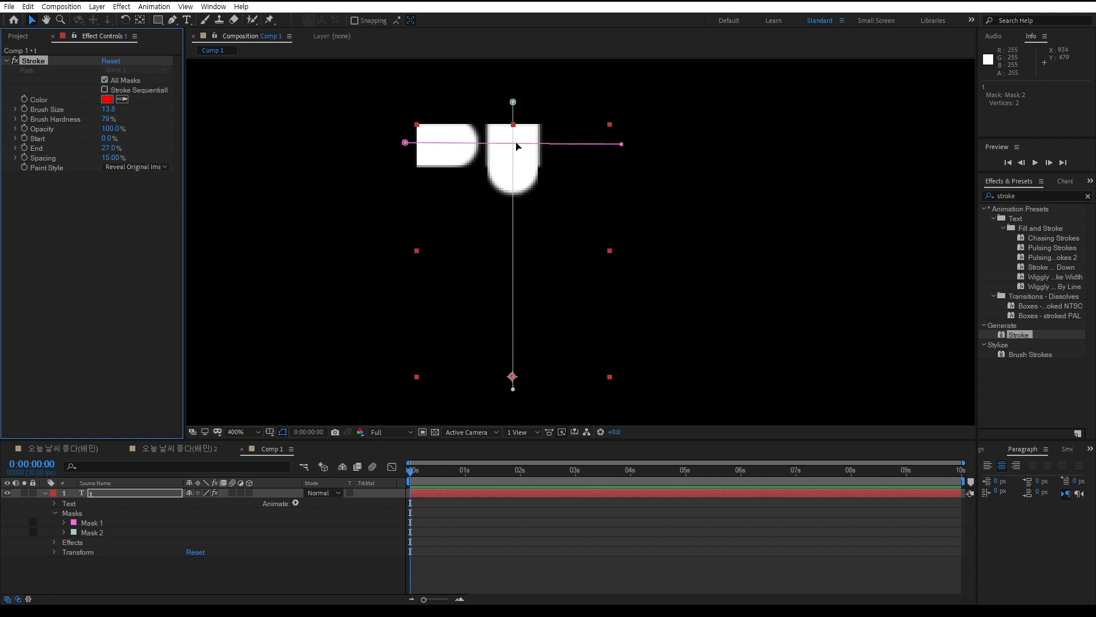
Move the stem path's upper vertex down to the crossbar's underside and set End to 100%
mouse_move(513, 103)
mouse_down()
mouse_move(512, 186)
mouse_move(510, 169)
mouse_up()
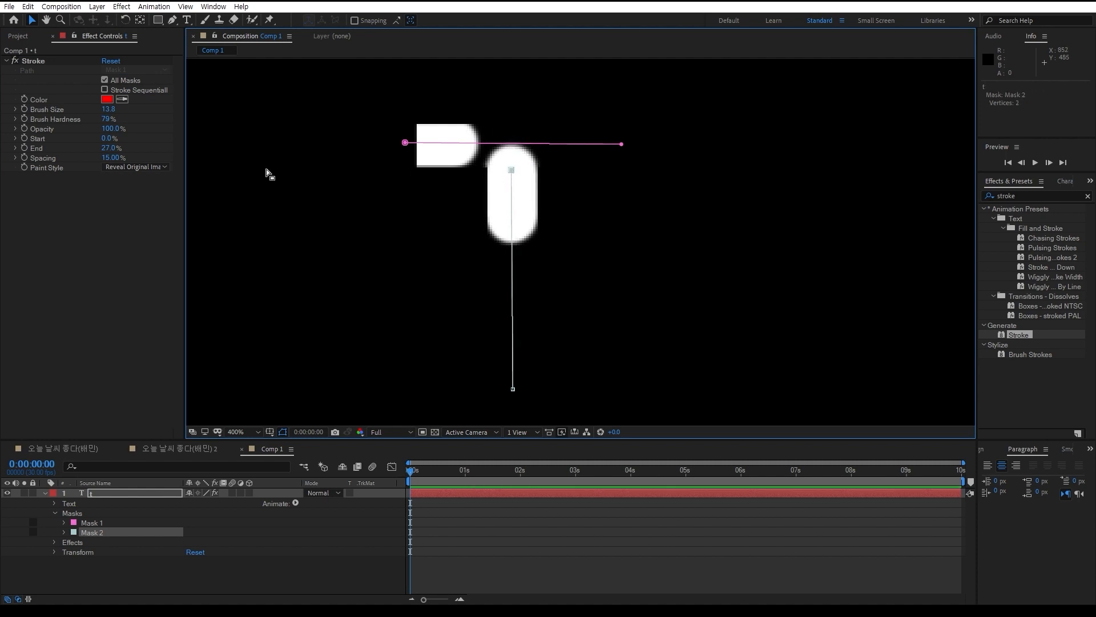
click(108, 148)
text(100)
key(Return)
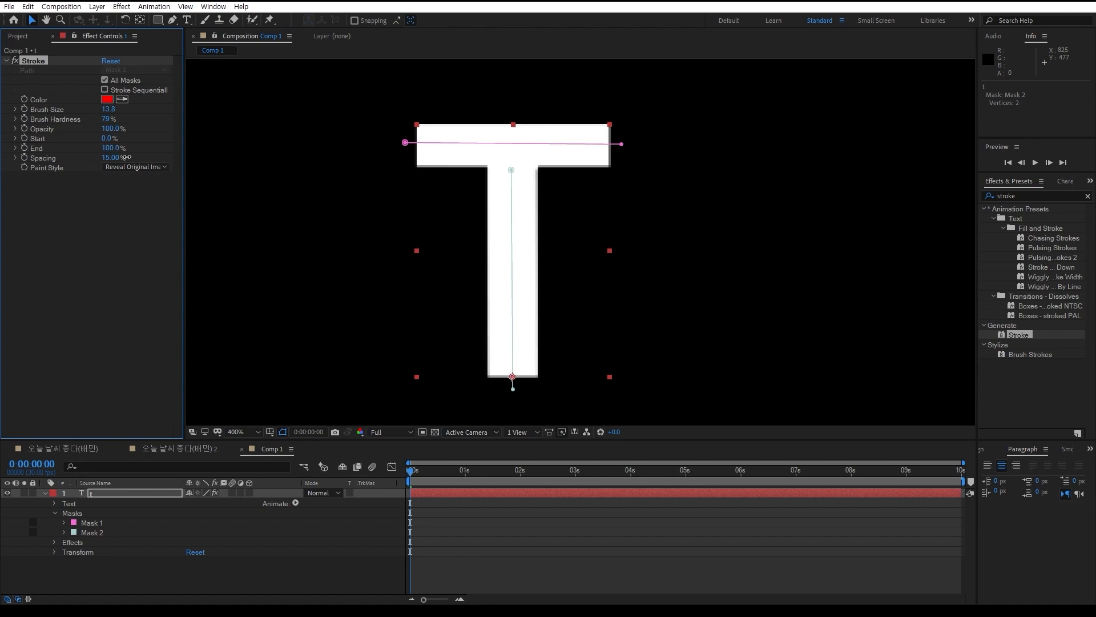
mouse_move(127, 157)
mouse_down()
mouse_move(26, 154)
mouse_move(176, 160)
mouse_up()
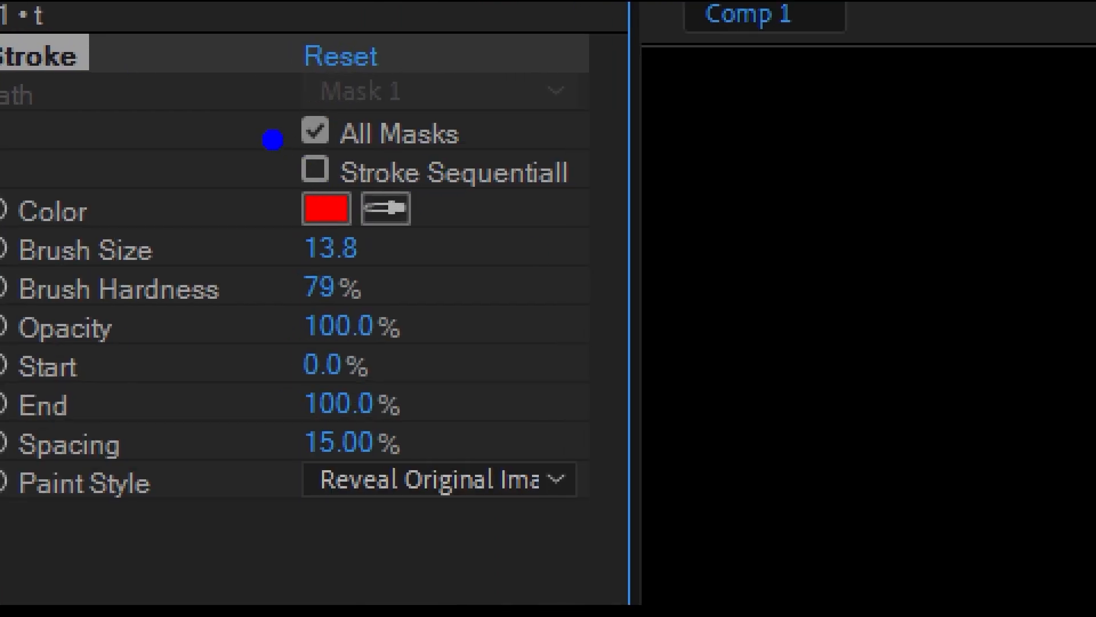
drag(187, 96, 222, 102)
drag(347, 147, 377, 109)
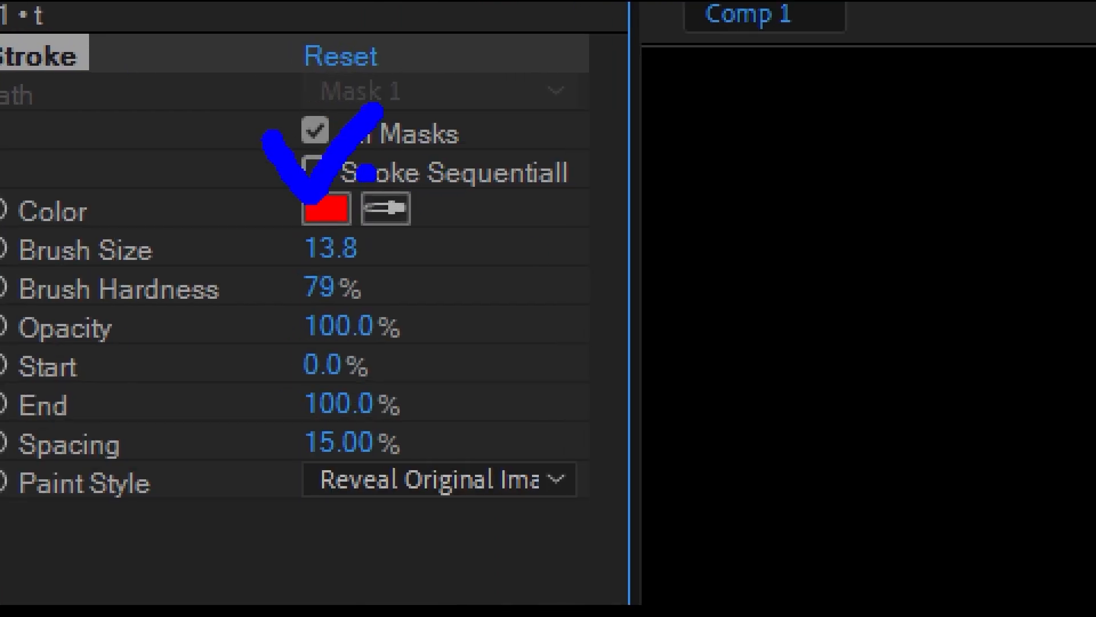
mouse_move(257, 130)
mouse_down()
mouse_move(319, 194)
mouse_move(465, 4)
mouse_up()
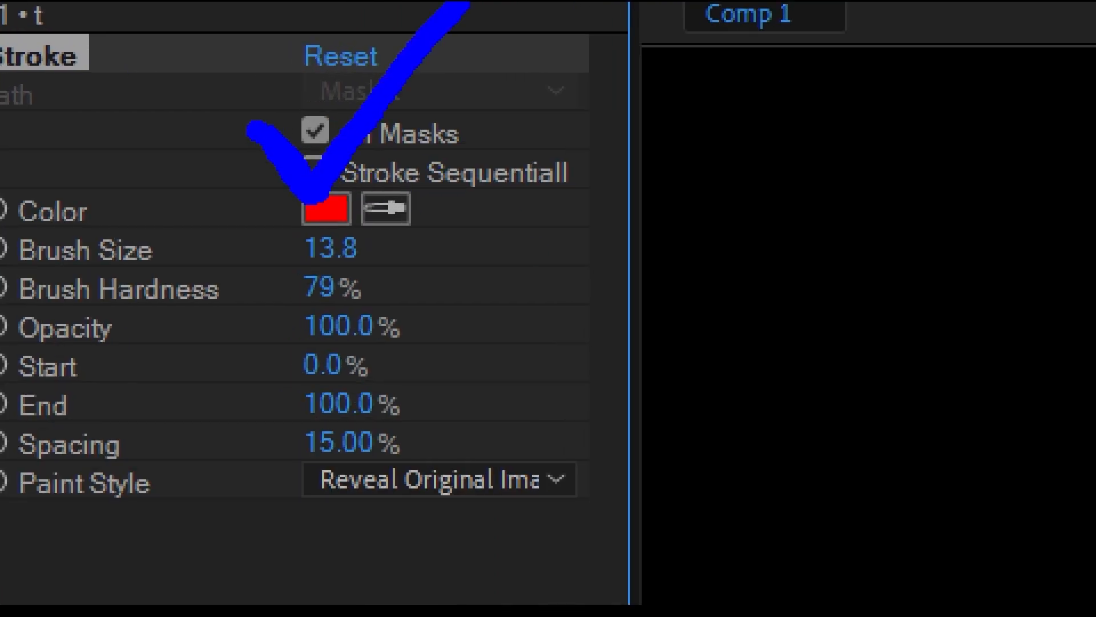
key(g)
mouse_move(257, 103)
mouse_down()
mouse_move(323, 180)
mouse_move(540, 11)
mouse_move(560, 23)
mouse_up()
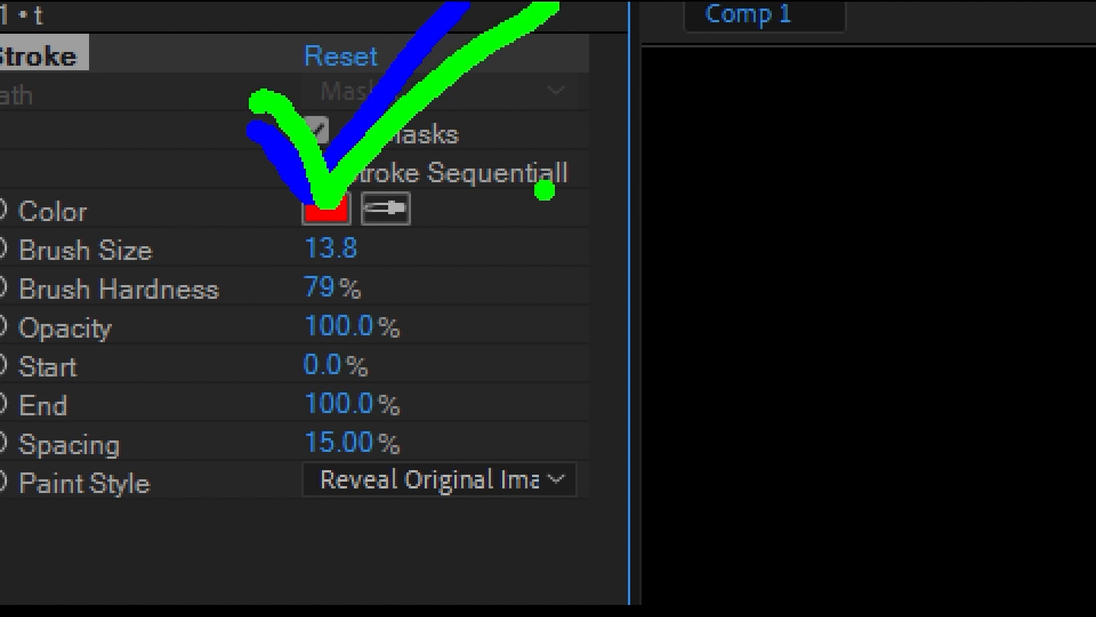
Turn Stroke Sequentially back on and sweep End to preview the strokes drawing one after the other, finishing at 100%
key(Escape)
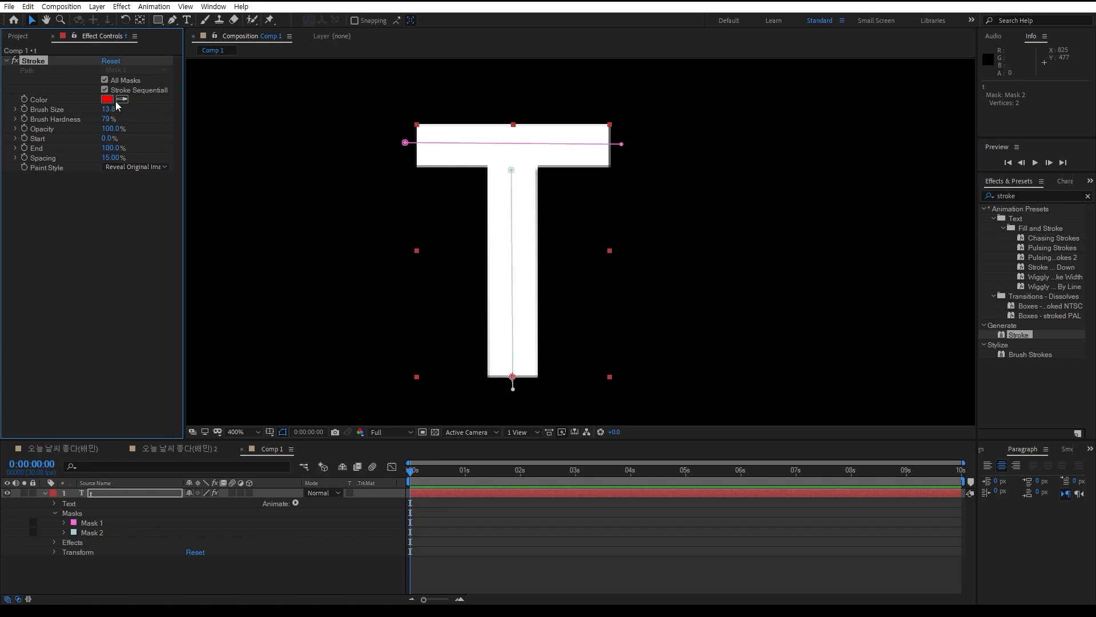
mouse_move(108, 148)
mouse_down()
mouse_move(29, 146)
mouse_move(136, 166)
mouse_up()
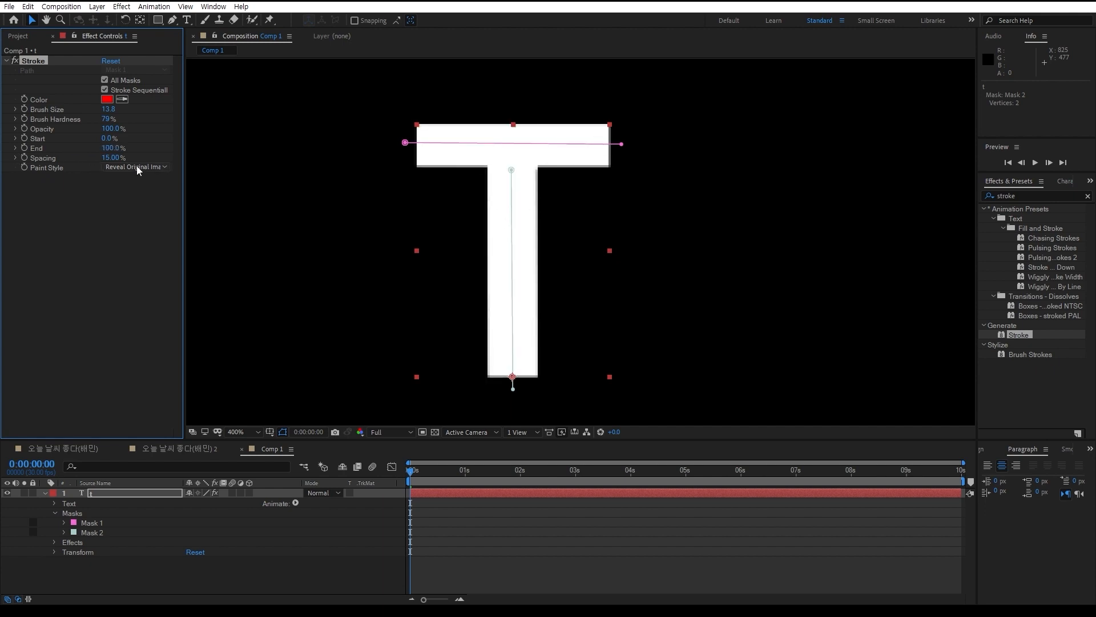